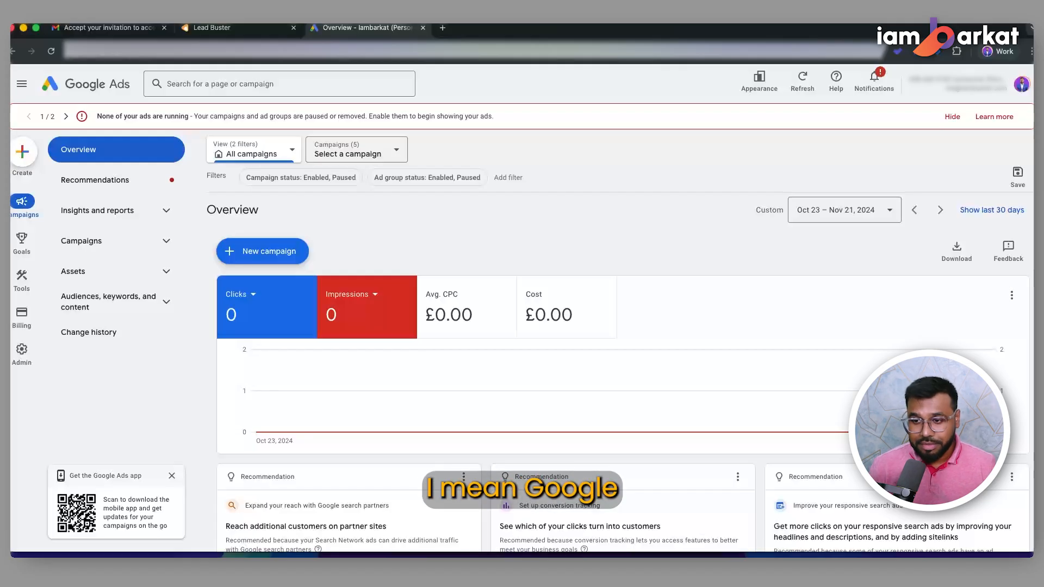
Search Google for "gtm" in a new browser tab and open the Google Tag Manager site
{"action": "left_click", "coordinate": [442, 28]}
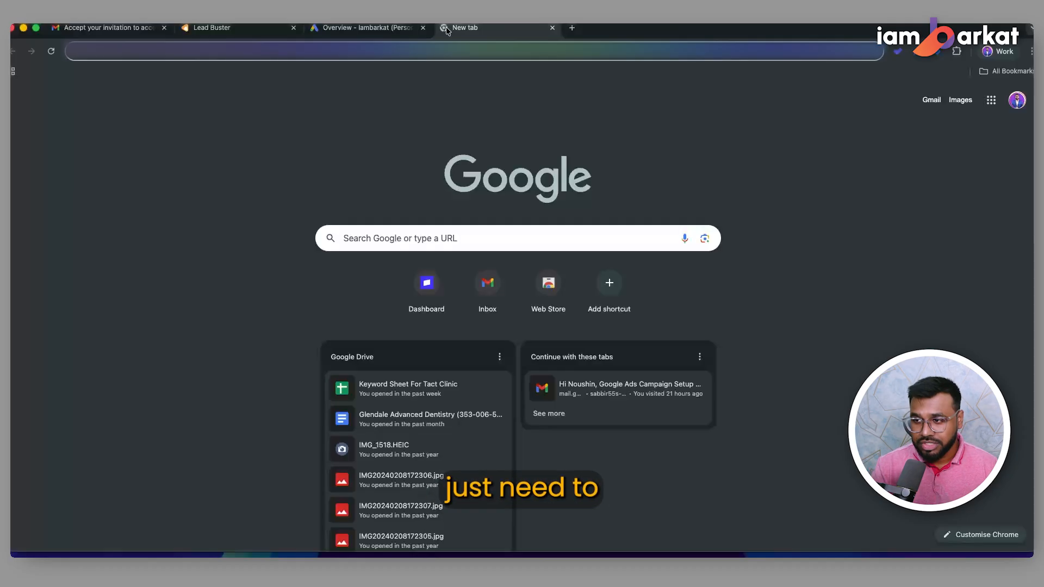
{"action": "type", "text": "g"}
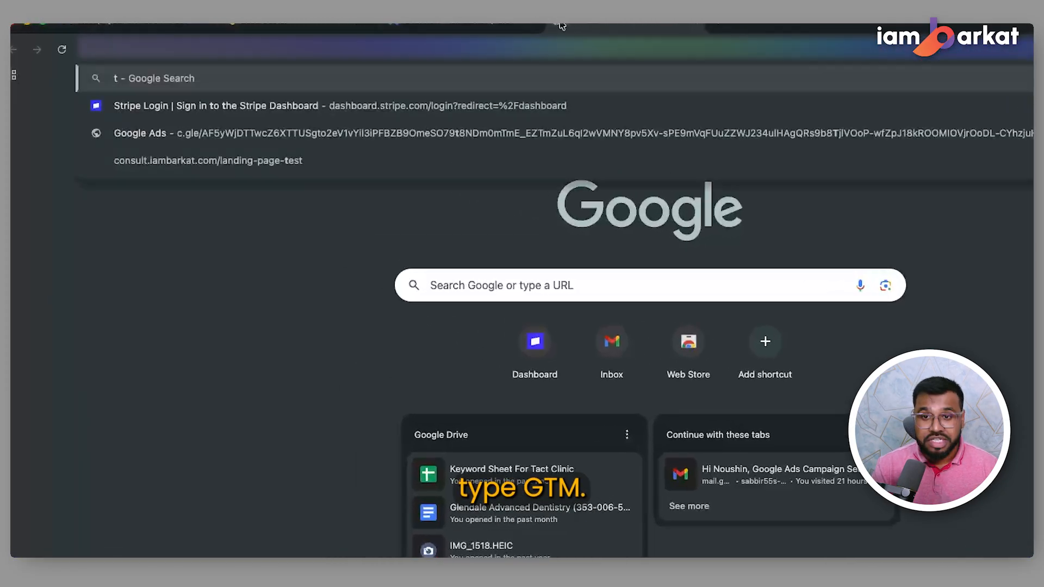
{"action": "type", "text": "tm"}
{"action": "key", "text": "Return"}
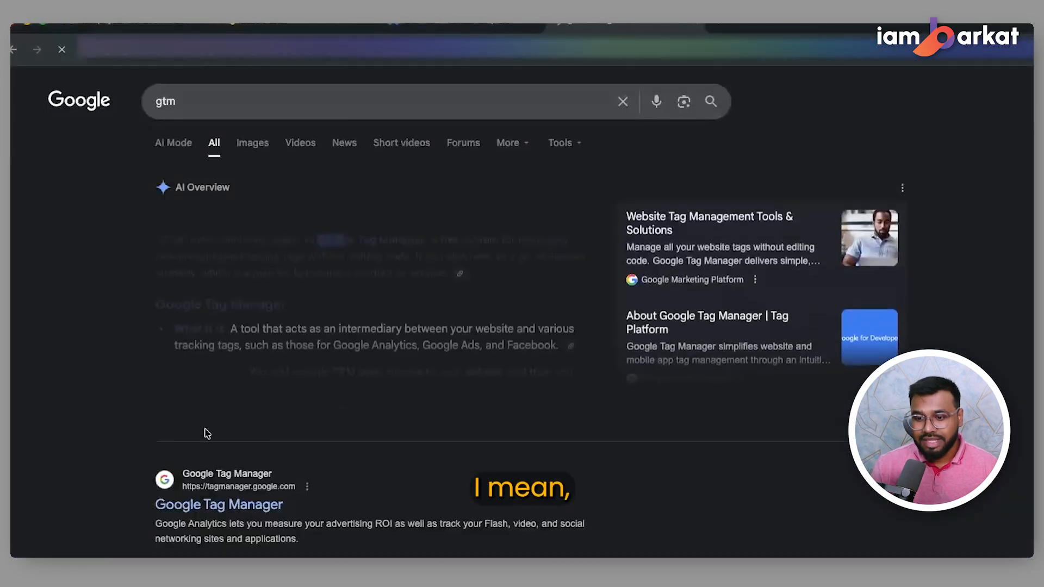
{"action": "scroll", "coordinate": [280, 453], "scroll_direction": "down", "scroll_amount": 3}
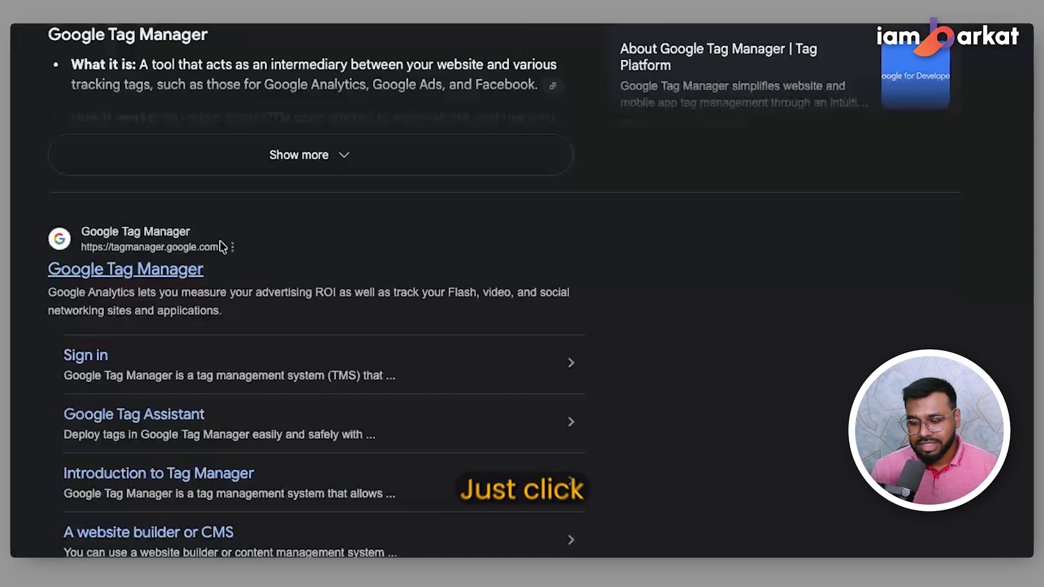
{"action": "left_click", "coordinate": [184, 271]}
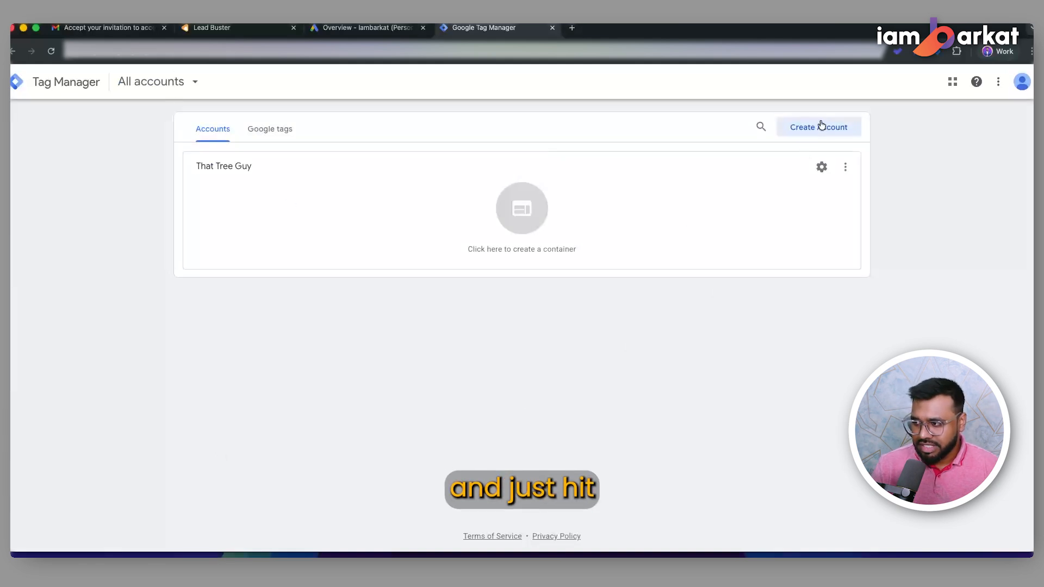
Start a new Tag Manager account and name it "Google ads Test"
{"action": "left_click", "coordinate": [820, 127]}
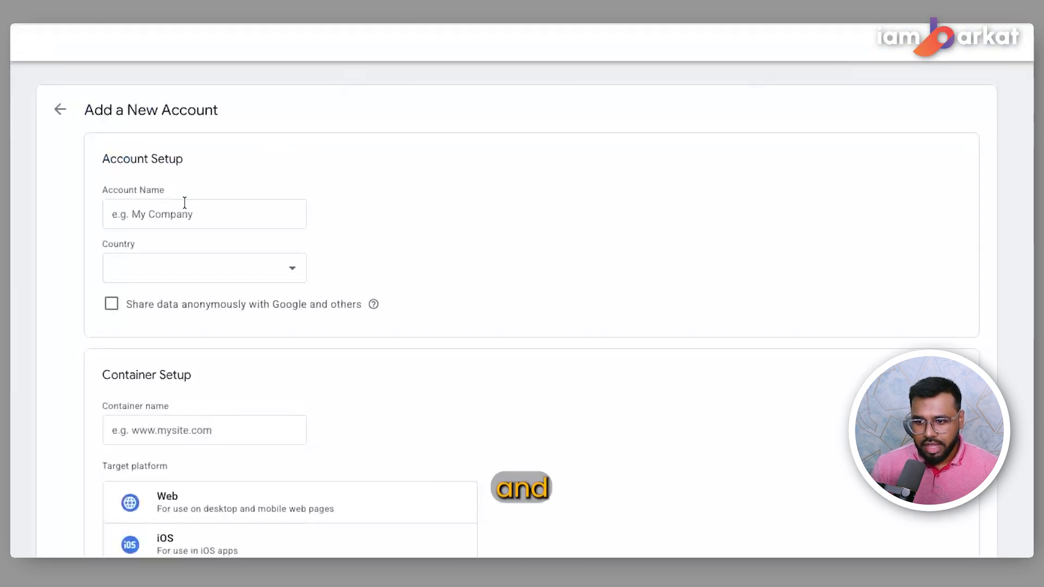
{"action": "left_click", "coordinate": [180, 215]}
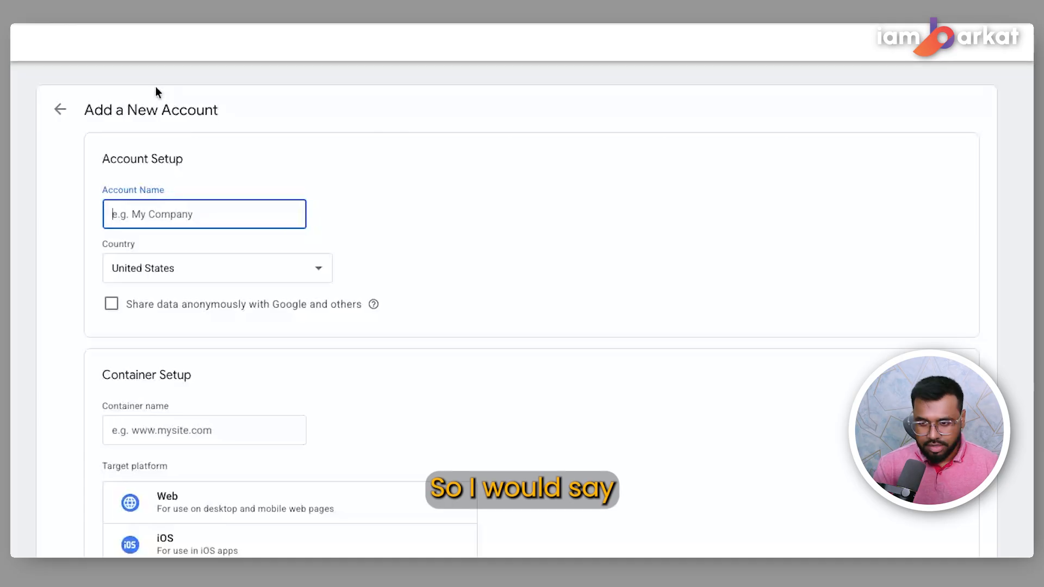
{"action": "type", "text": "Gogol"}
{"action": "type", "text": "ogle ads "}
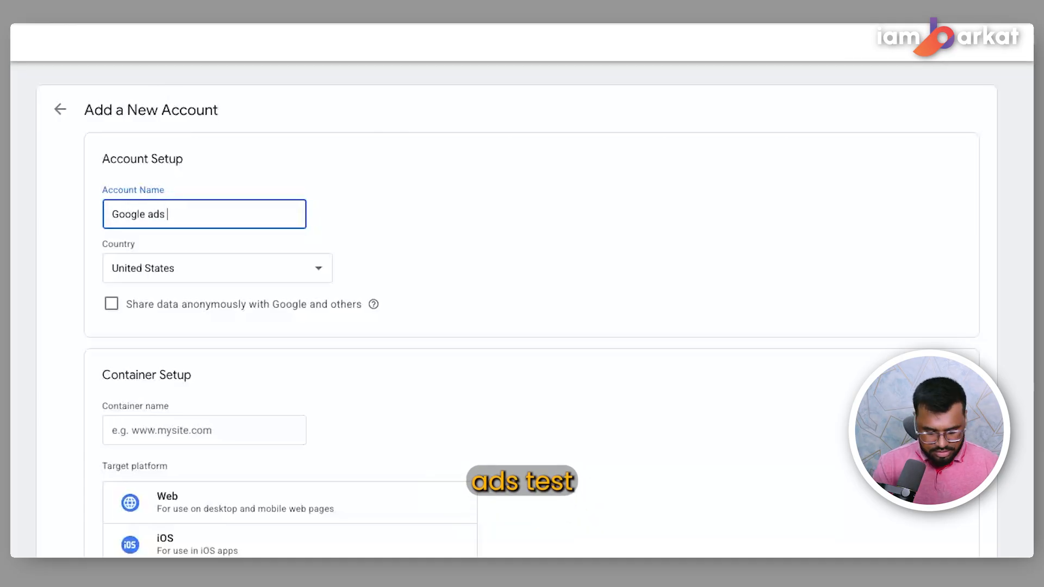
{"action": "type", "text": "TEst==="}
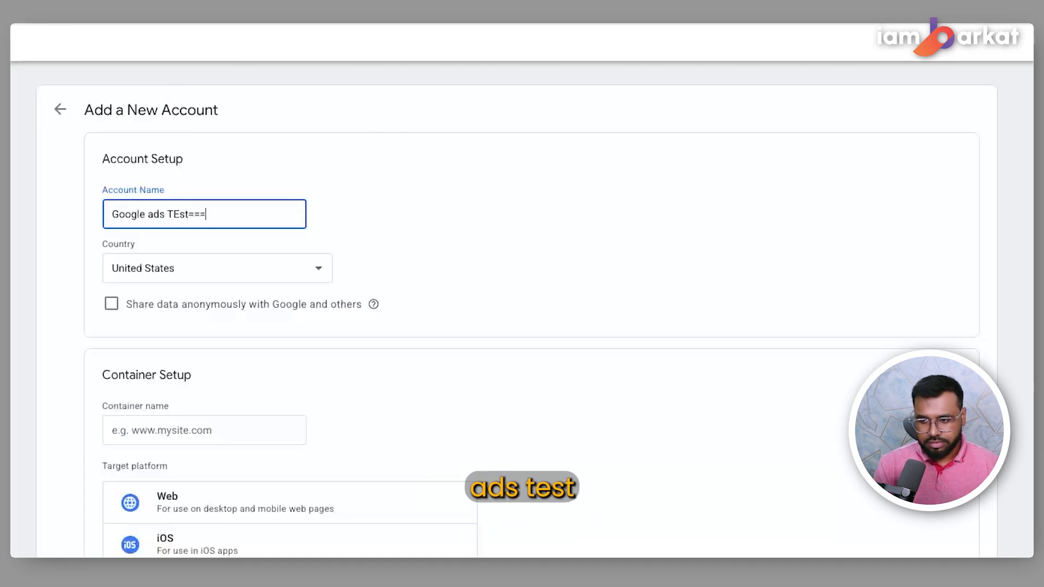
{"action": "key", "text": "BackSpace"}
{"action": "key", "text": "BackSpace"}
{"action": "key", "text": "BackSpace"}
{"action": "key", "text": "BackSpace"}
{"action": "key", "text": "BackSpace"}
{"action": "type", "text": "est"}
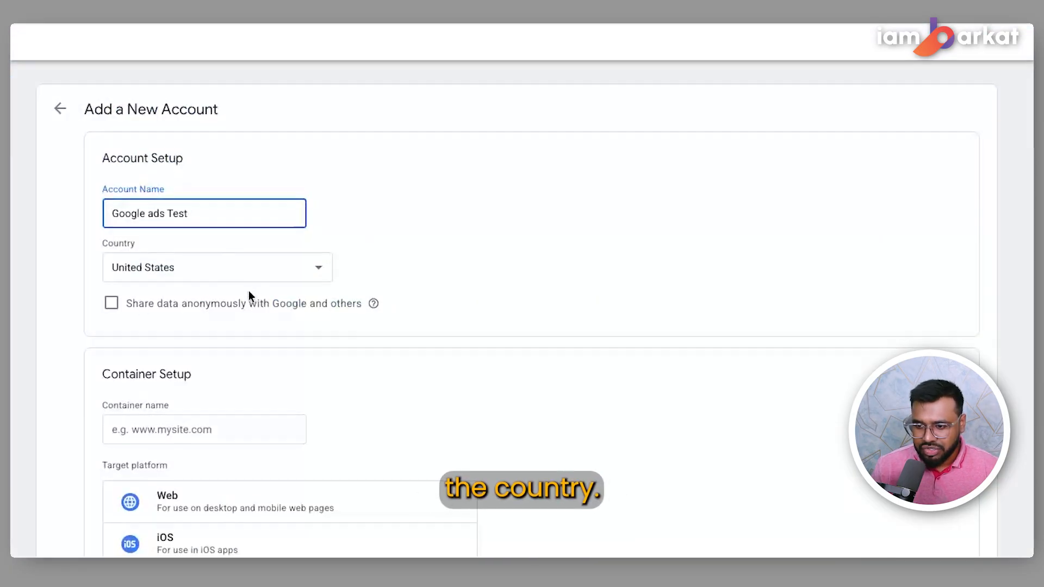
{"action": "scroll", "coordinate": [249, 293], "scroll_direction": "down", "scroll_amount": 1}
{"action": "left_click", "coordinate": [163, 397]}
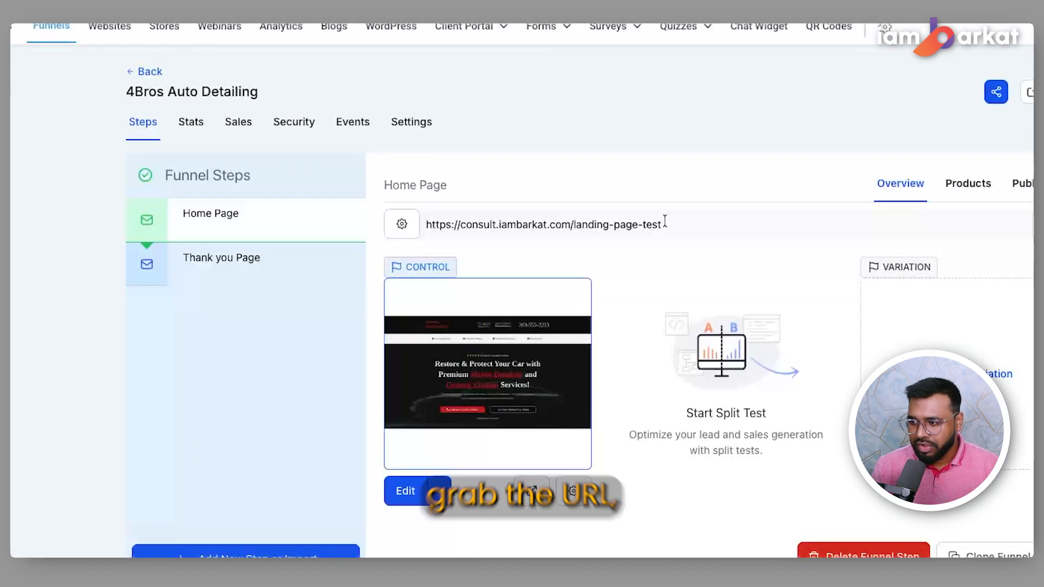
{"action": "left_click_drag", "start_coordinate": [696, 225], "coordinate": [474, 220]}
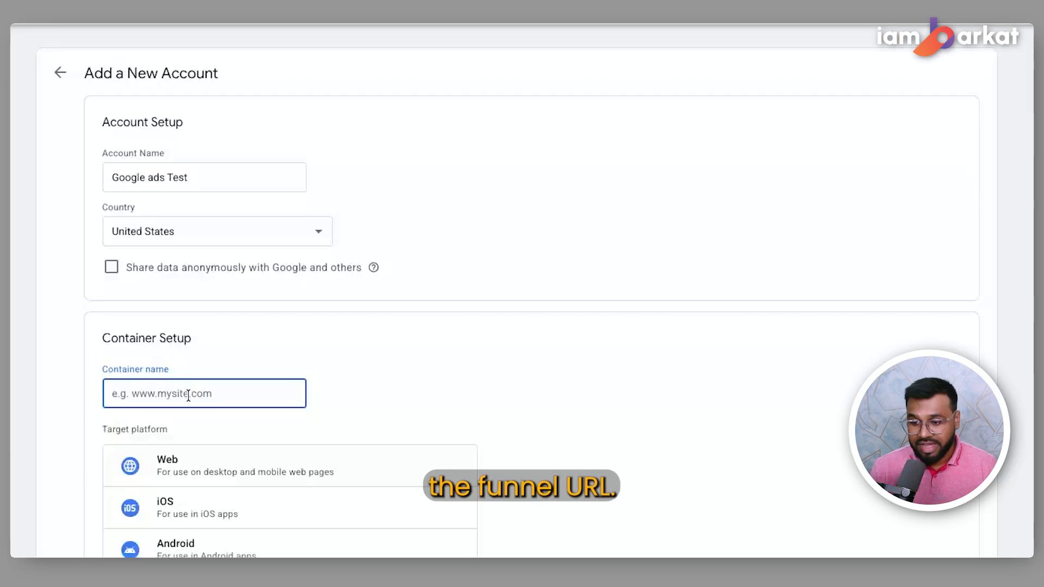
{"action": "type", "text": "nsult.iambarkat.com/landing-page-test"}
{"action": "left_click_drag", "start_coordinate": [148, 396], "coordinate": [101, 396]}
{"action": "left_click", "coordinate": [133, 393]}
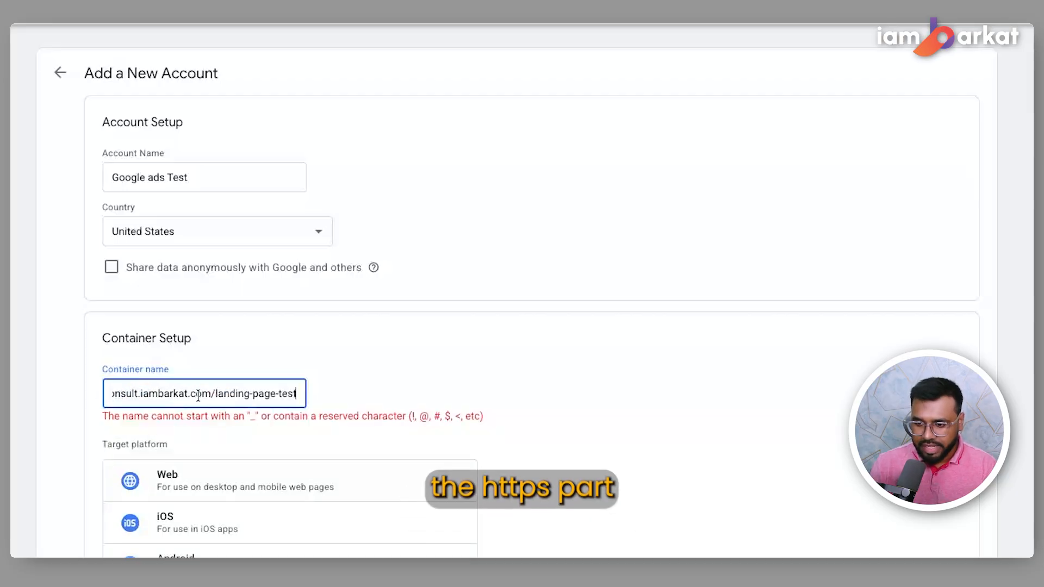
{"action": "left_click_drag", "start_coordinate": [199, 396], "coordinate": [99, 403]}
{"action": "left_click", "coordinate": [144, 394]}
{"action": "key", "text": "BackSpace"}
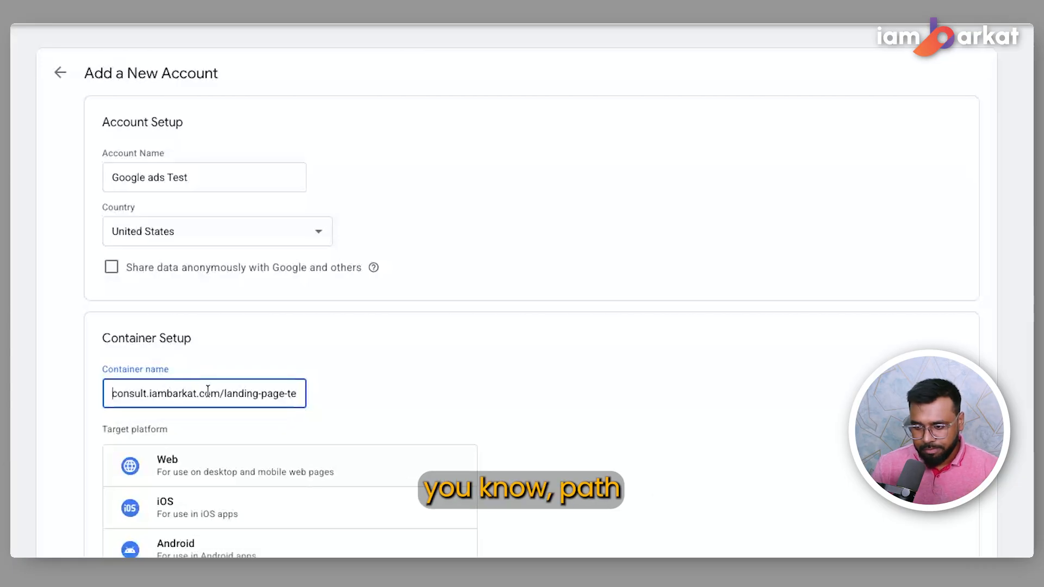
{"action": "left_click_drag", "start_coordinate": [208, 394], "coordinate": [331, 401]}
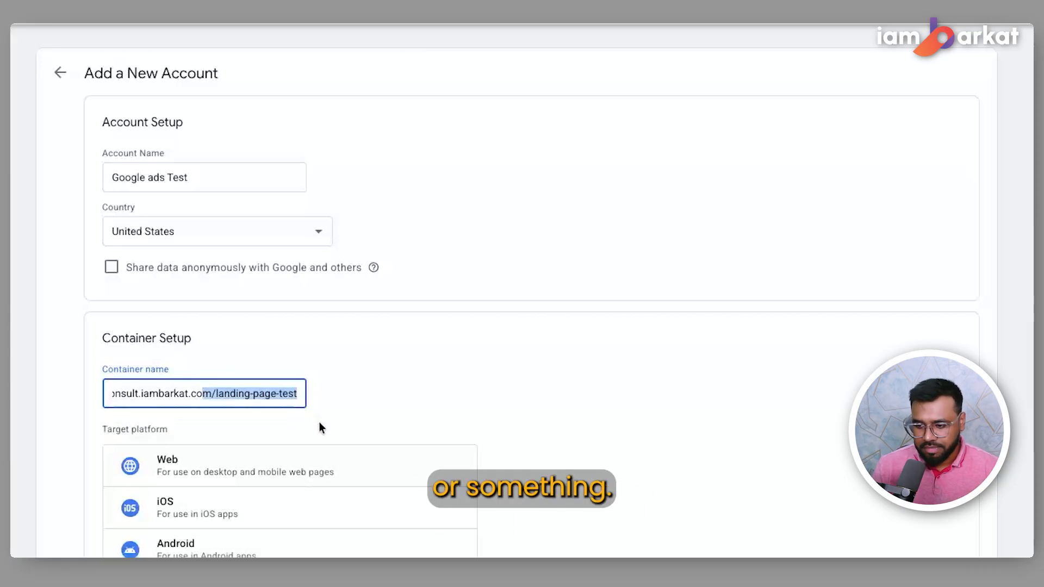
Set the container's target platform to Web, create the account and accept the Terms of Service Agreement
{"action": "scroll", "coordinate": [329, 424], "scroll_direction": "down", "scroll_amount": 1}
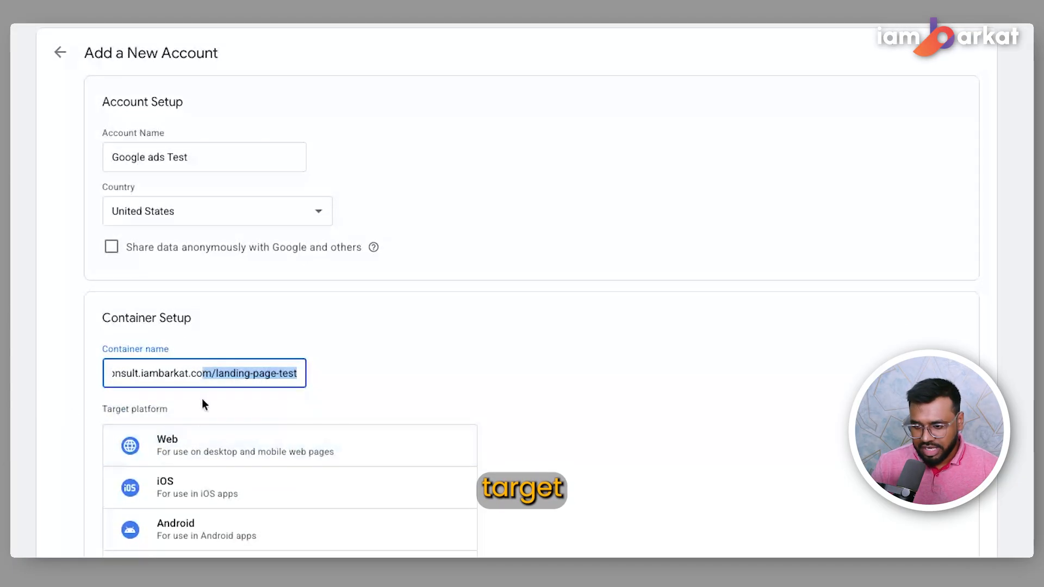
{"action": "left_click", "coordinate": [227, 449]}
{"action": "scroll", "coordinate": [324, 422], "scroll_direction": "down", "scroll_amount": 3}
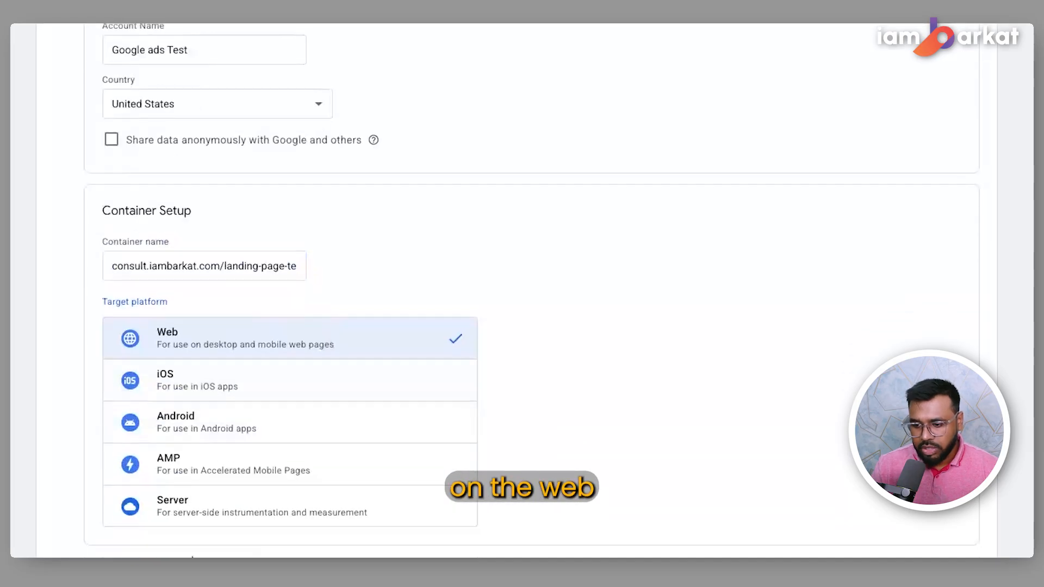
{"action": "left_click", "coordinate": [140, 494]}
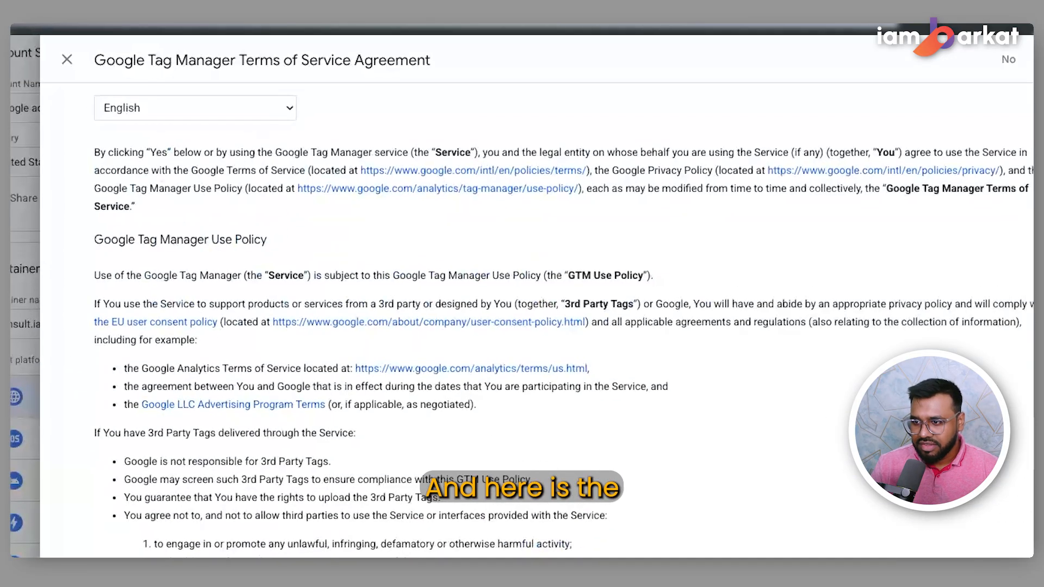
{"action": "scroll", "coordinate": [316, 447], "scroll_direction": "down", "scroll_amount": 3}
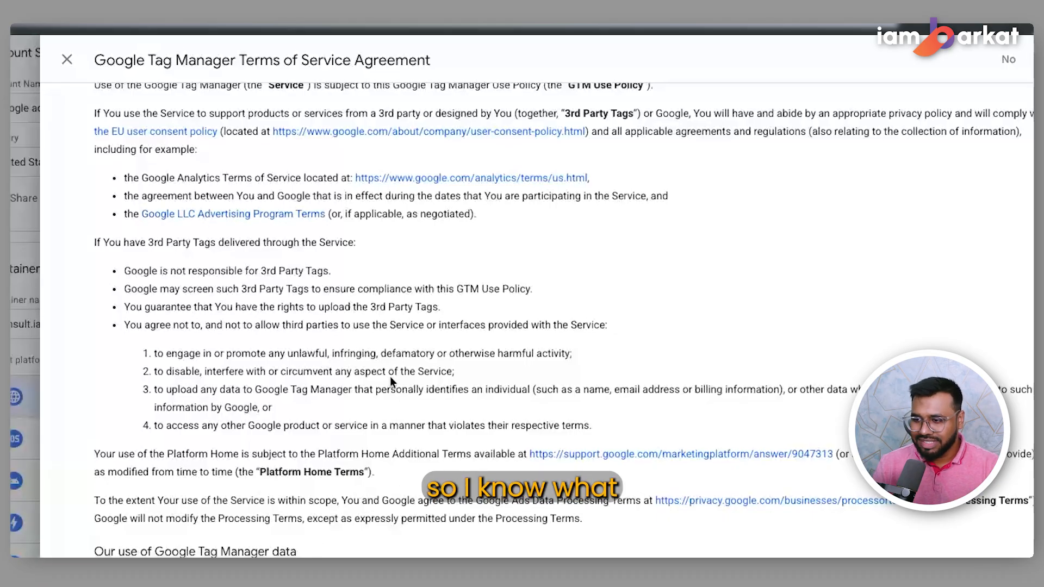
{"action": "scroll", "coordinate": [392, 380], "scroll_direction": "up", "scroll_amount": 1}
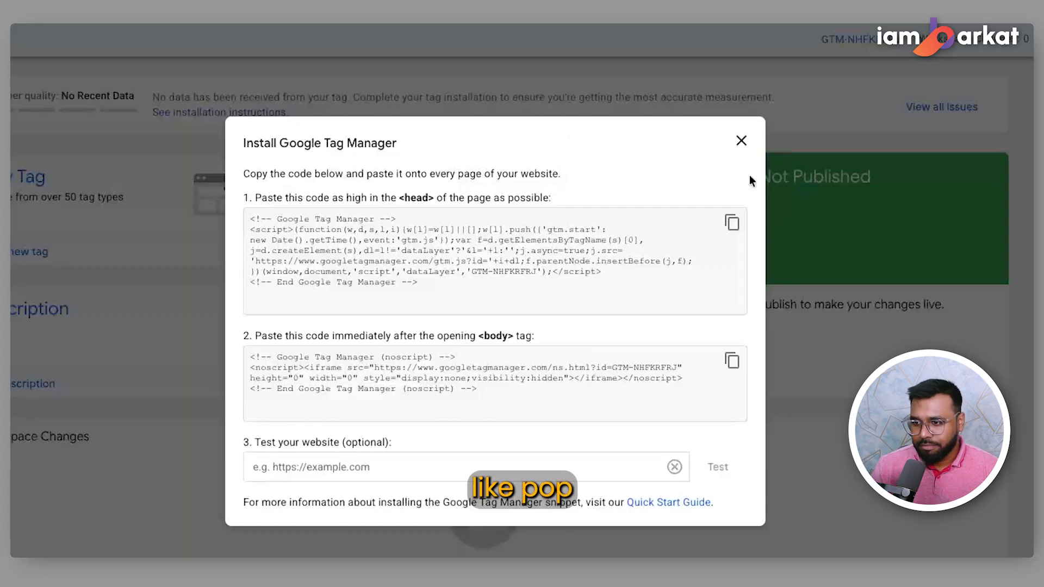
Dismiss the install code pop-up and open the Install Google Tag Manager instructions in the container's admin settings
{"action": "left_click", "coordinate": [741, 140]}
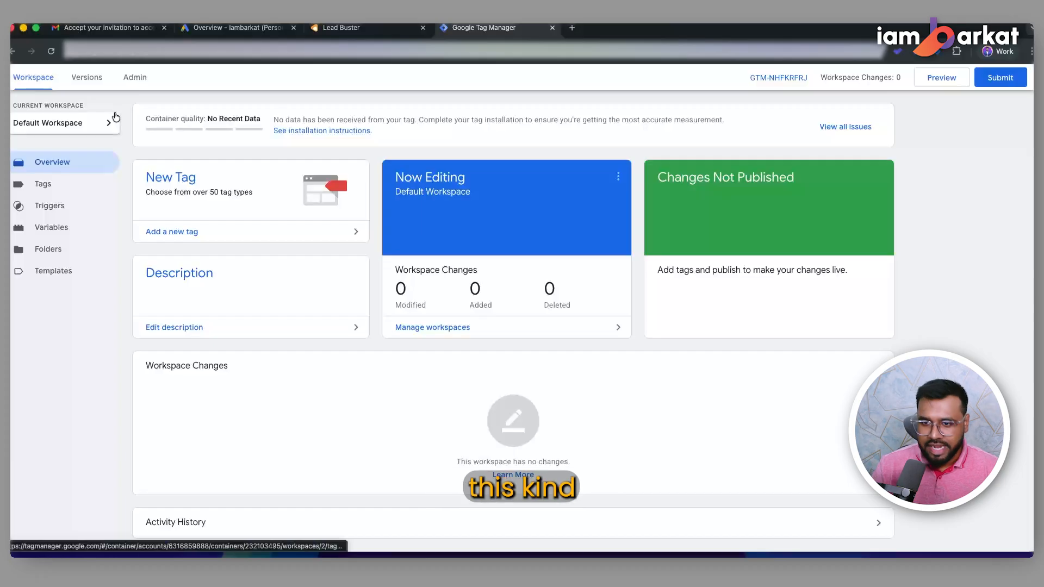
{"action": "scroll", "coordinate": [121, 142], "scroll_direction": "up", "scroll_amount": 1}
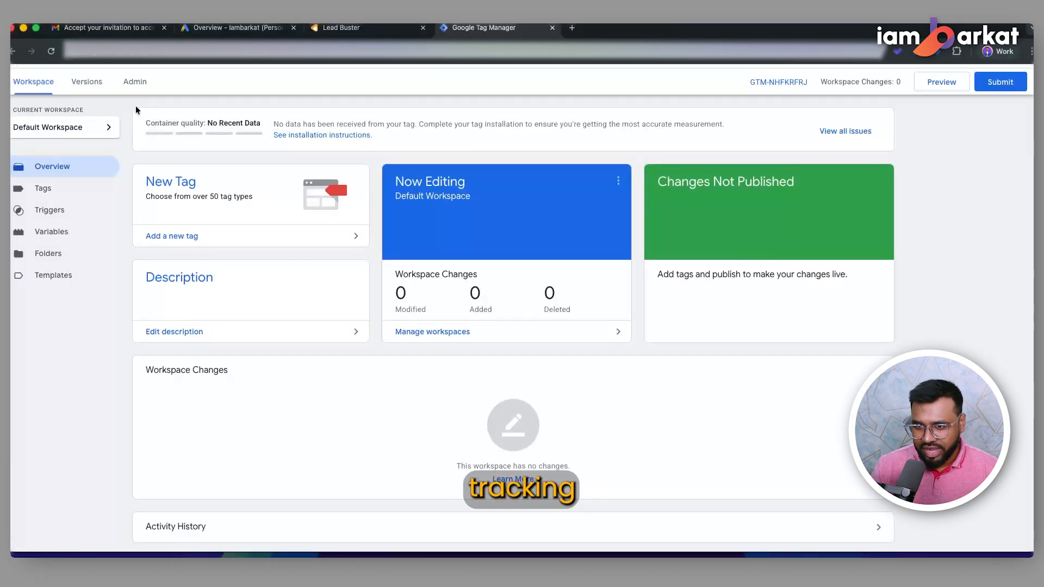
{"action": "left_click", "coordinate": [136, 82]}
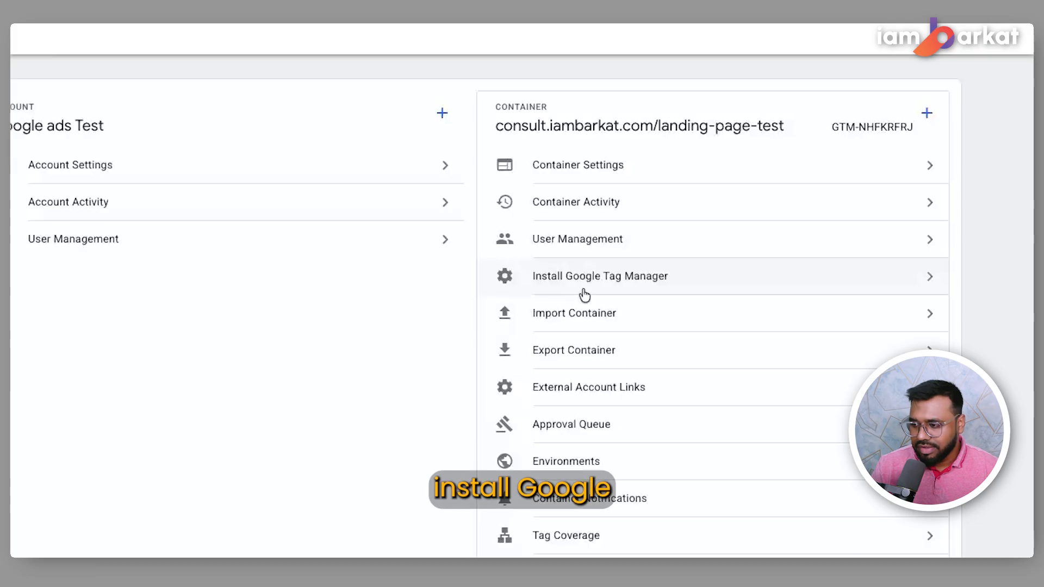
{"action": "left_click", "coordinate": [567, 293]}
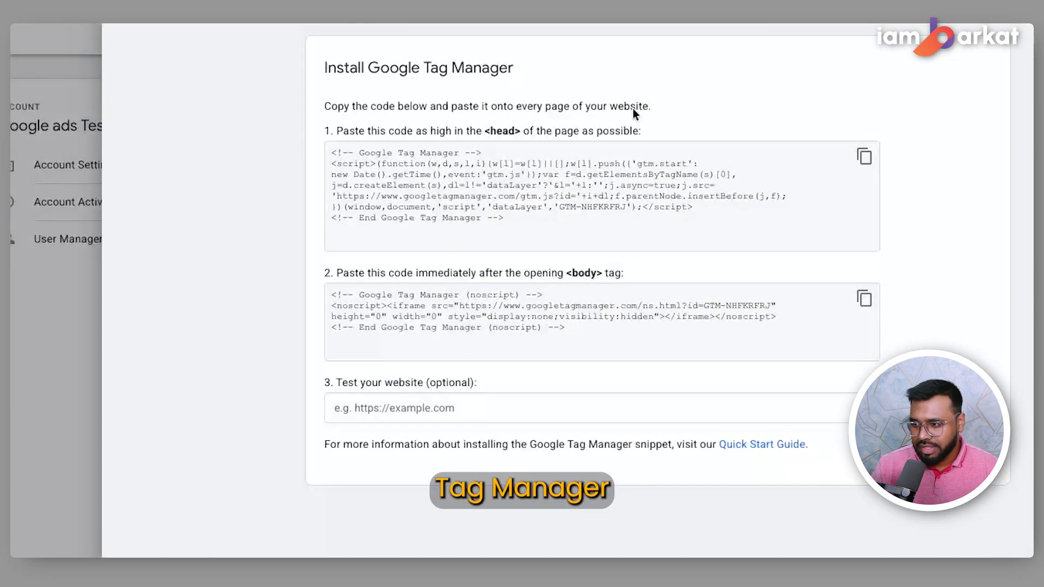
Copy the Google Tag Manager head snippet into the Head tracking code of the 4Bros Auto Detailing funnel's settings in Lead Buster
{"action": "left_click", "coordinate": [864, 157]}
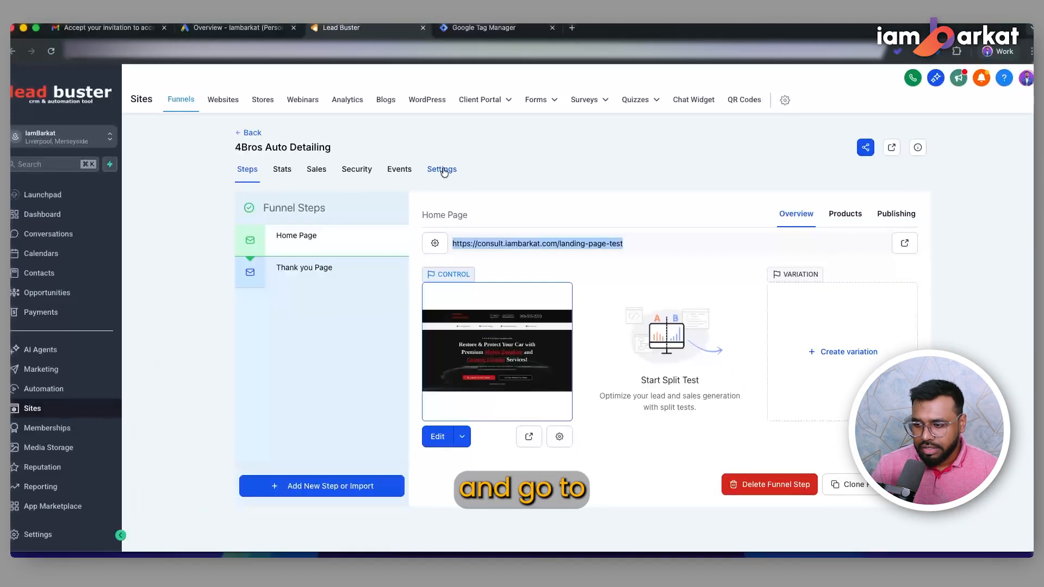
{"action": "left_click", "coordinate": [444, 171]}
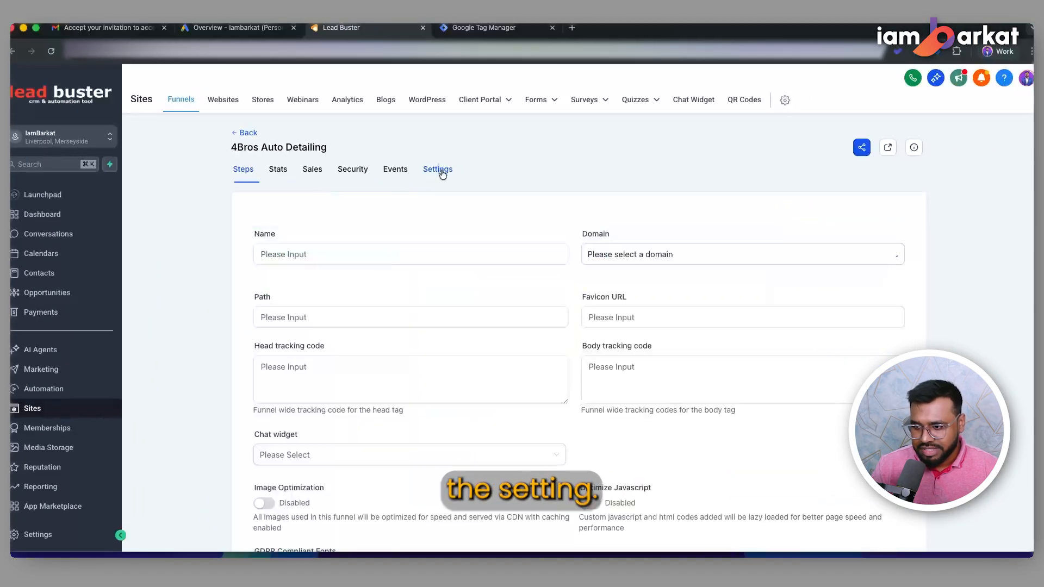
{"action": "left_click", "coordinate": [361, 366]}
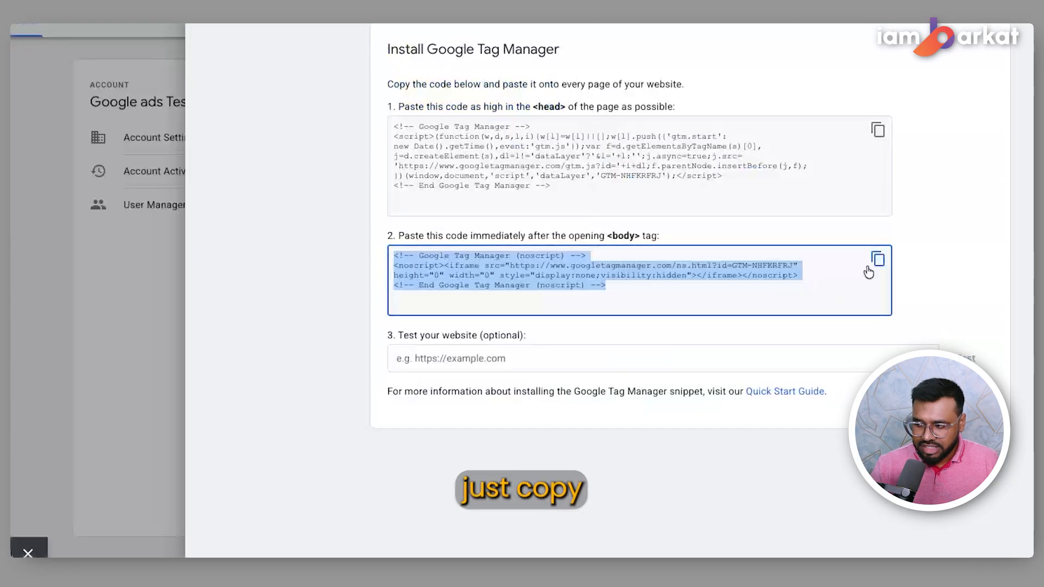
Copy the Google Tag Manager noscript snippet into the funnel's Body tracking code and save the funnel settings
{"action": "left_click", "coordinate": [869, 270]}
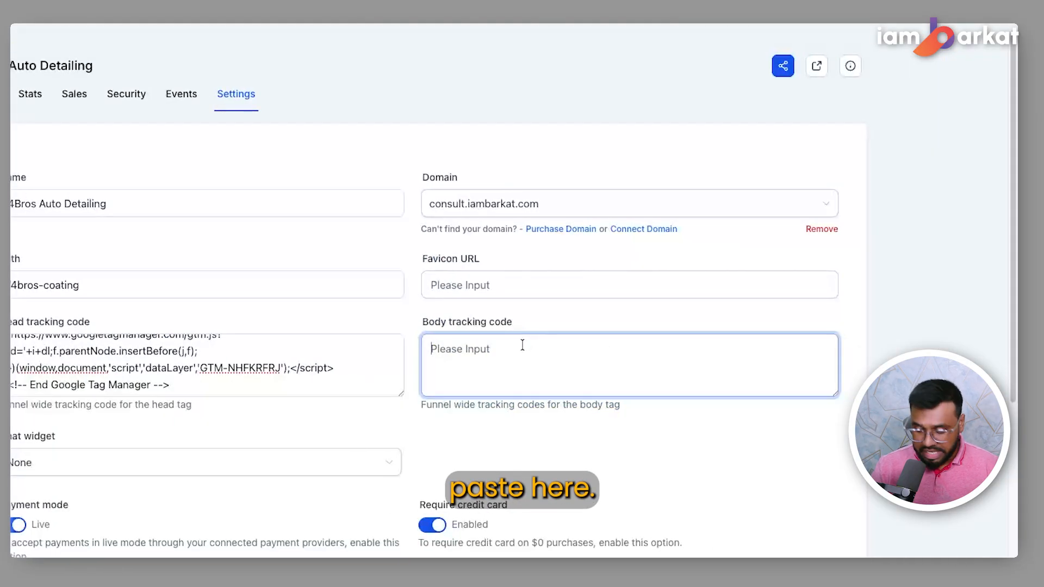
{"action": "key", "text": "ctrl+v"}
{"action": "scroll", "coordinate": [846, 475], "scroll_direction": "down", "scroll_amount": 5}
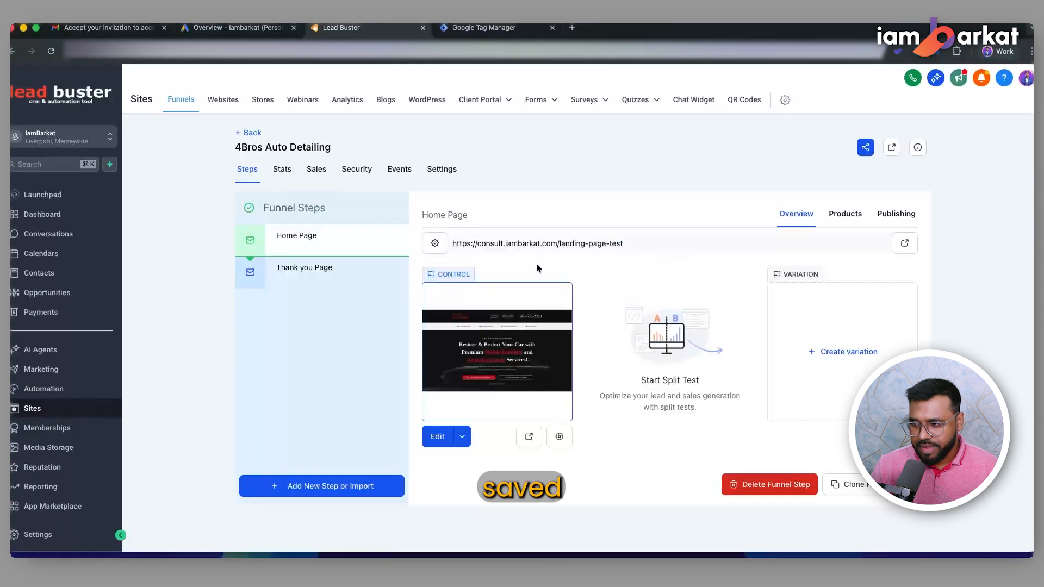
{"action": "left_click_drag", "start_coordinate": [625, 243], "coordinate": [452, 239]}
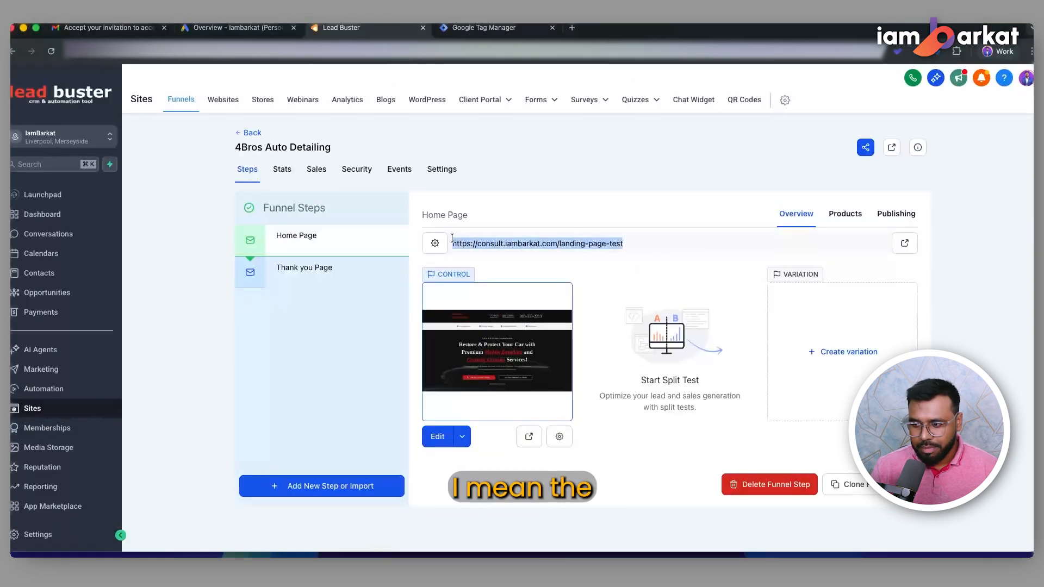
{"action": "left_click", "coordinate": [465, 33]}
{"action": "left_click", "coordinate": [495, 375]}
{"action": "key", "text": "super+v"}
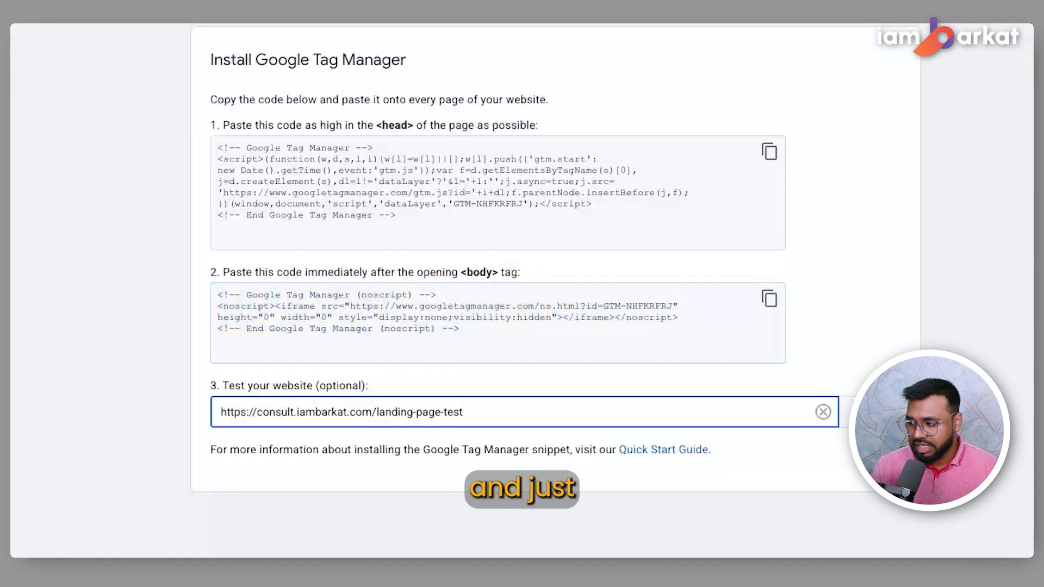
{"action": "left_click", "coordinate": [844, 413]}
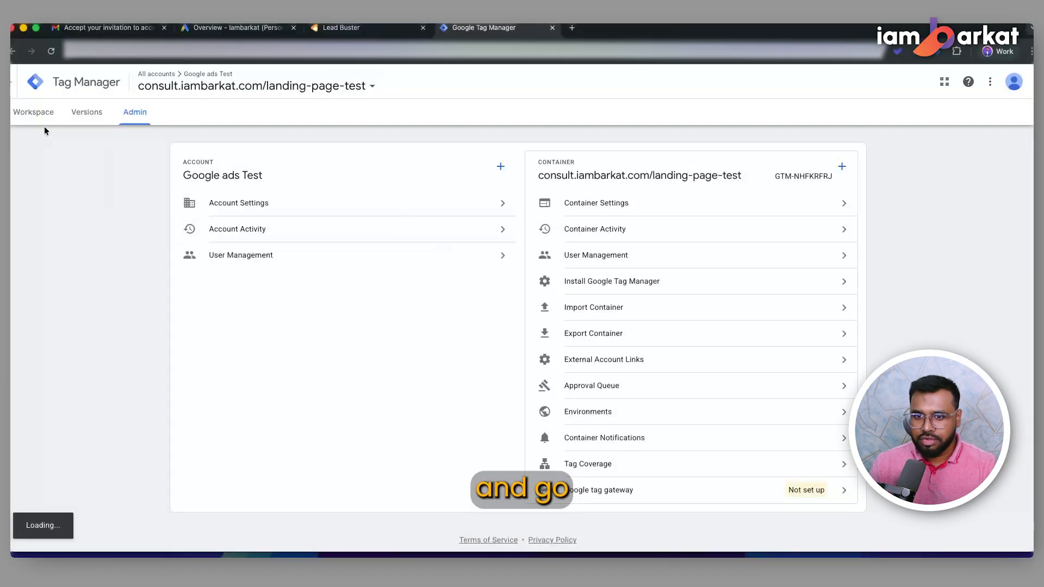
Return to the container's workspace and open the funnel's live Home Page to look through the landing page
{"action": "left_click", "coordinate": [34, 112]}
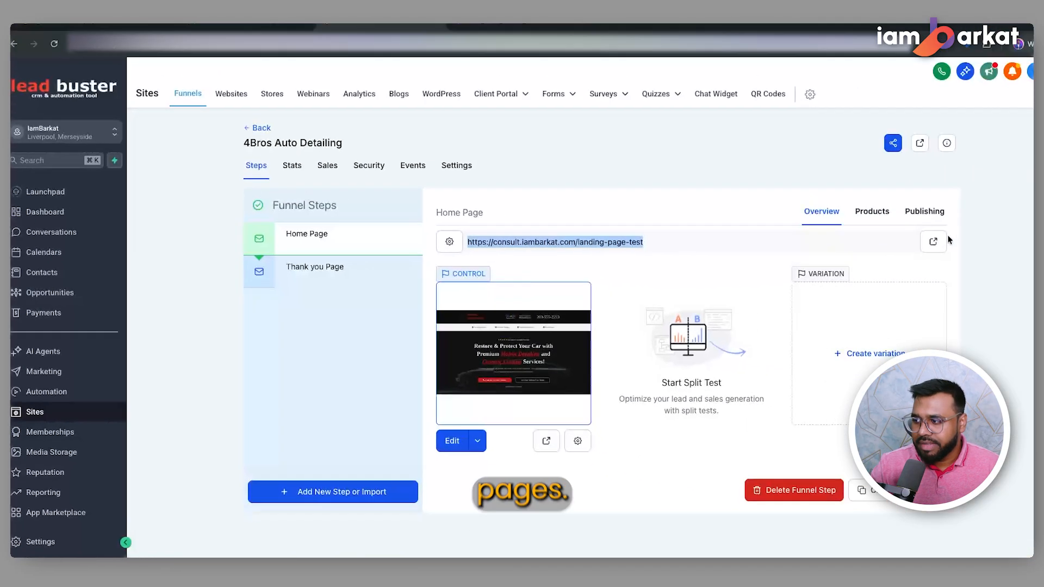
{"action": "left_click", "coordinate": [944, 239]}
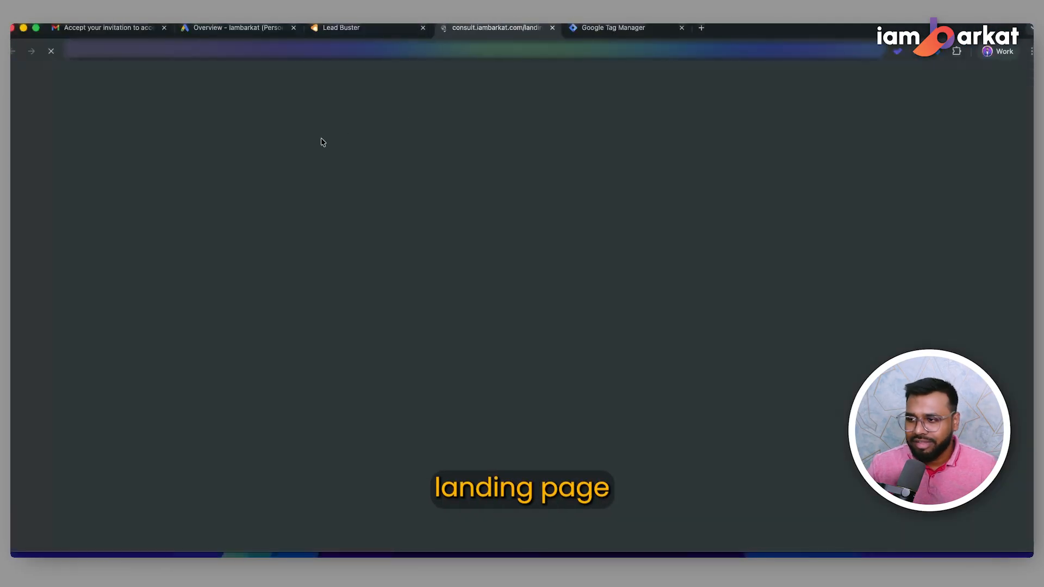
{"action": "scroll", "coordinate": [427, 221], "scroll_direction": "down", "scroll_amount": 5}
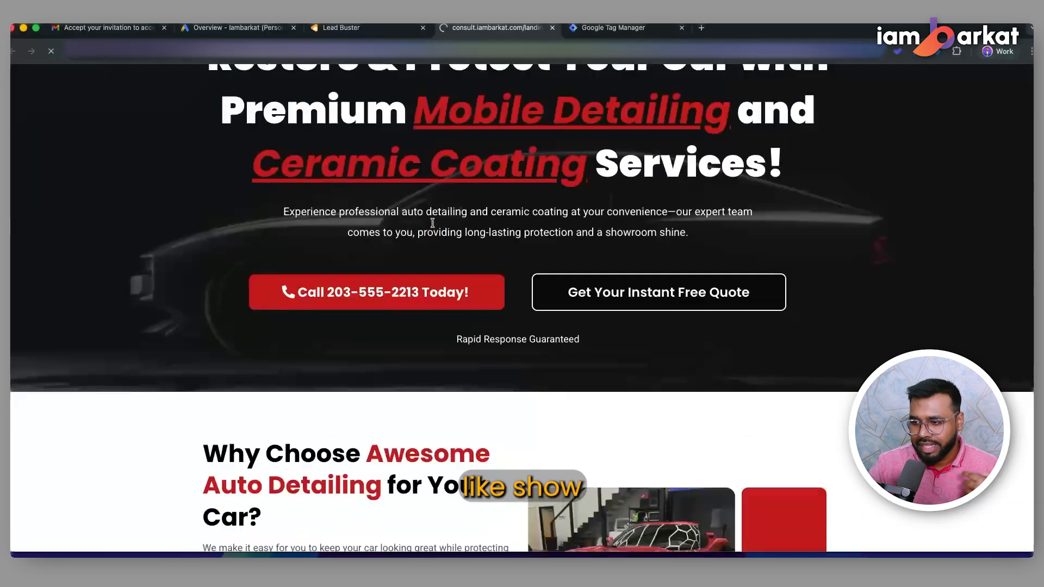
Look through the live landing page and examine the survey behind the instant free quote button
{"action": "scroll", "coordinate": [523, 222], "scroll_direction": "down", "scroll_amount": 15}
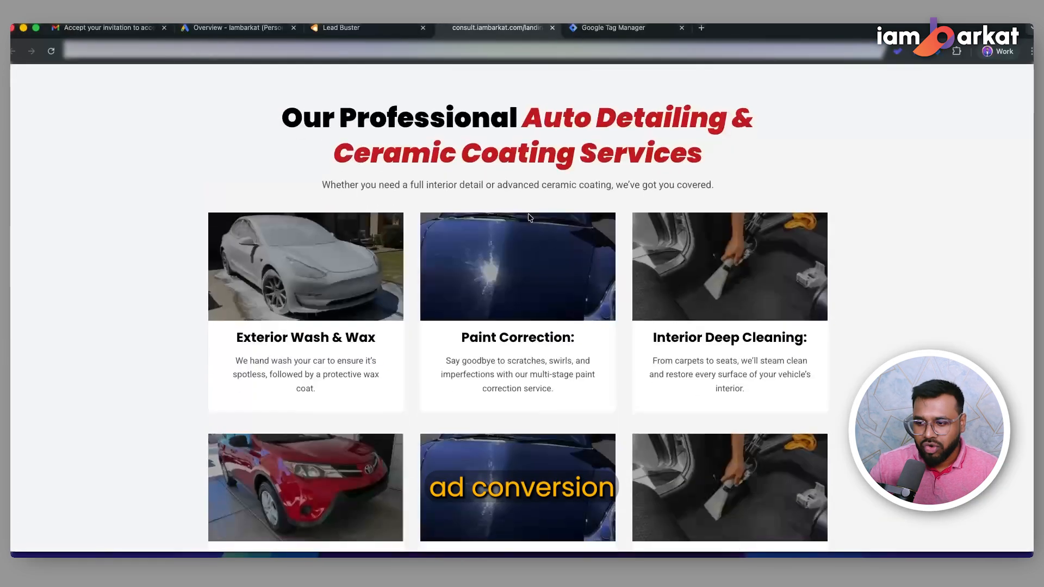
{"action": "scroll", "coordinate": [530, 212], "scroll_direction": "up", "scroll_amount": 12}
{"action": "scroll", "coordinate": [529, 216], "scroll_direction": "up", "scroll_amount": 10}
{"action": "scroll", "coordinate": [490, 291], "scroll_direction": "down", "scroll_amount": 5}
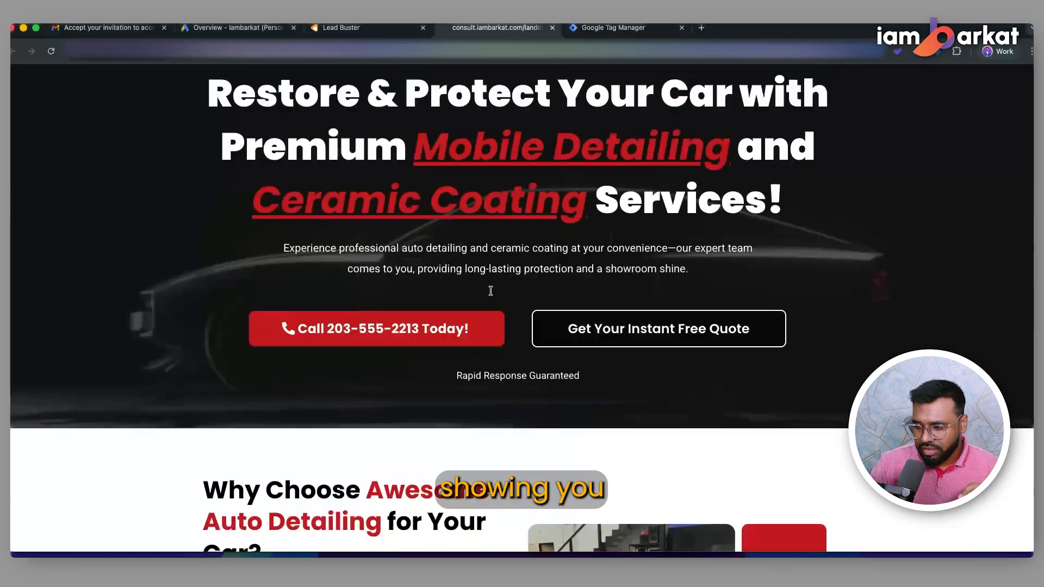
{"action": "scroll", "coordinate": [399, 294], "scroll_direction": "up", "scroll_amount": 5}
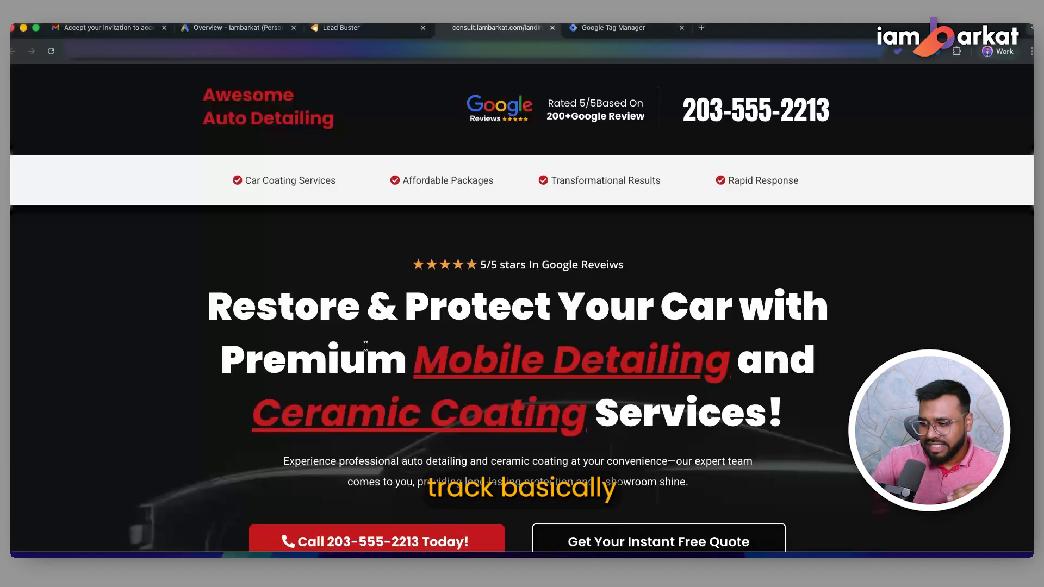
{"action": "scroll", "coordinate": [579, 381], "scroll_direction": "down", "scroll_amount": 5}
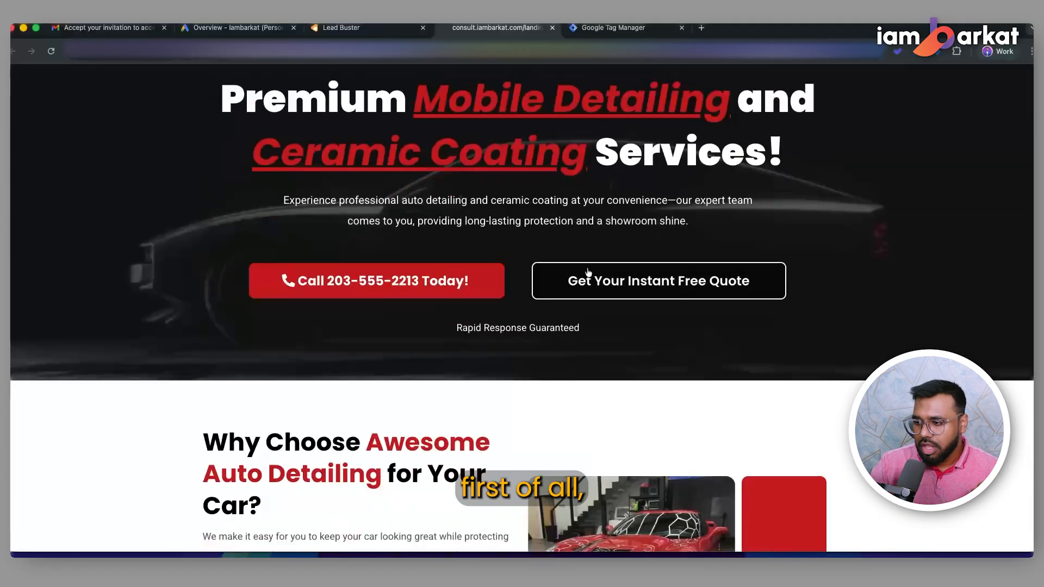
{"action": "left_click", "coordinate": [610, 286]}
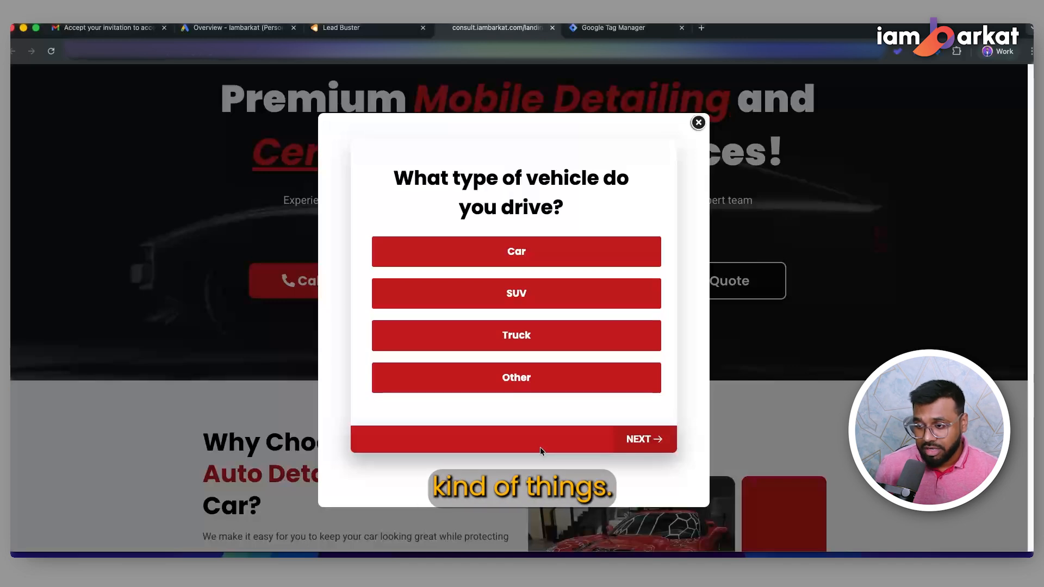
{"action": "left_click", "coordinate": [701, 125]}
Examine the places on the landing page where visitors can call the business
{"action": "scroll", "coordinate": [685, 181], "scroll_direction": "down", "scroll_amount": 12}
{"action": "scroll", "coordinate": [685, 182], "scroll_direction": "up", "scroll_amount": 15}
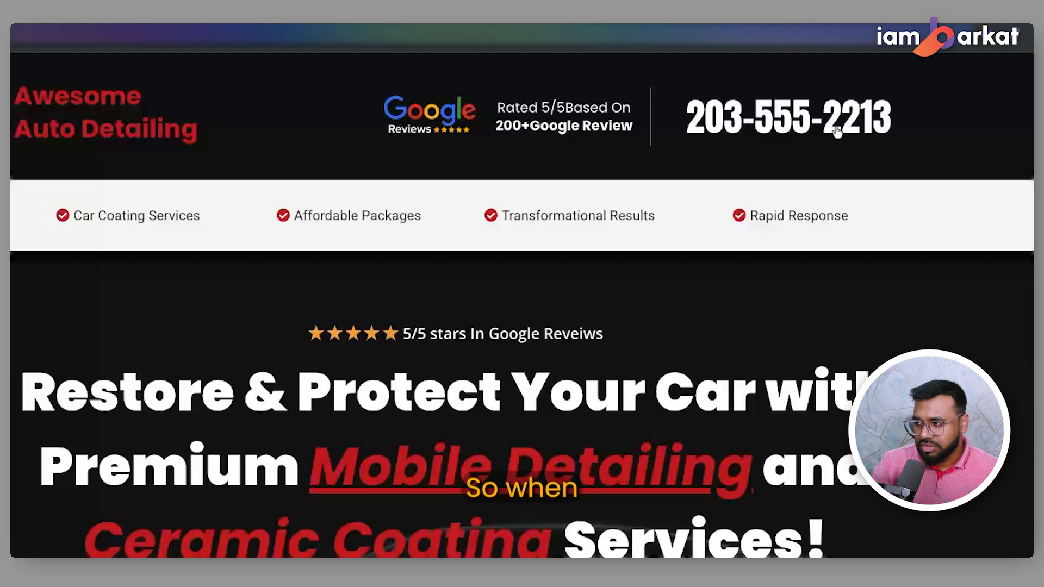
{"action": "scroll", "coordinate": [690, 334], "scroll_direction": "down", "scroll_amount": 5}
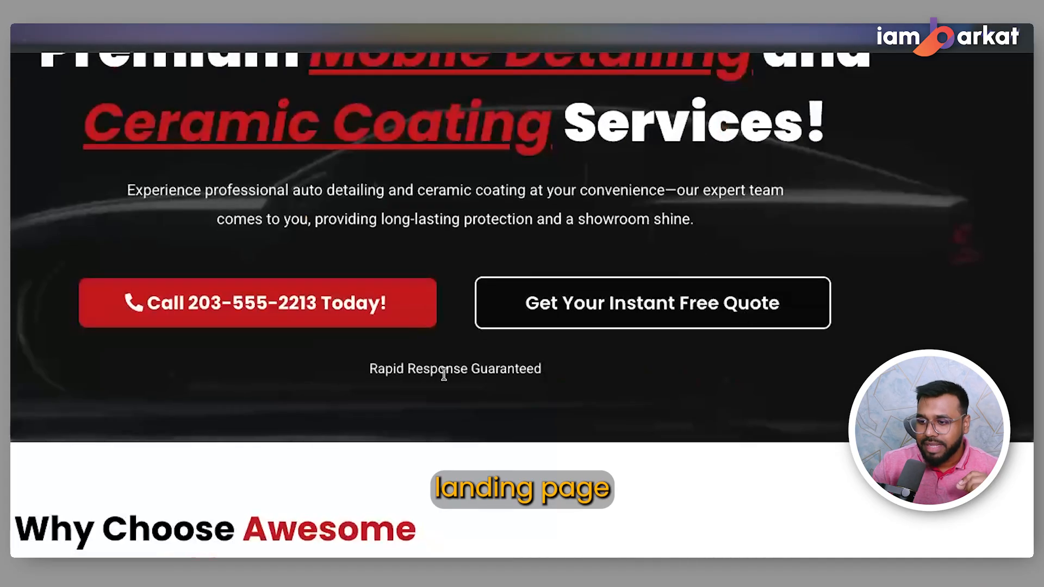
{"action": "scroll", "coordinate": [705, 244], "scroll_direction": "up", "scroll_amount": 5}
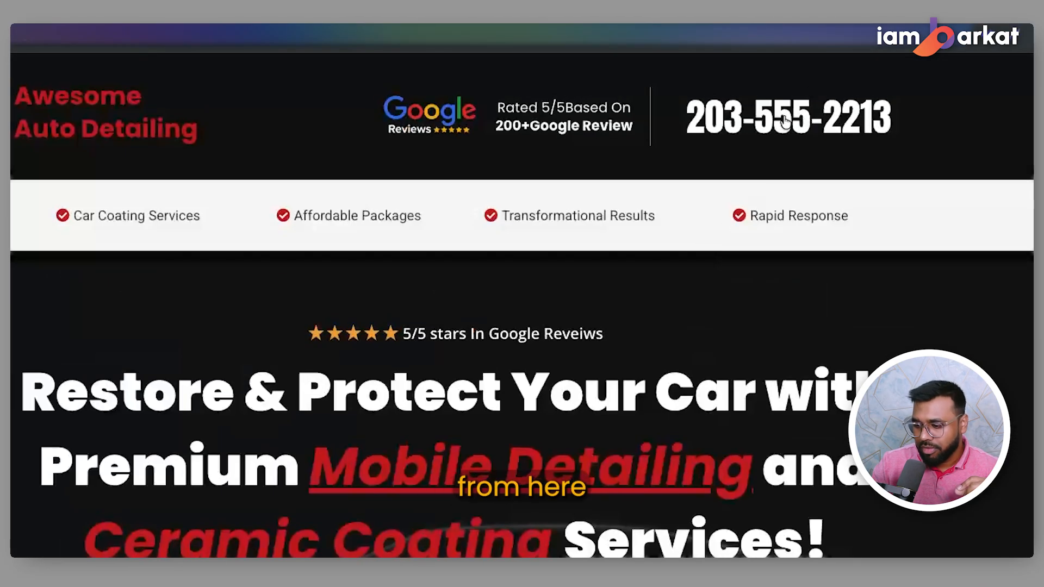
{"action": "scroll", "coordinate": [711, 293], "scroll_direction": "down", "scroll_amount": 15}
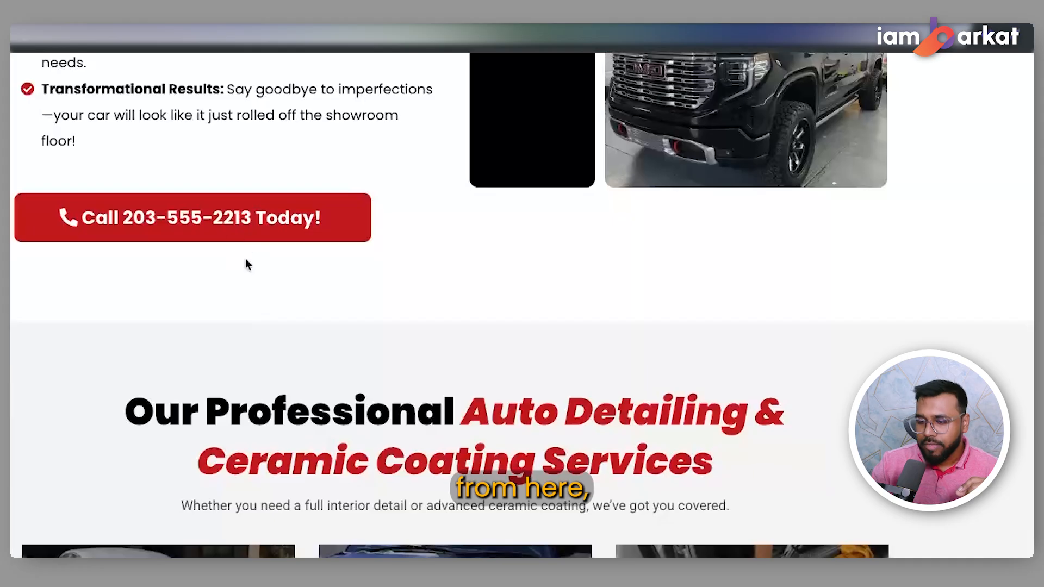
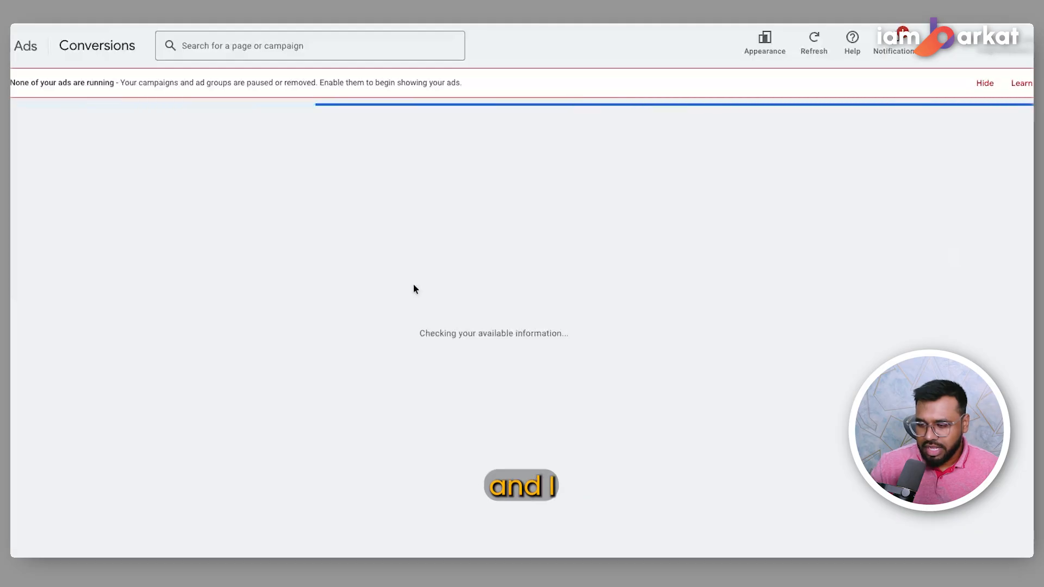
Choose conversions on a website as the measurement source in Google Ads and exclude conversions from phone calls
{"action": "scroll", "coordinate": [338, 367], "scroll_direction": "down", "scroll_amount": 1}
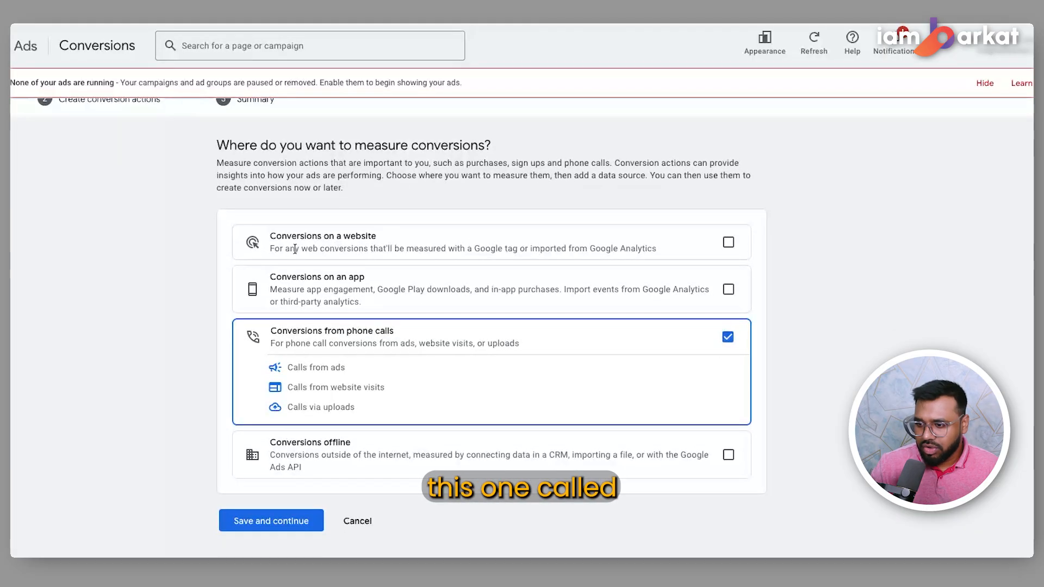
{"action": "left_click", "coordinate": [728, 243]}
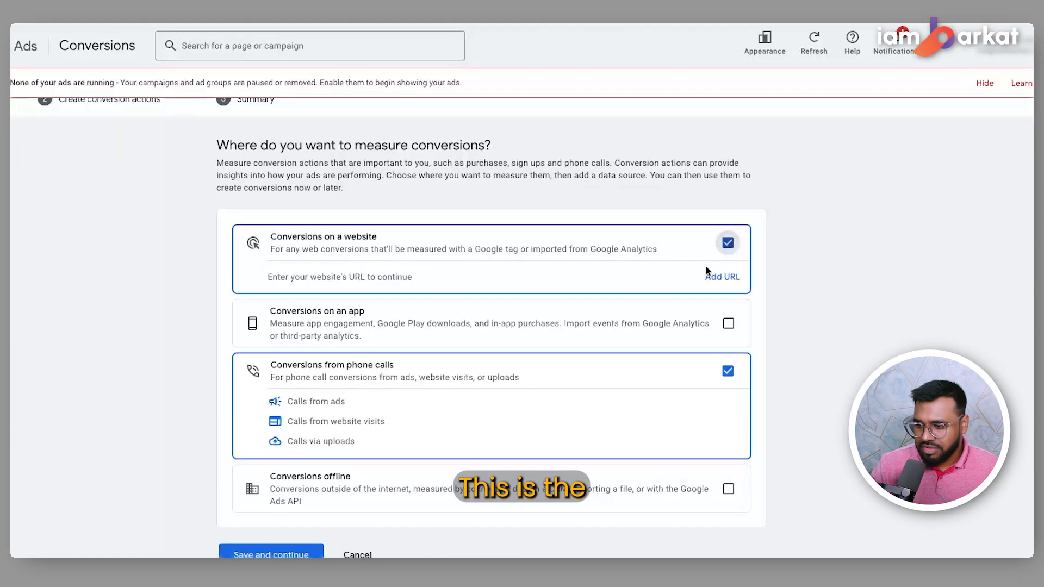
{"action": "left_click", "coordinate": [728, 371]}
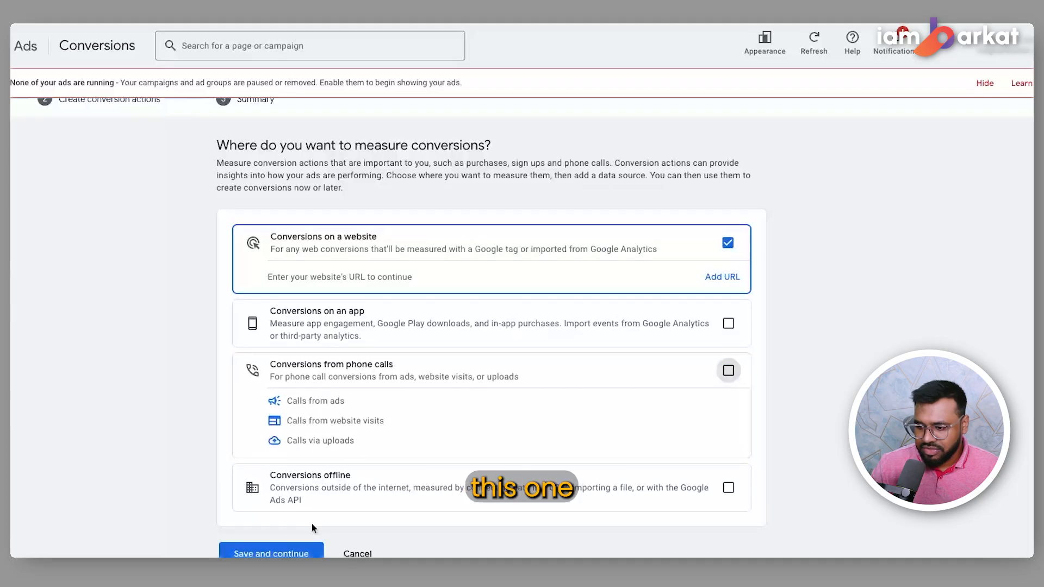
{"action": "left_click", "coordinate": [278, 553]}
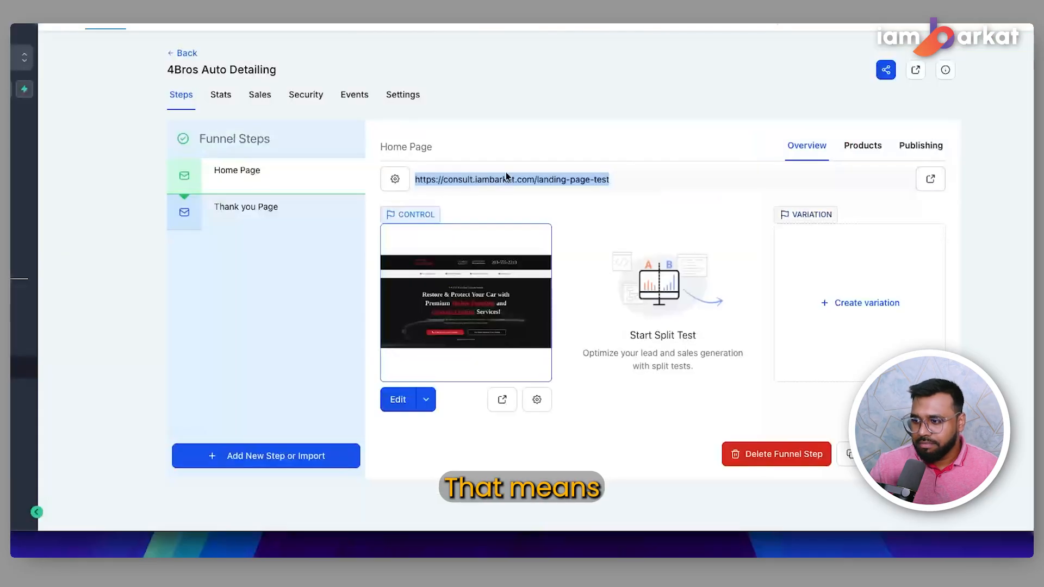
{"action": "left_click_drag", "start_coordinate": [623, 187], "coordinate": [418, 182]}
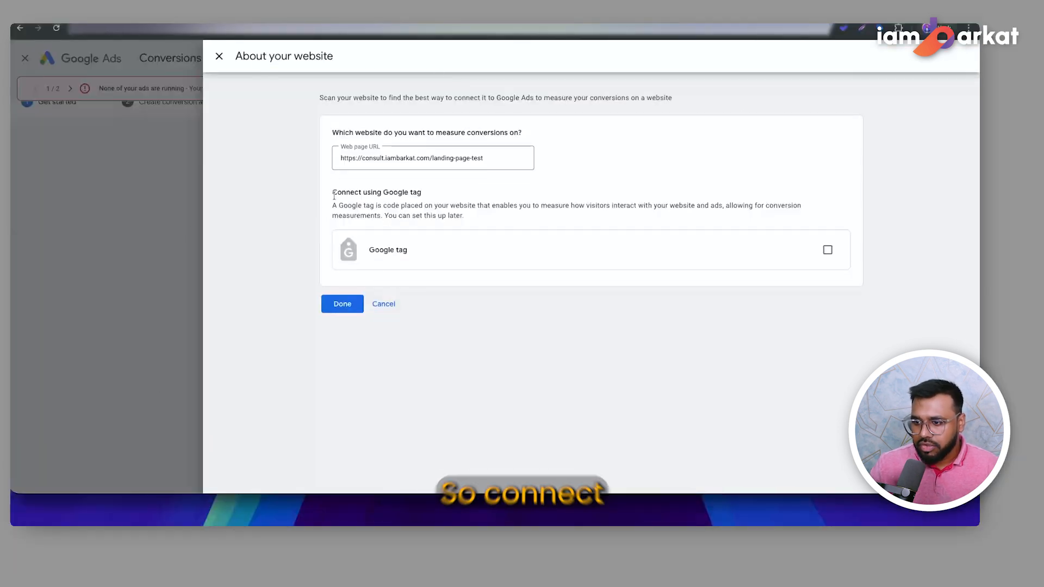
{"action": "left_click", "coordinate": [828, 251]}
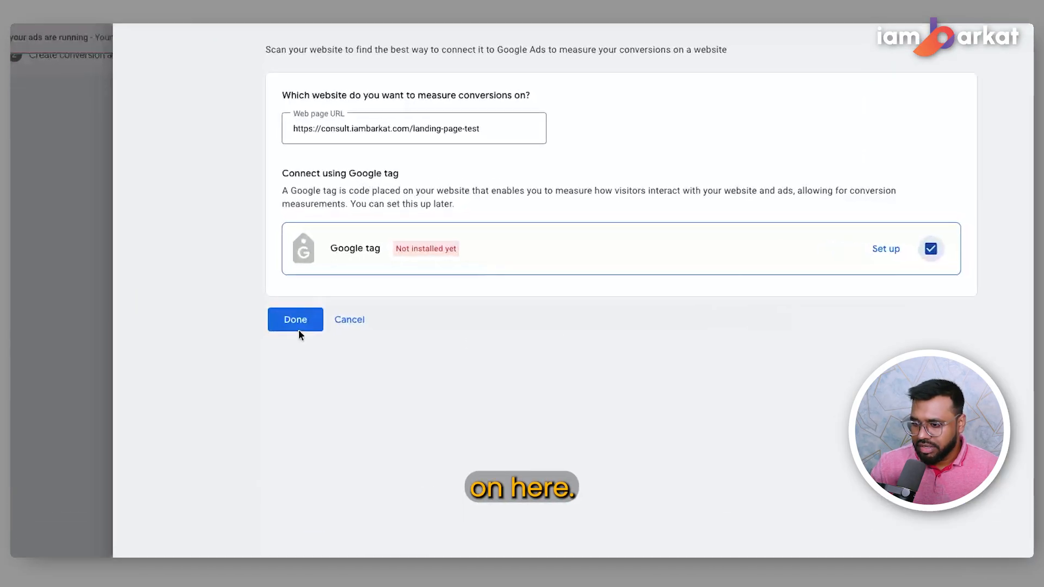
{"action": "left_click", "coordinate": [283, 325]}
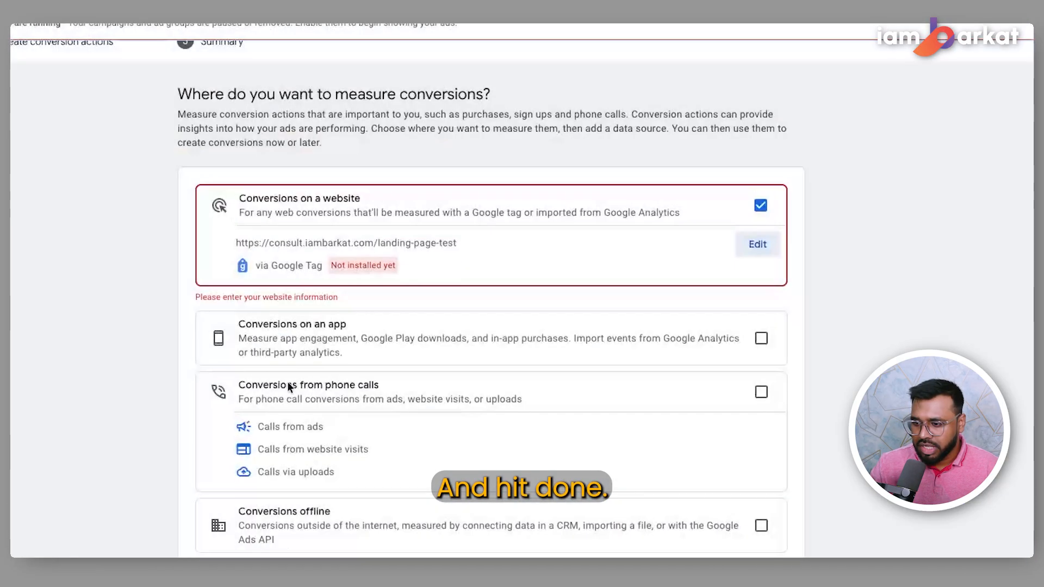
{"action": "scroll", "coordinate": [511, 274], "scroll_direction": "down", "scroll_amount": 2}
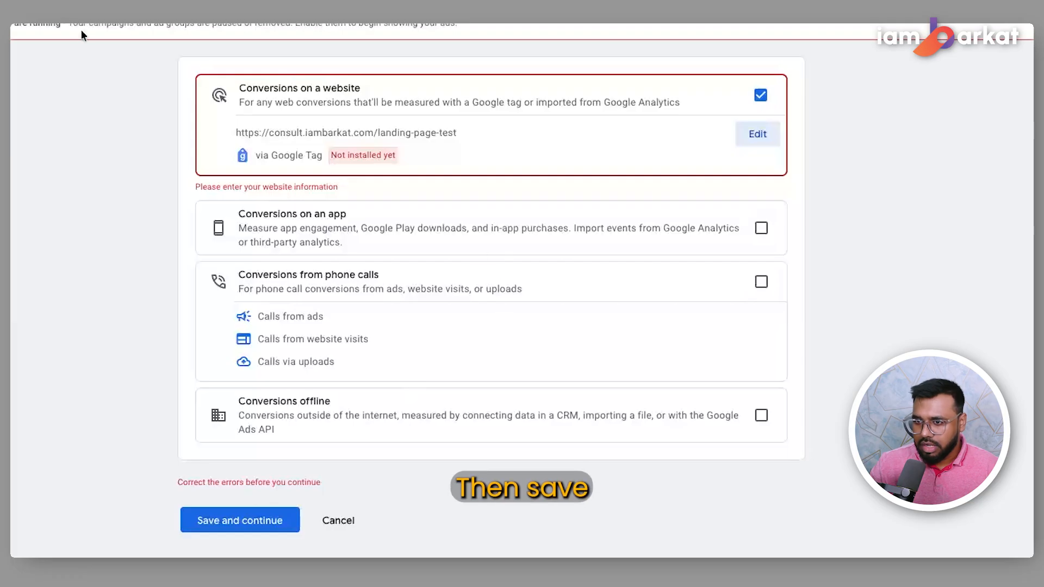
{"action": "left_click", "coordinate": [243, 525]}
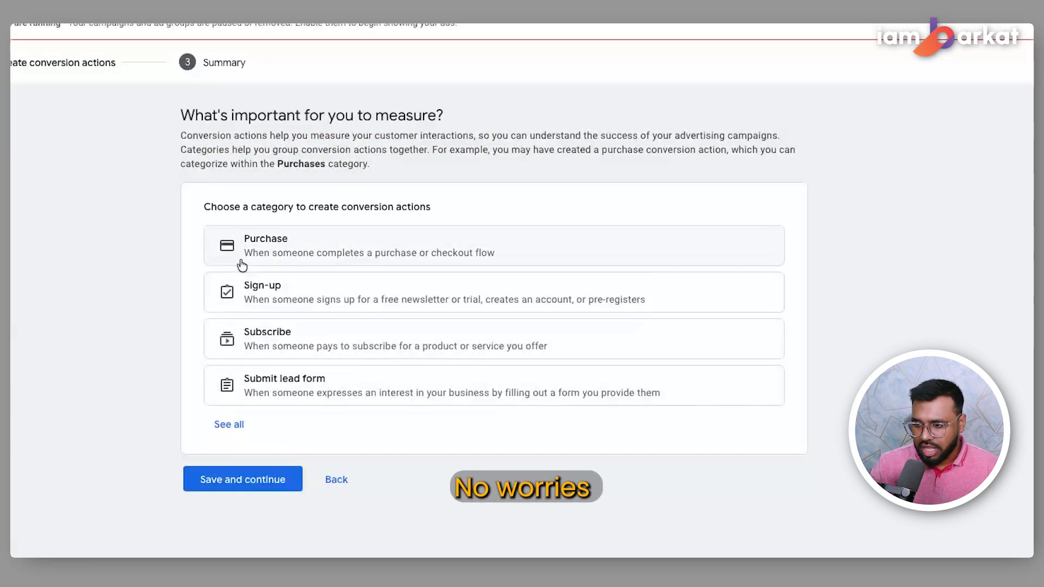
Add a Submit lead form conversion action set up manually using code and open its conversion settings
{"action": "left_click", "coordinate": [273, 388]}
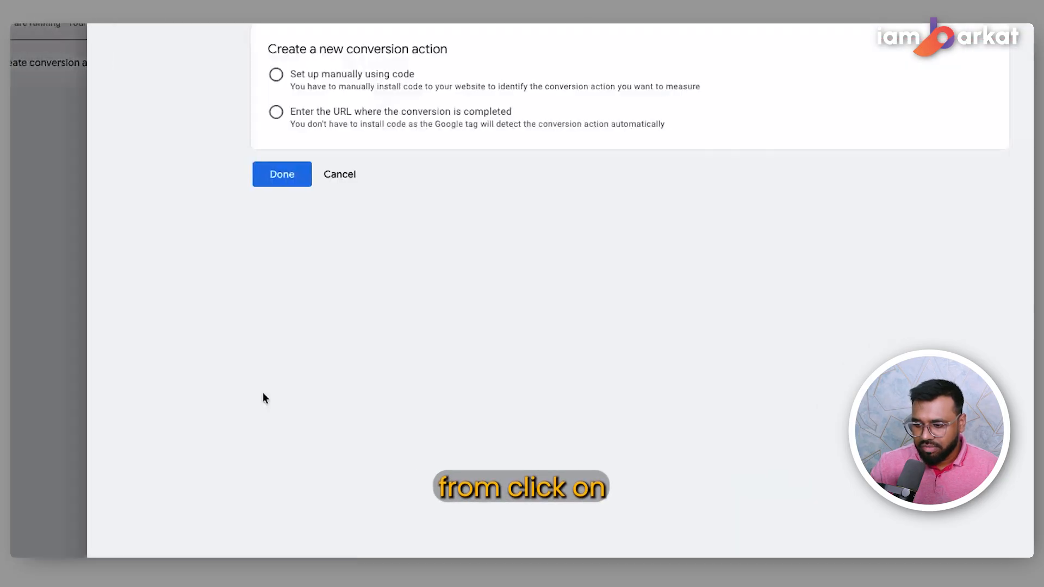
{"action": "left_click", "coordinate": [285, 81]}
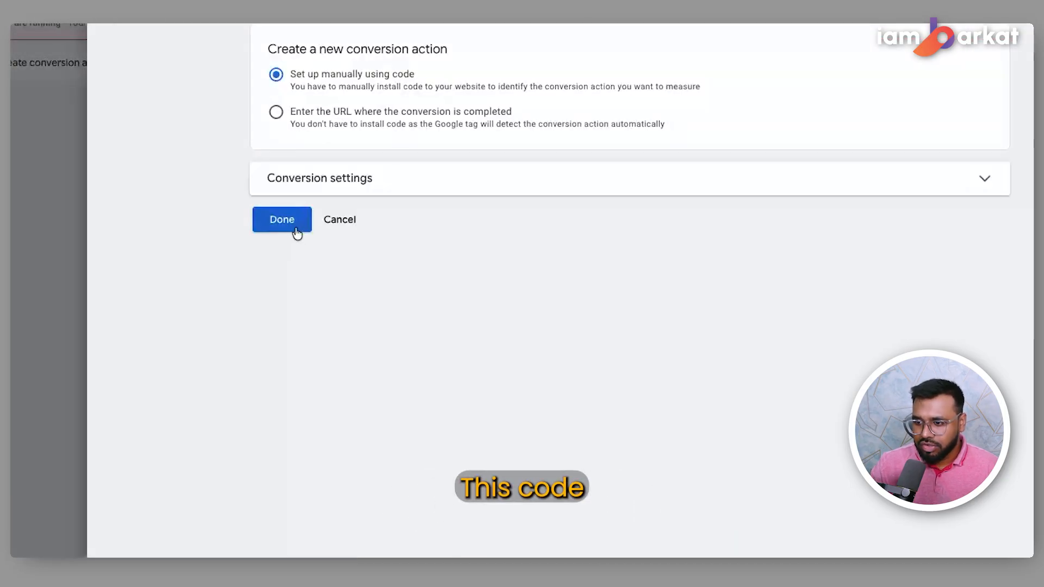
{"action": "left_click", "coordinate": [426, 185]}
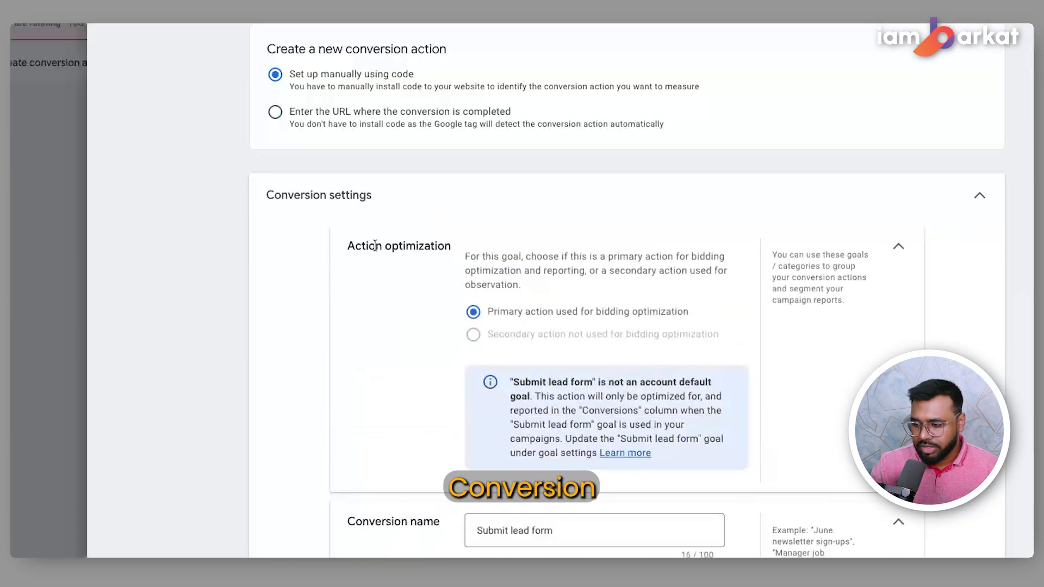
Name the conversion "Survey submission from landing page"
{"action": "scroll", "coordinate": [479, 327], "scroll_direction": "down", "scroll_amount": 3}
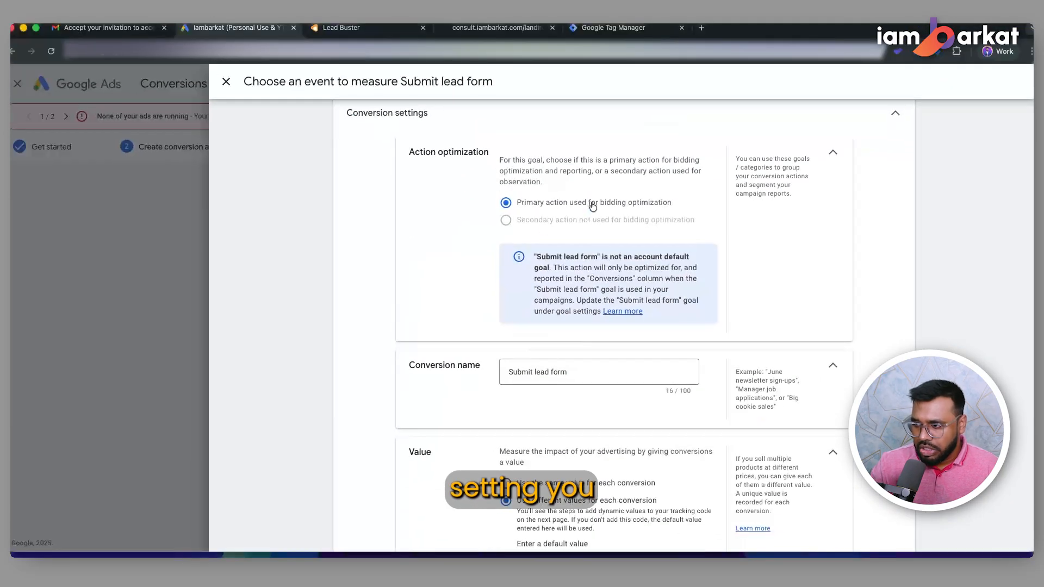
{"action": "scroll", "coordinate": [583, 303], "scroll_direction": "down", "scroll_amount": 3}
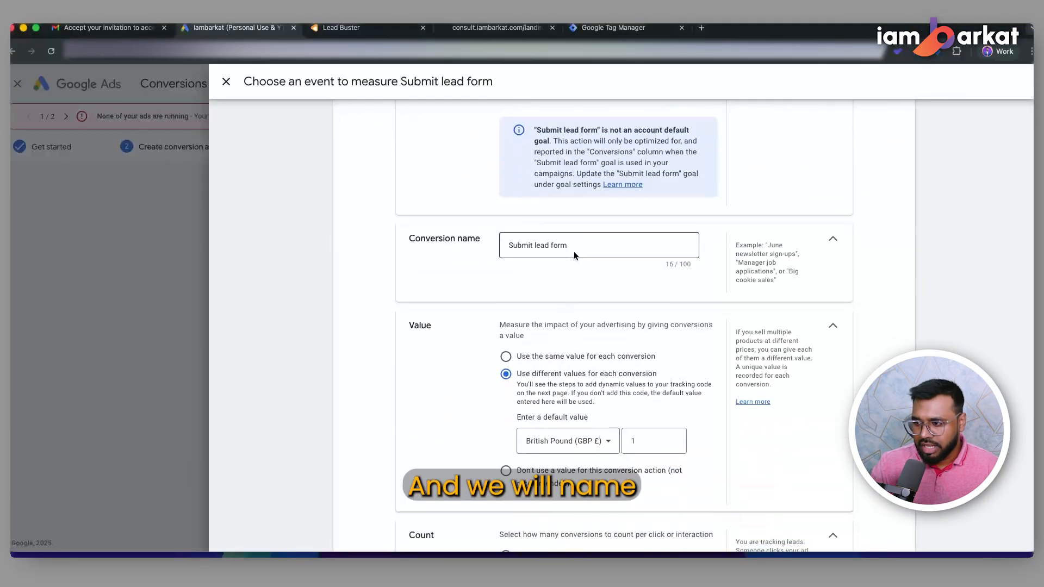
{"action": "left_click_drag", "start_coordinate": [576, 256], "coordinate": [472, 242]}
{"action": "type", "text": "Sur"}
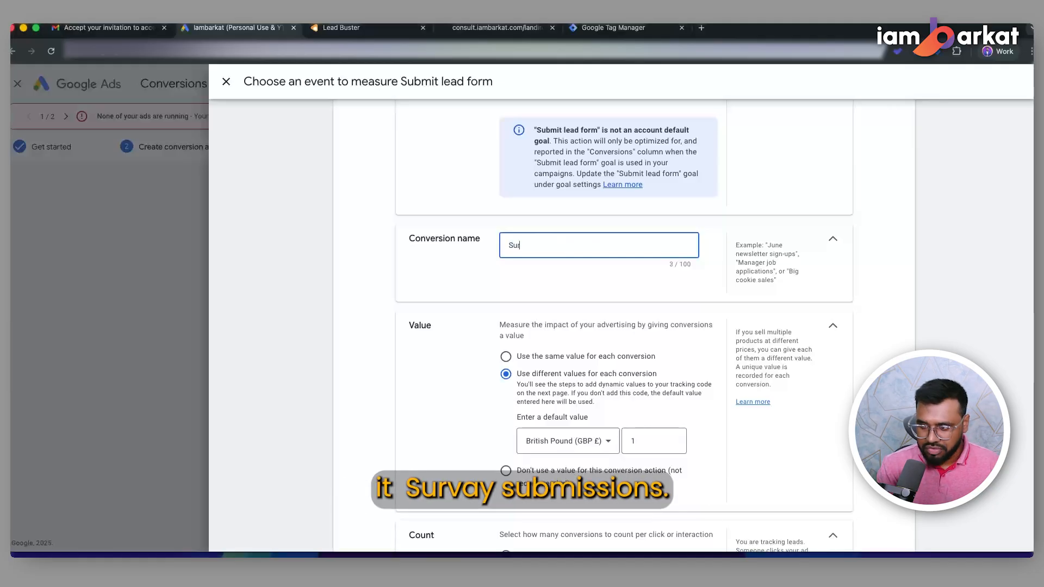
{"action": "type", "text": "vey submission from landing"}
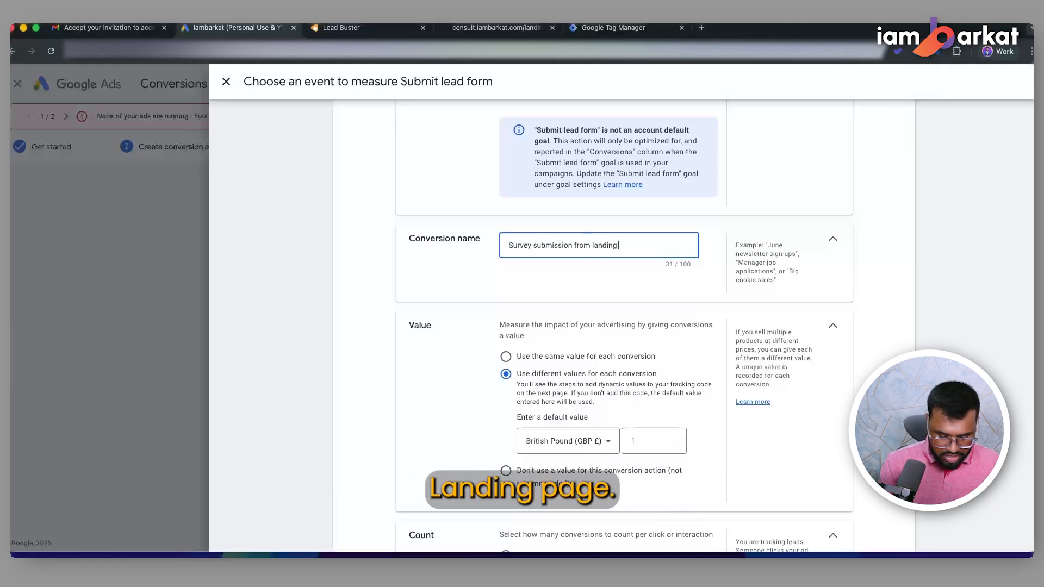
Set the conversion action to use no value and finish its settings
{"action": "scroll", "coordinate": [631, 403], "scroll_direction": "up", "scroll_amount": 2}
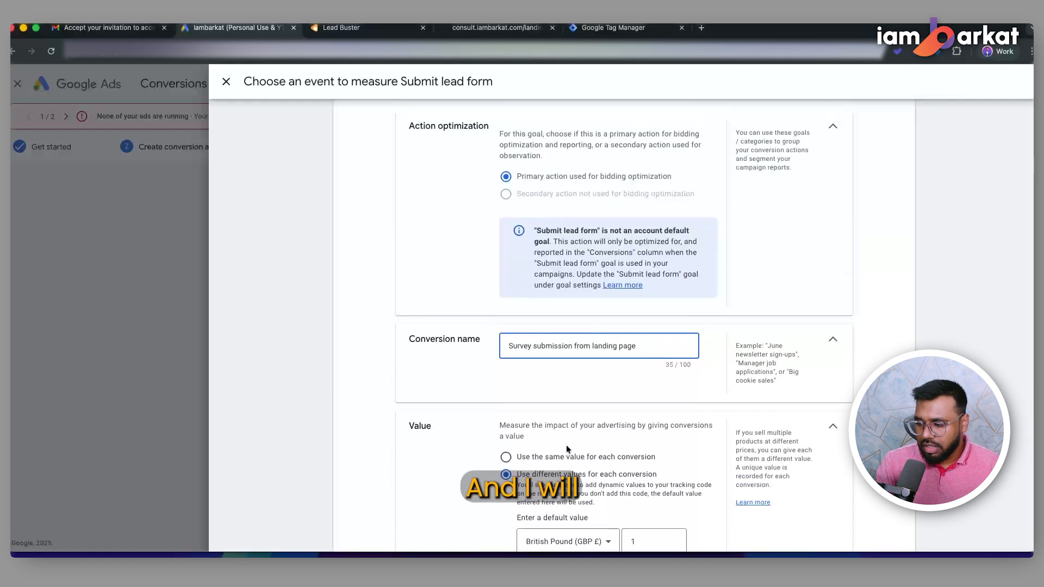
{"action": "scroll", "coordinate": [571, 398], "scroll_direction": "down", "scroll_amount": 5}
{"action": "left_click", "coordinate": [507, 273]}
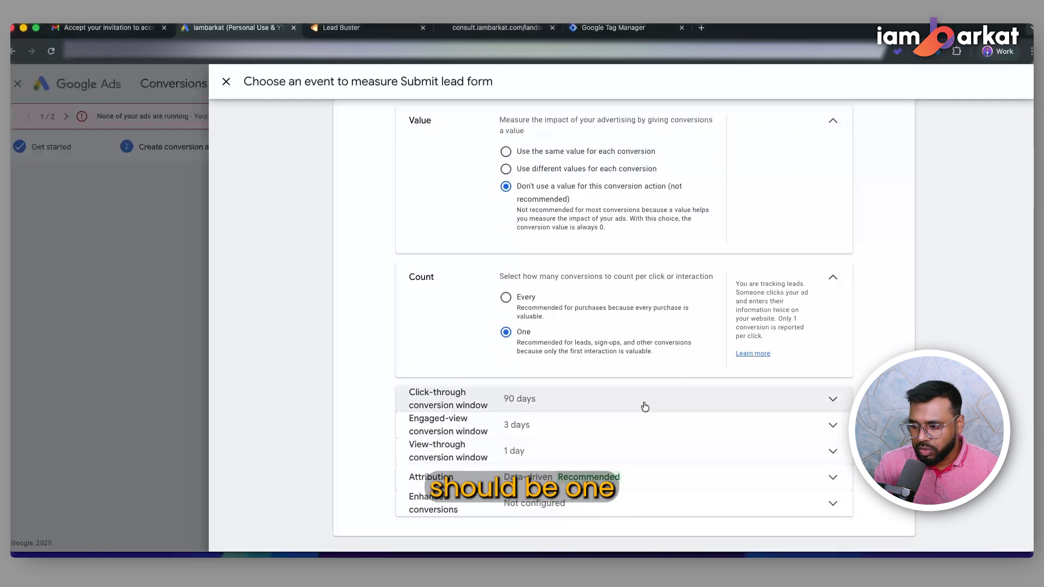
{"action": "scroll", "coordinate": [644, 403], "scroll_direction": "down", "scroll_amount": 2}
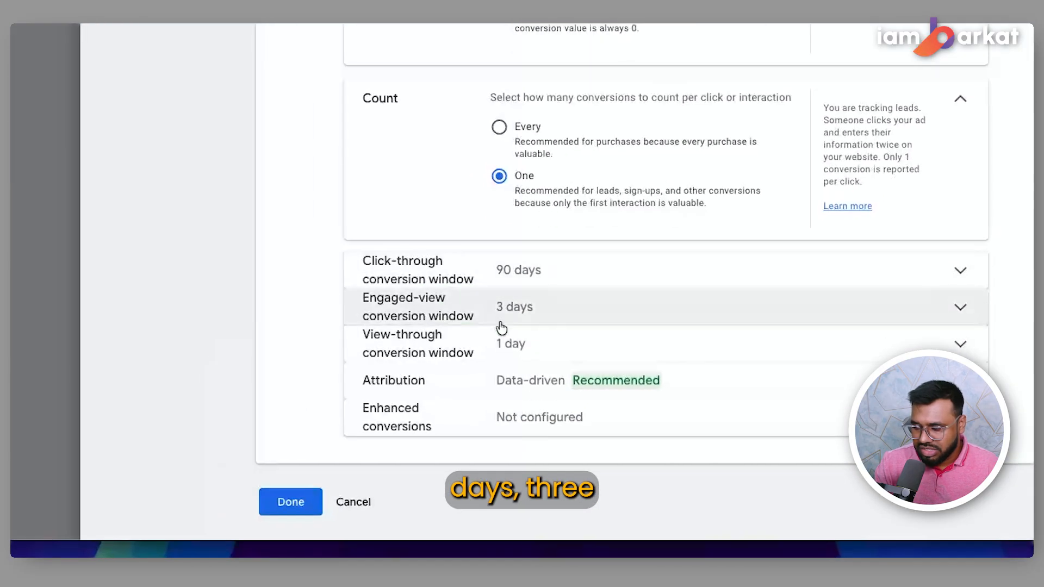
{"action": "left_click", "coordinate": [309, 509]}
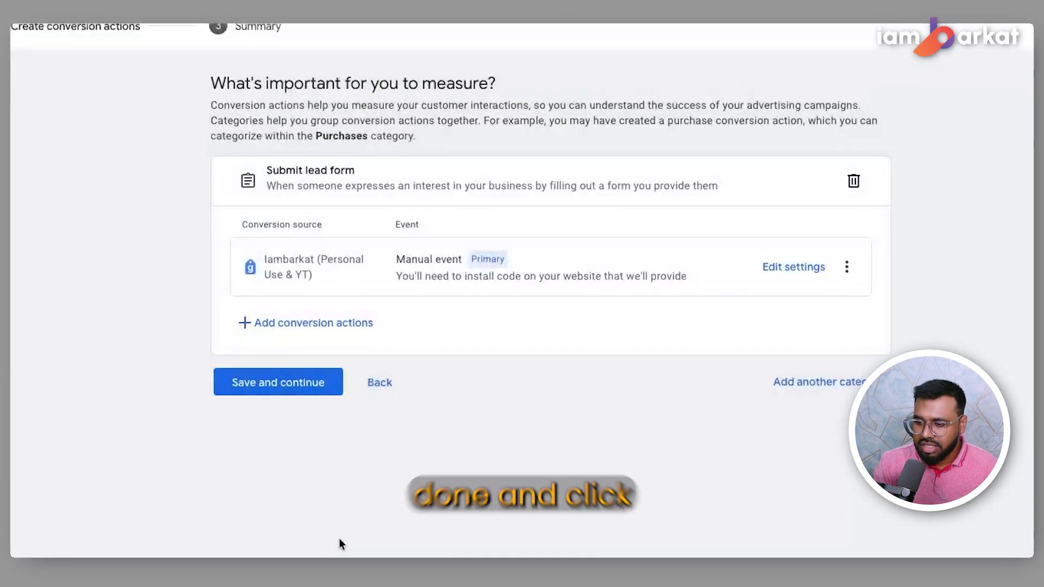
Save the conversion actions and open the setup of the Google tag
{"action": "left_click", "coordinate": [303, 479]}
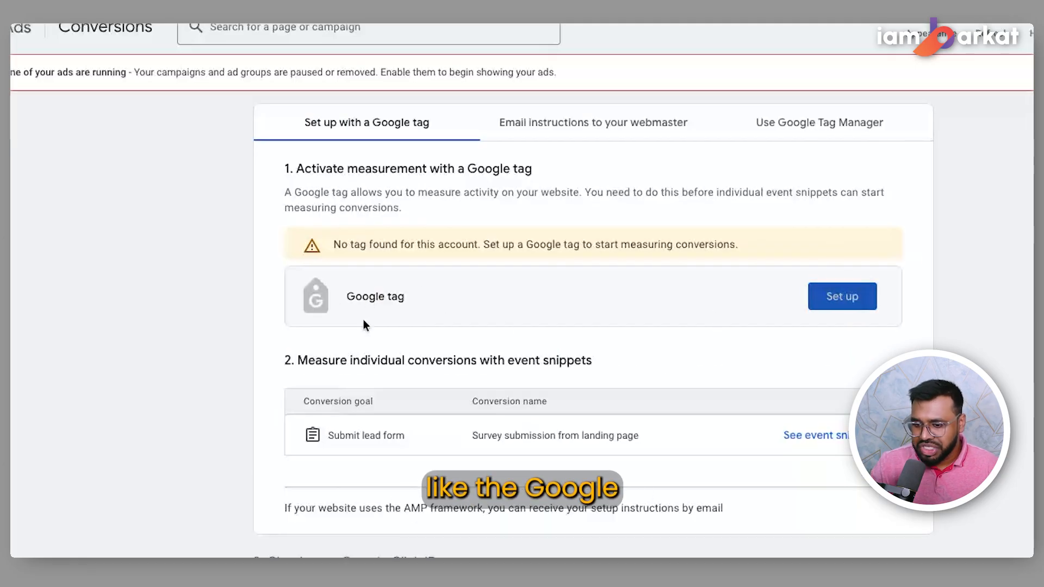
{"action": "left_click", "coordinate": [843, 296]}
{"action": "double_click", "coordinate": [549, 246]}
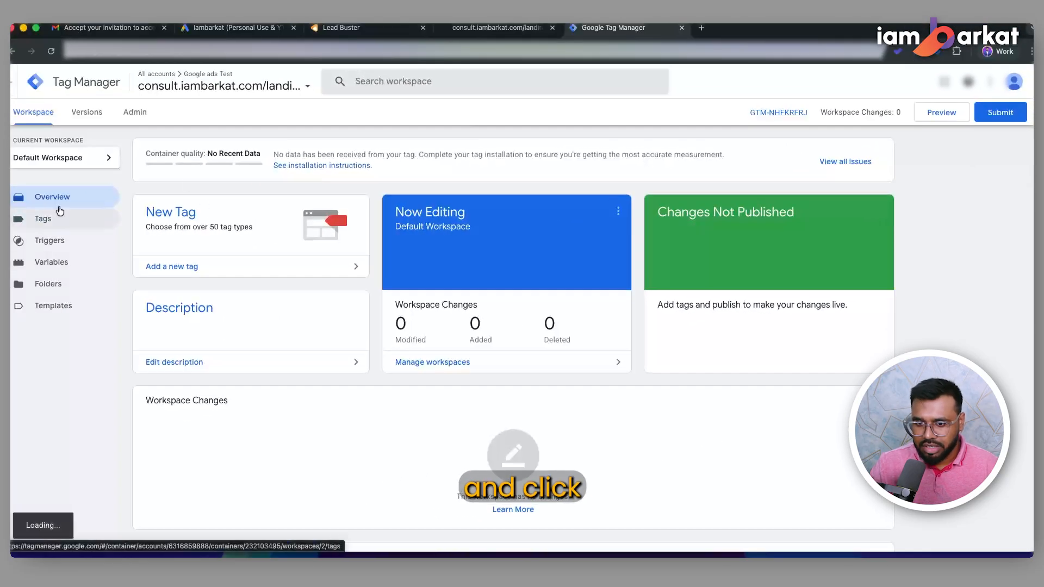
Create a new tag in the Tag Manager container and name it "Google Tag"
{"action": "left_click", "coordinate": [58, 218]}
{"action": "left_click", "coordinate": [869, 154]}
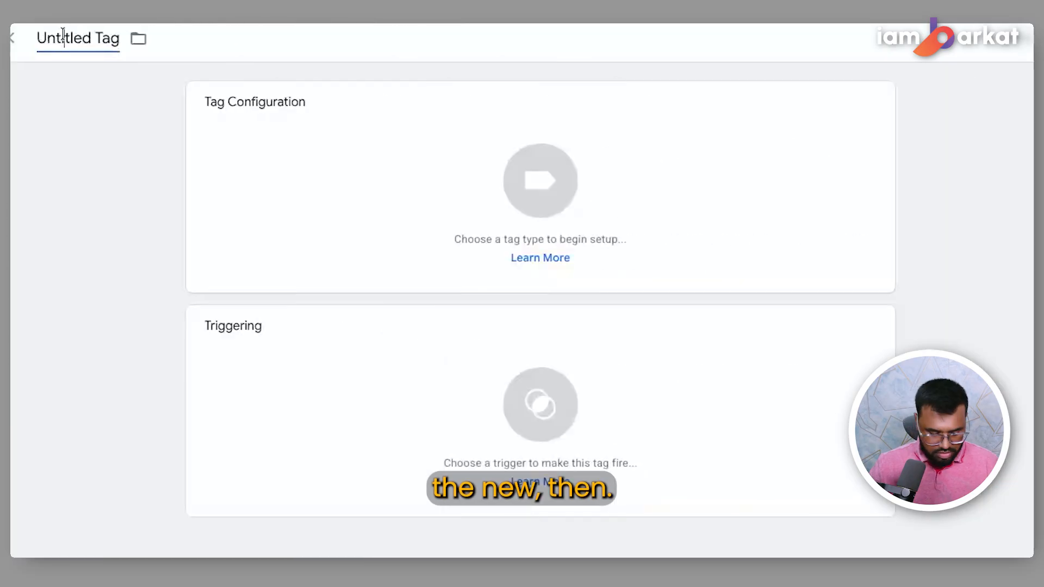
{"action": "left_click", "coordinate": [54, 38]}
{"action": "type", "text": "Go"}
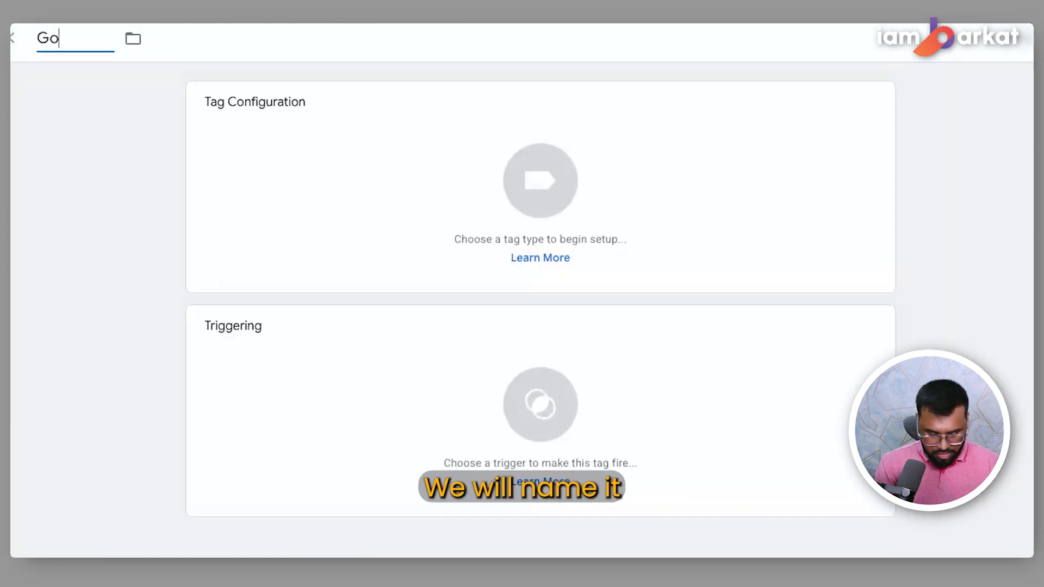
{"action": "type", "text": "ogle Tag"}
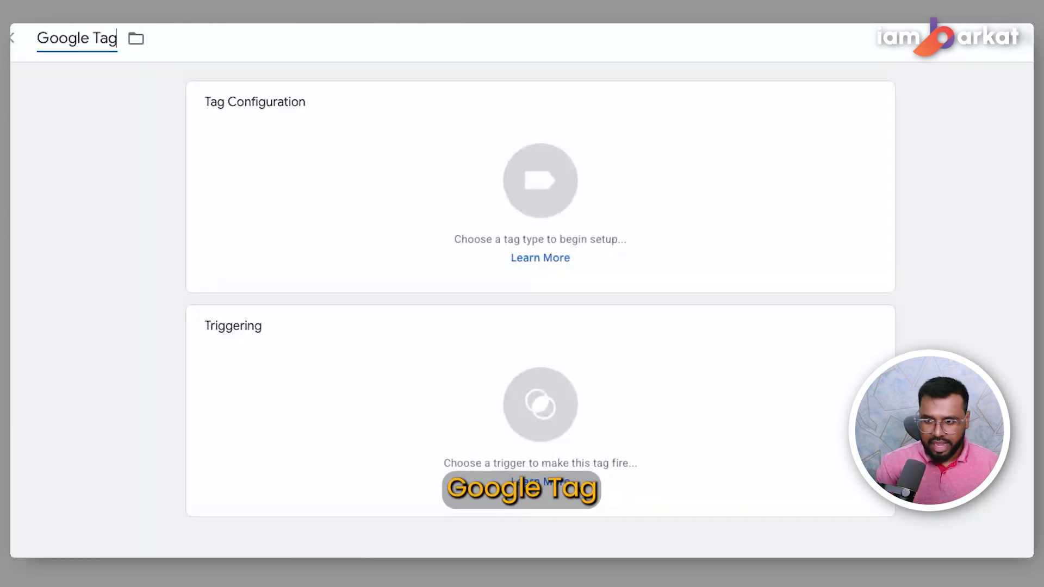
Set the tag type to Google Tag, paste the copied Google Ads tag ID as its Tag ID, and save the tag
{"action": "left_click", "coordinate": [397, 194]}
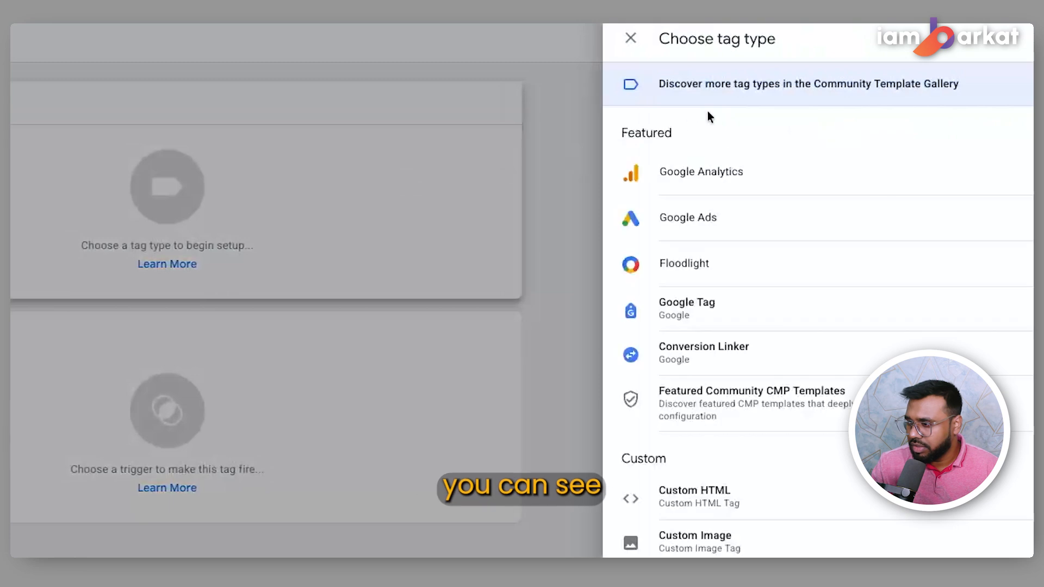
{"action": "left_click", "coordinate": [671, 321]}
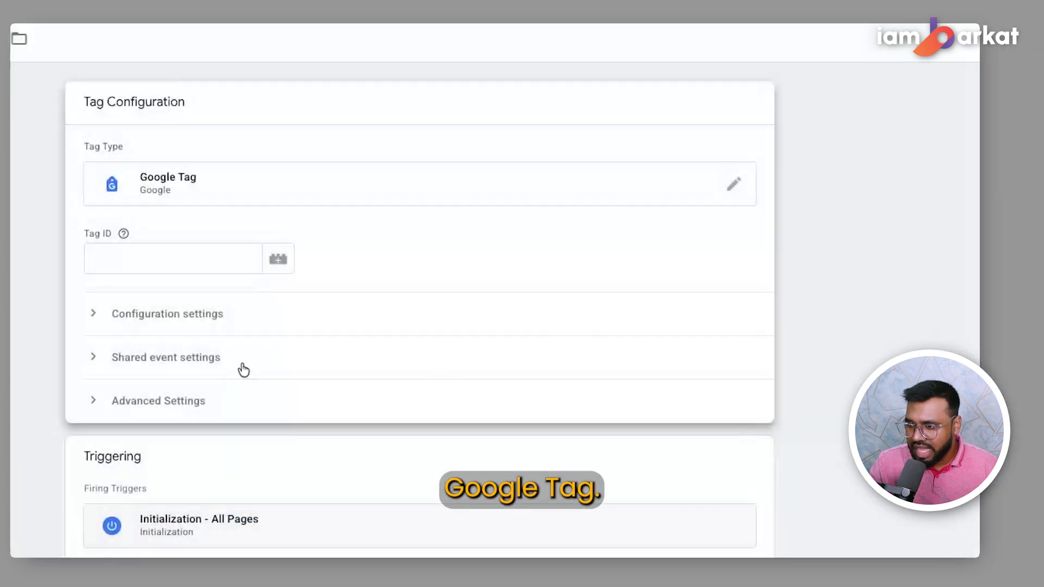
{"action": "key", "text": "ctrl+v"}
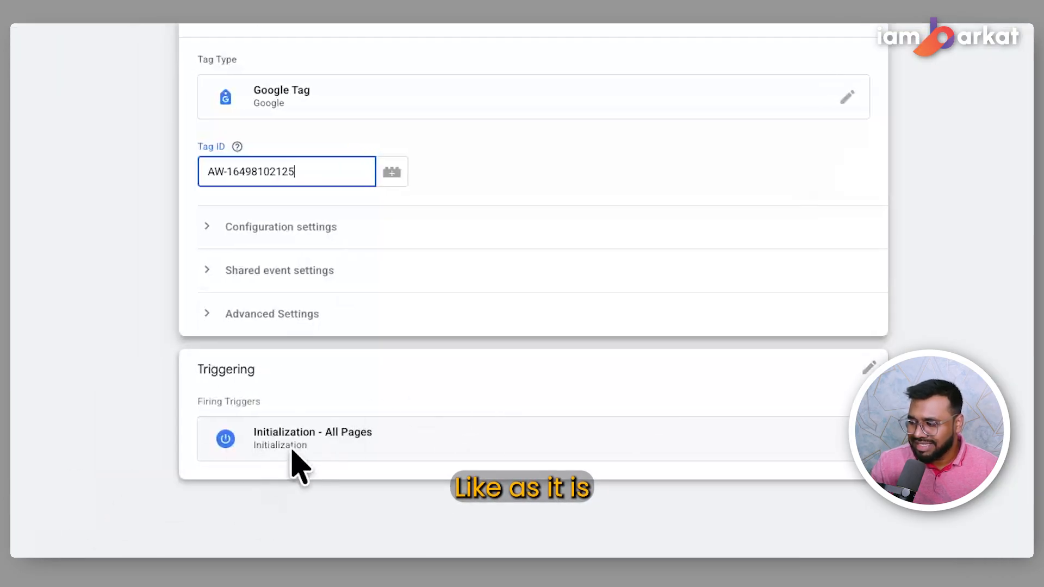
{"action": "left_click", "coordinate": [987, 24]}
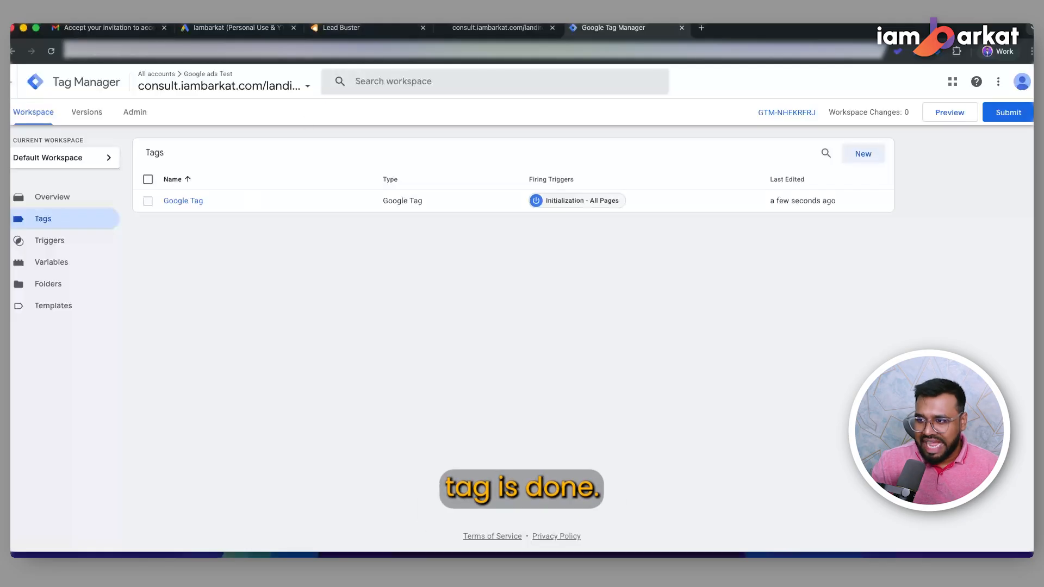
Switch to Google Ads, test the Google tag installation, and confirm the tag setup
{"action": "left_click", "coordinate": [243, 31]}
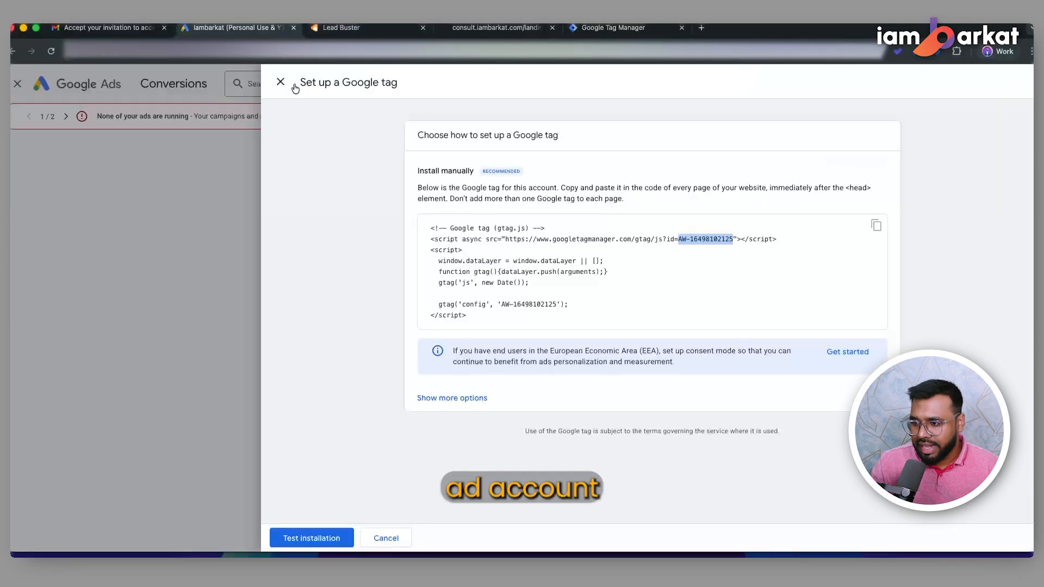
{"action": "left_click", "coordinate": [334, 537]}
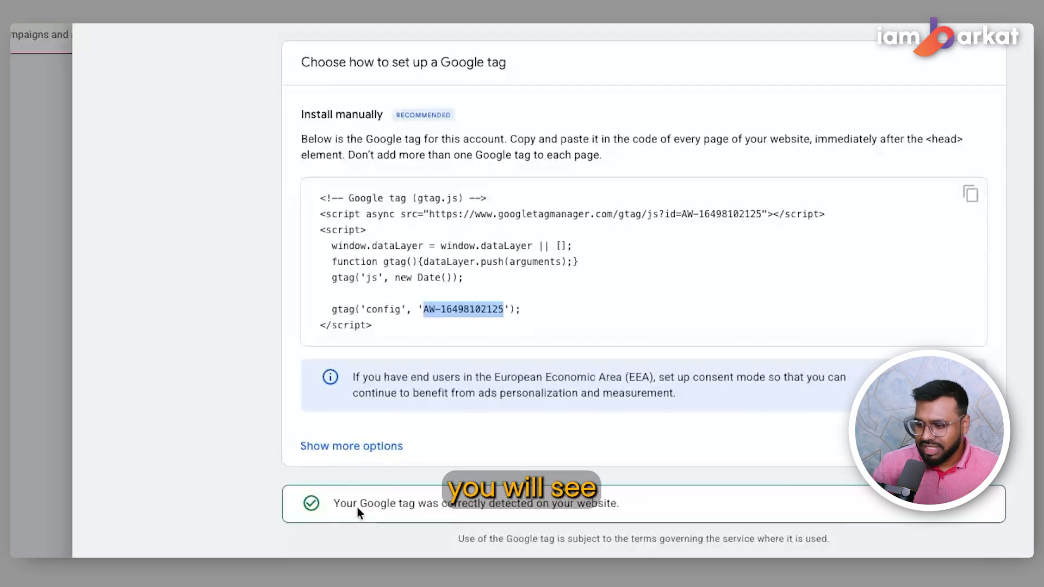
{"action": "left_click_drag", "start_coordinate": [334, 507], "coordinate": [530, 509]}
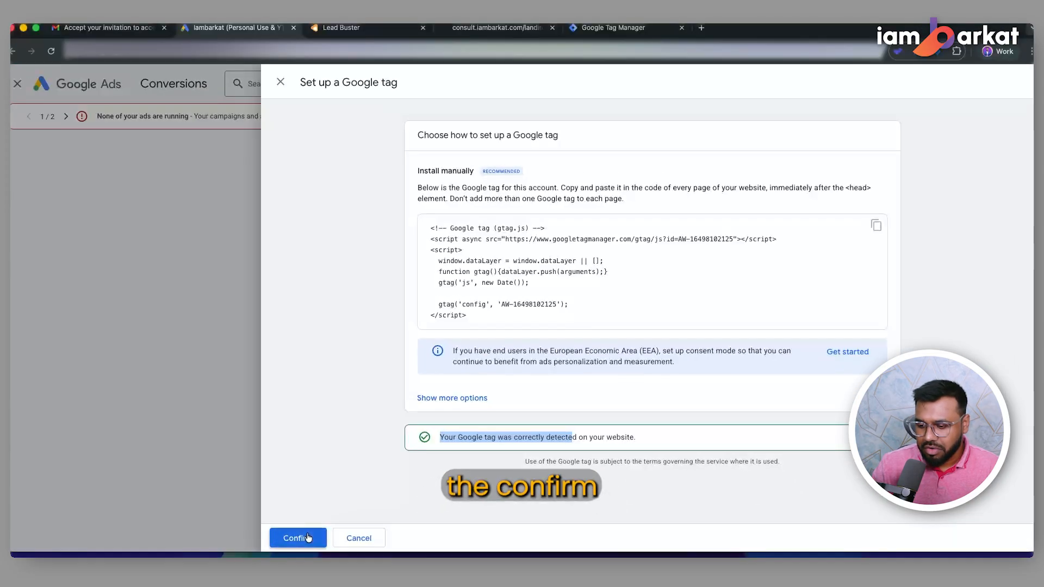
{"action": "left_click", "coordinate": [298, 538]}
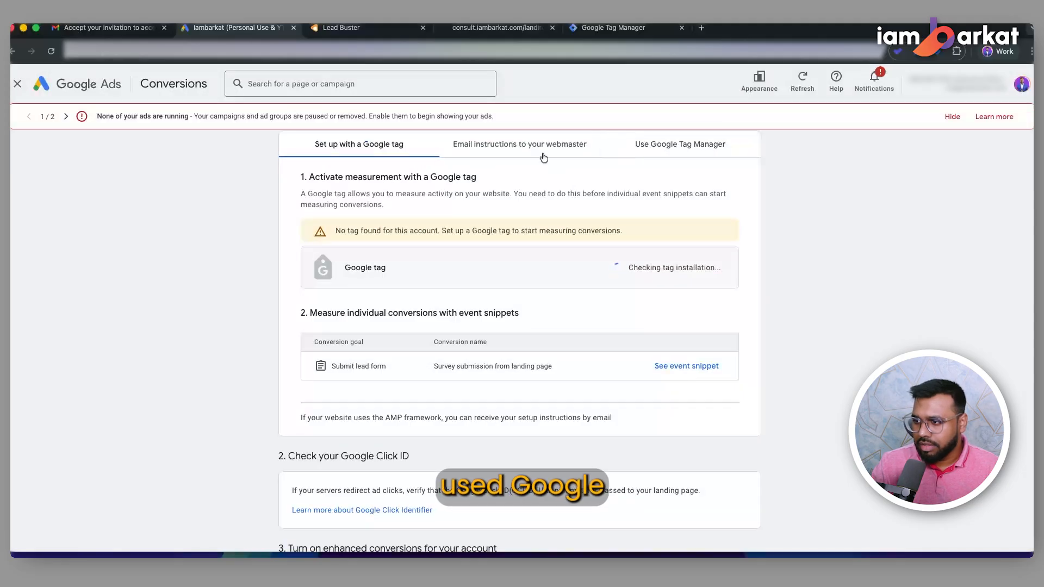
Open the Google Tag Manager setup instructions and examine the conversion ID and the conversion label of the survey submission conversion
{"action": "left_click", "coordinate": [681, 149]}
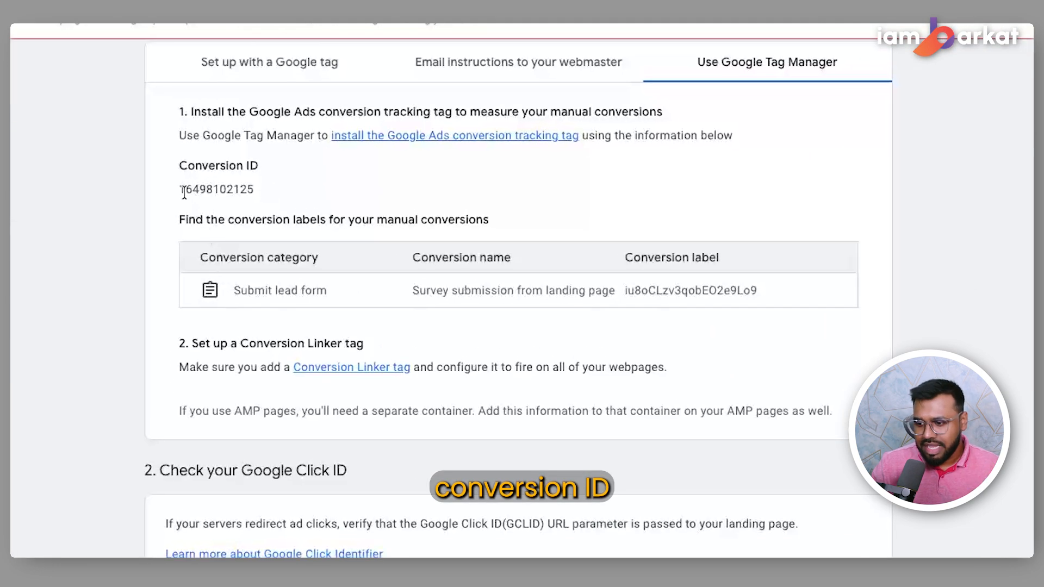
{"action": "scroll", "coordinate": [296, 412], "scroll_direction": "down", "scroll_amount": 2}
{"action": "scroll", "coordinate": [297, 412], "scroll_direction": "up", "scroll_amount": 5}
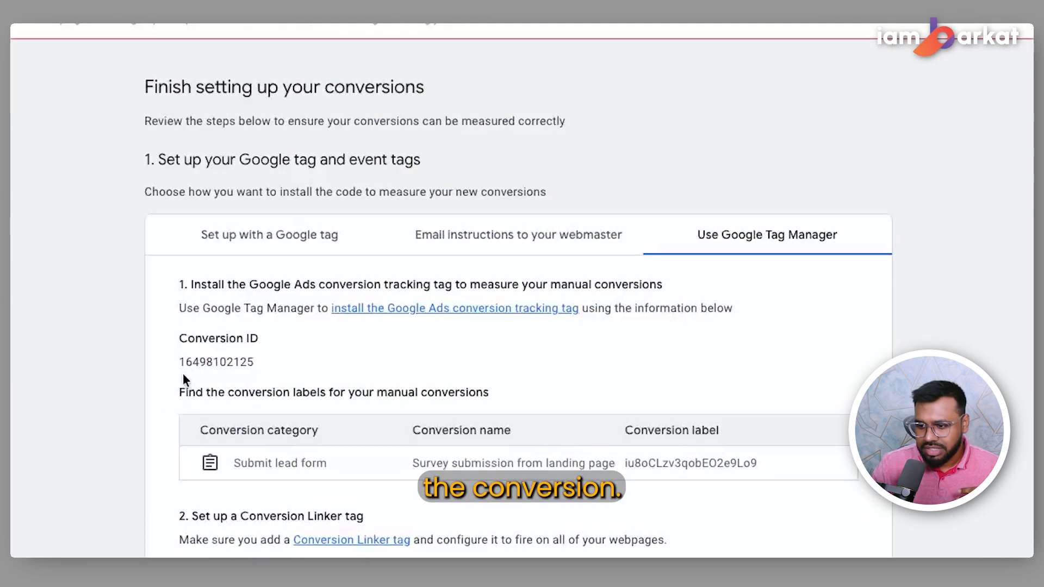
{"action": "left_click_drag", "start_coordinate": [179, 338], "coordinate": [275, 364]}
{"action": "left_click", "coordinate": [276, 360]}
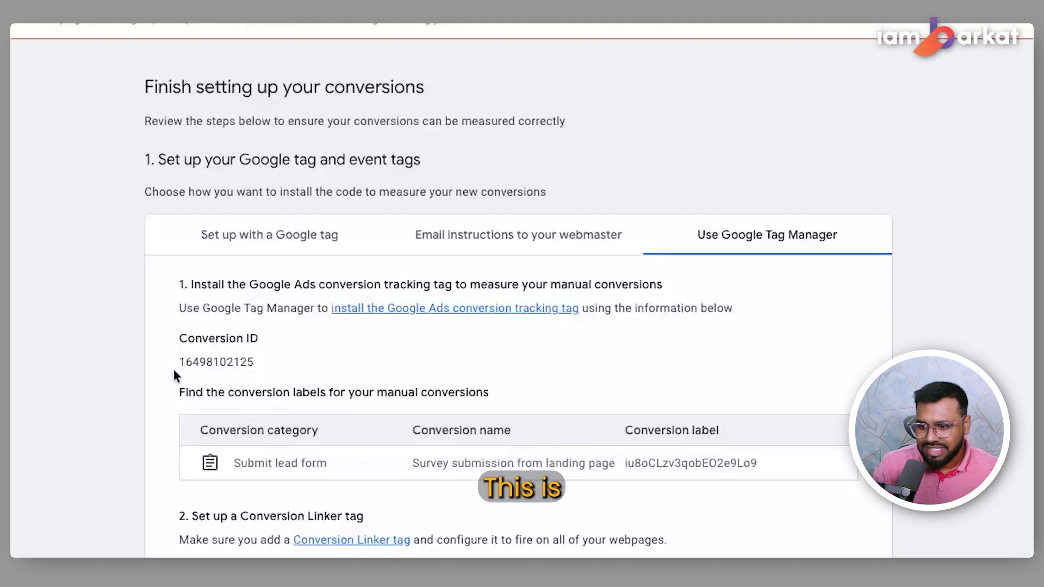
{"action": "left_click_drag", "start_coordinate": [175, 364], "coordinate": [251, 362]}
{"action": "left_click_drag", "start_coordinate": [624, 463], "coordinate": [757, 463]}
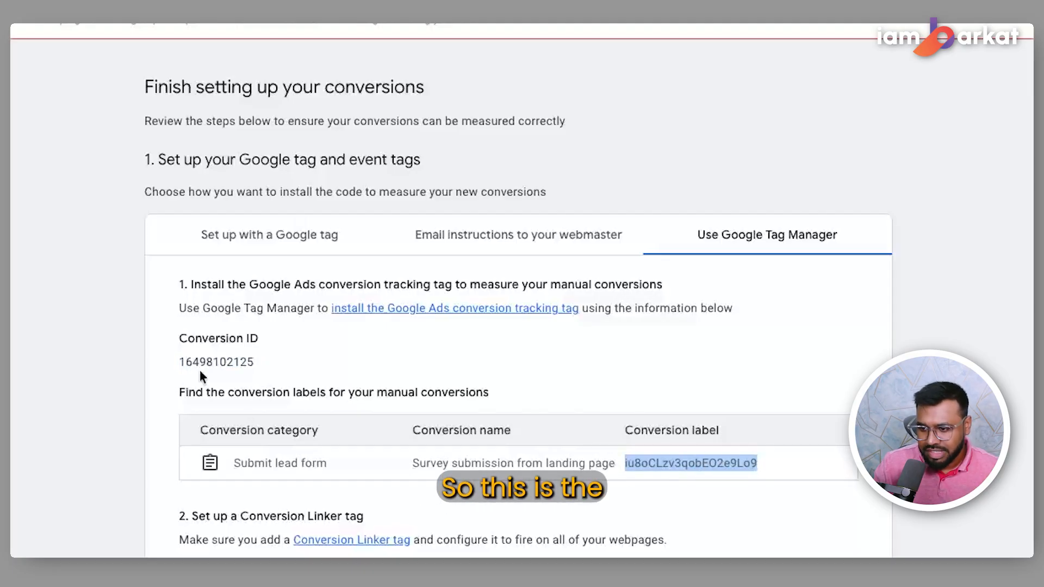
{"action": "left_click", "coordinate": [217, 370]}
{"action": "left_click_drag", "start_coordinate": [641, 463], "coordinate": [754, 474]}
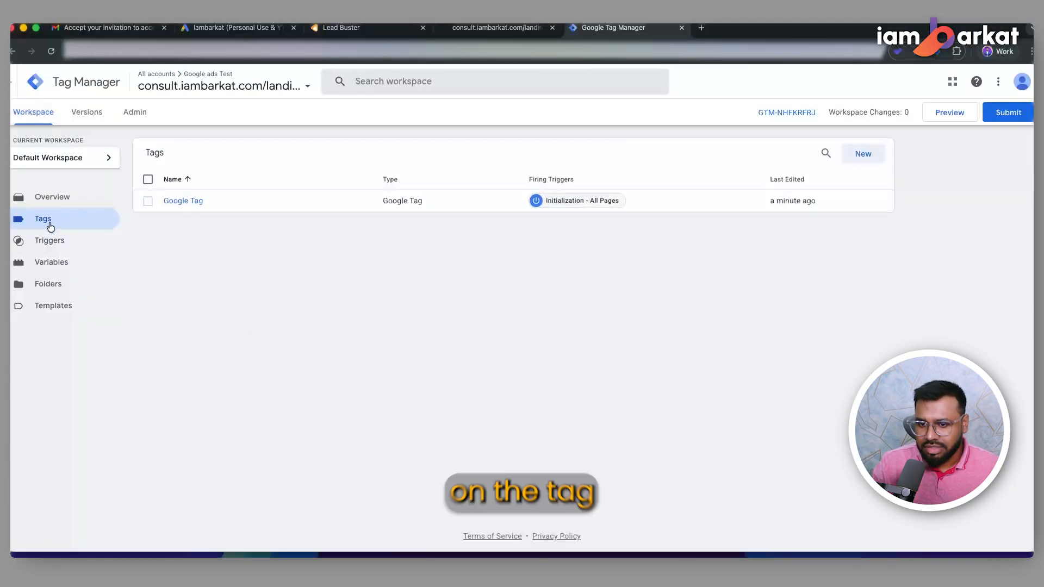
Create another tag in Tag Manager and name it "Survey submission from landing page", copied from the conversion name in Google Ads
{"action": "left_click", "coordinate": [947, 120]}
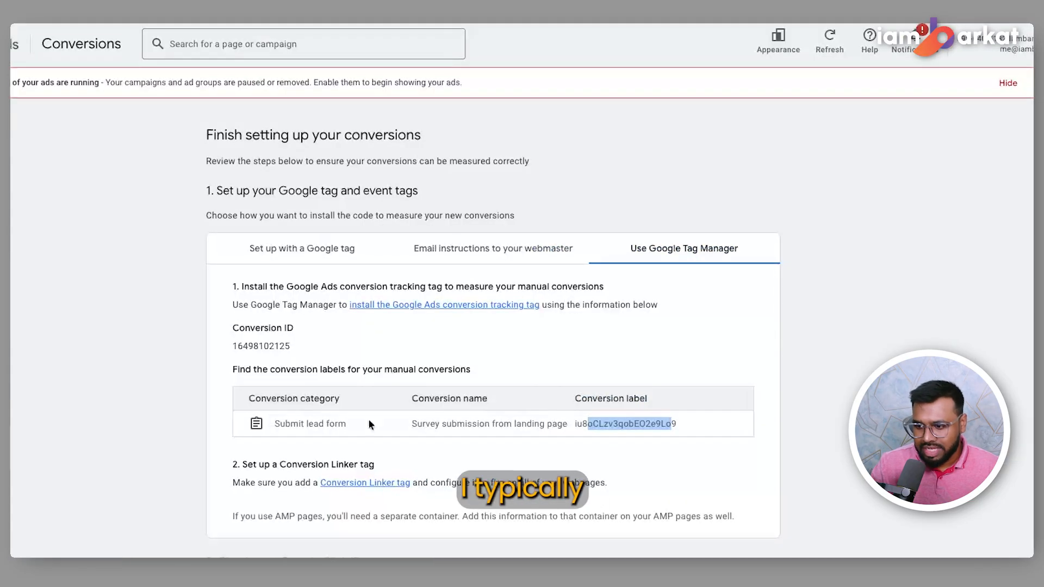
{"action": "left_click", "coordinate": [413, 424]}
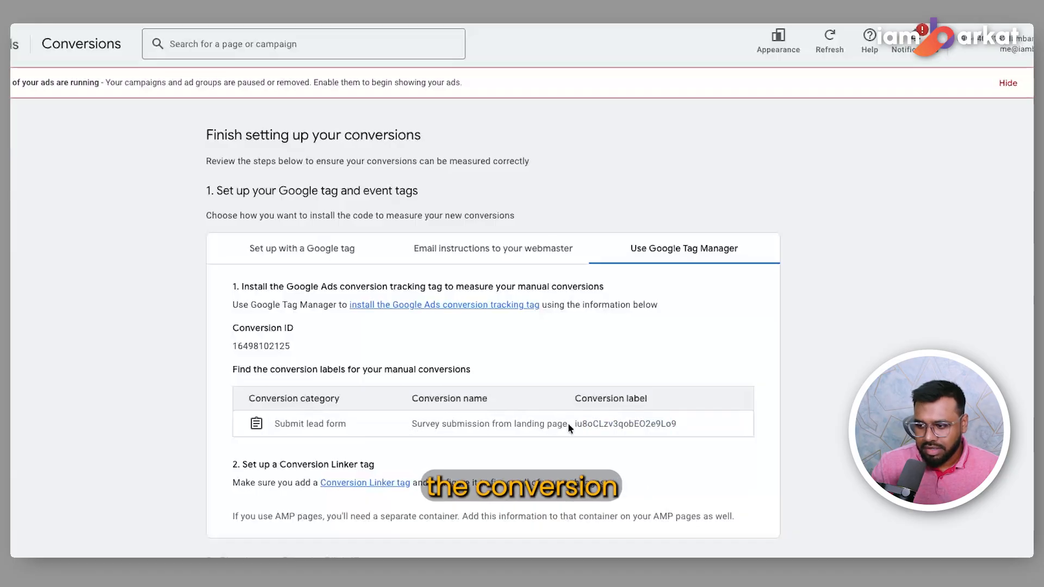
{"action": "left_click_drag", "start_coordinate": [567, 423], "coordinate": [403, 422]}
{"action": "key", "text": "ctrl+c"}
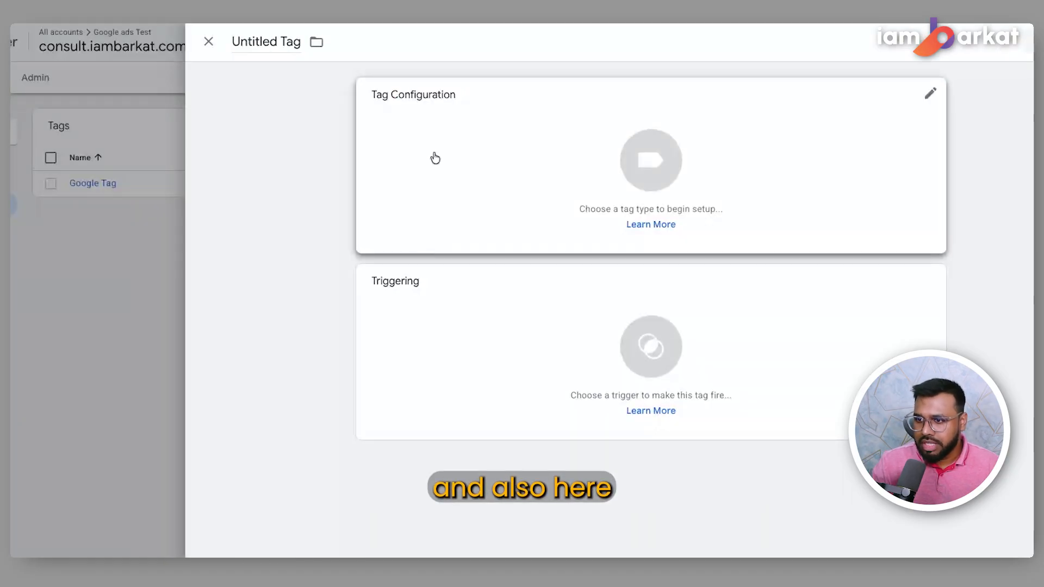
{"action": "left_click", "coordinate": [285, 39]}
{"action": "key", "text": "ctrl+v"}
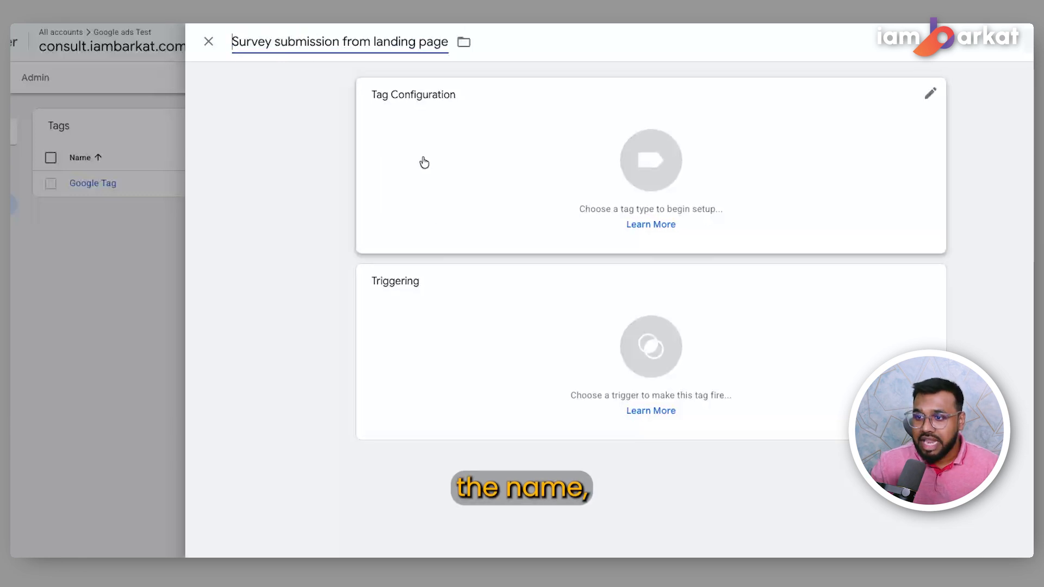
Set the new tag's type to Google Ads Conversion Tracking
{"action": "left_click", "coordinate": [620, 183]}
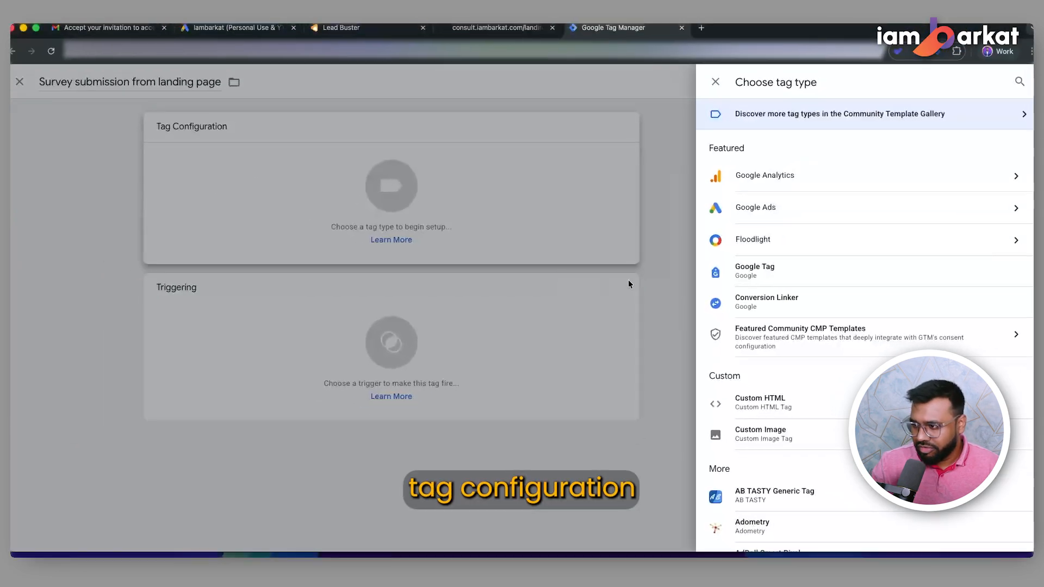
{"action": "left_click", "coordinate": [803, 202]}
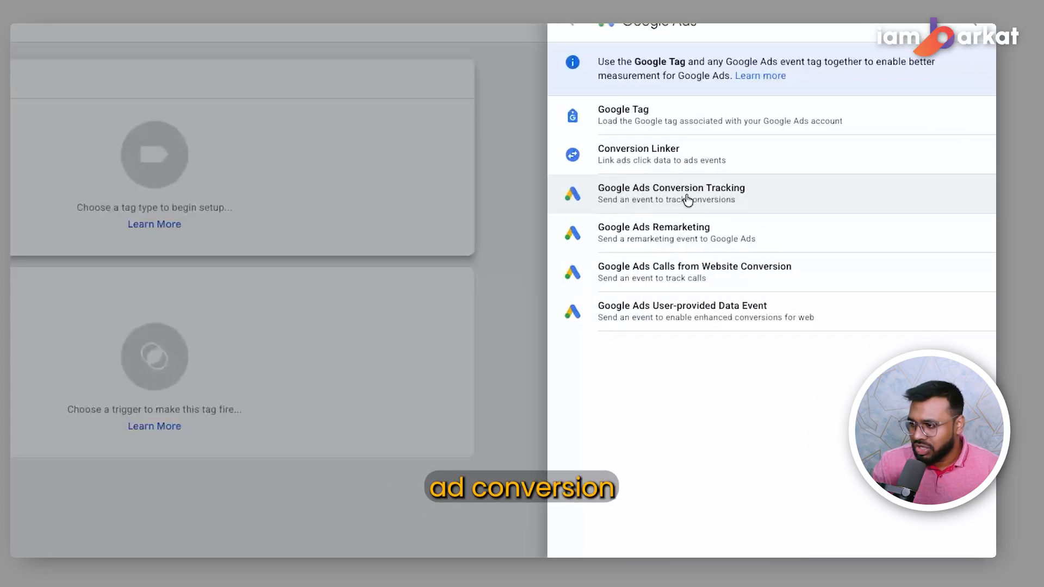
{"action": "left_click", "coordinate": [661, 200]}
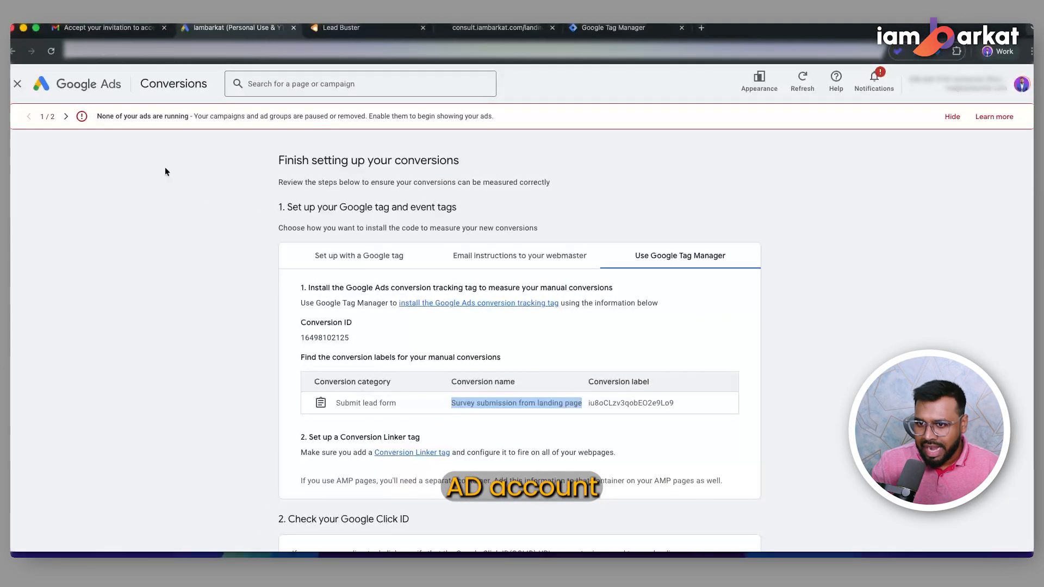
Copy the conversion ID from Google Ads into the conversion tracking tag's Conversion ID
{"action": "left_click_drag", "start_coordinate": [300, 338], "coordinate": [354, 343]}
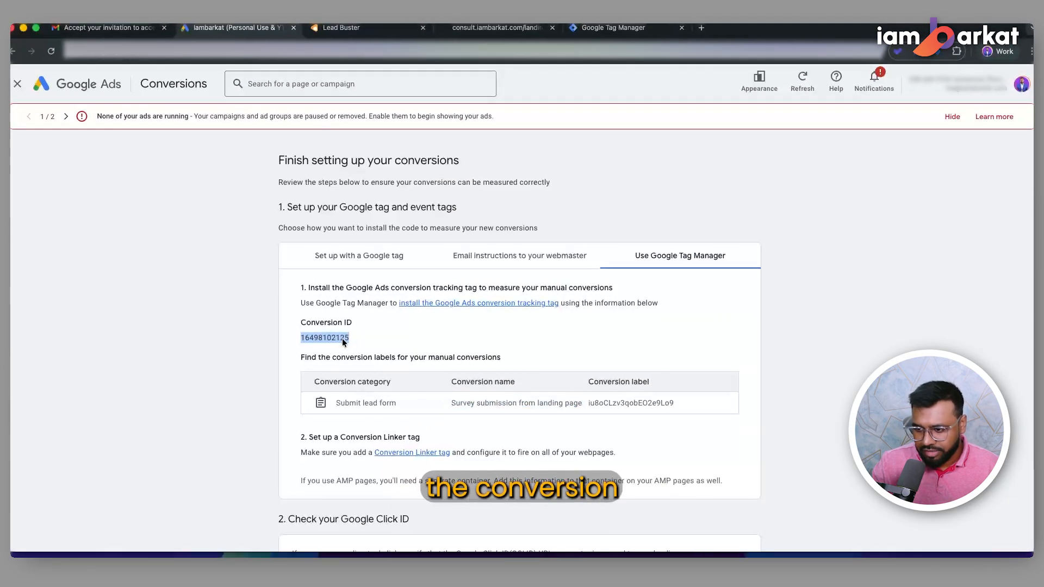
{"action": "right_click", "coordinate": [342, 340]}
{"action": "left_click", "coordinate": [369, 361]}
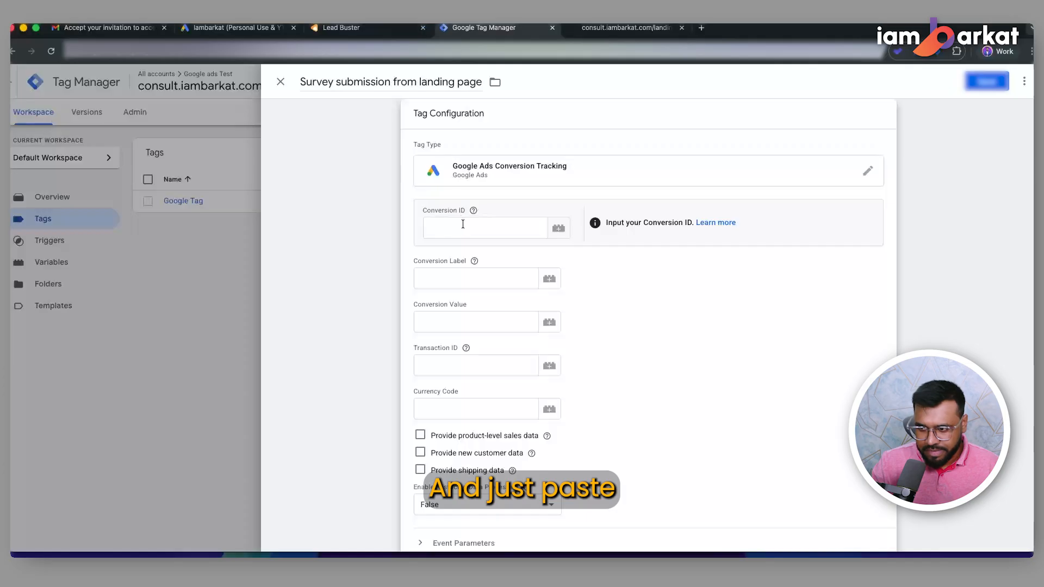
{"action": "key", "text": "super+v"}
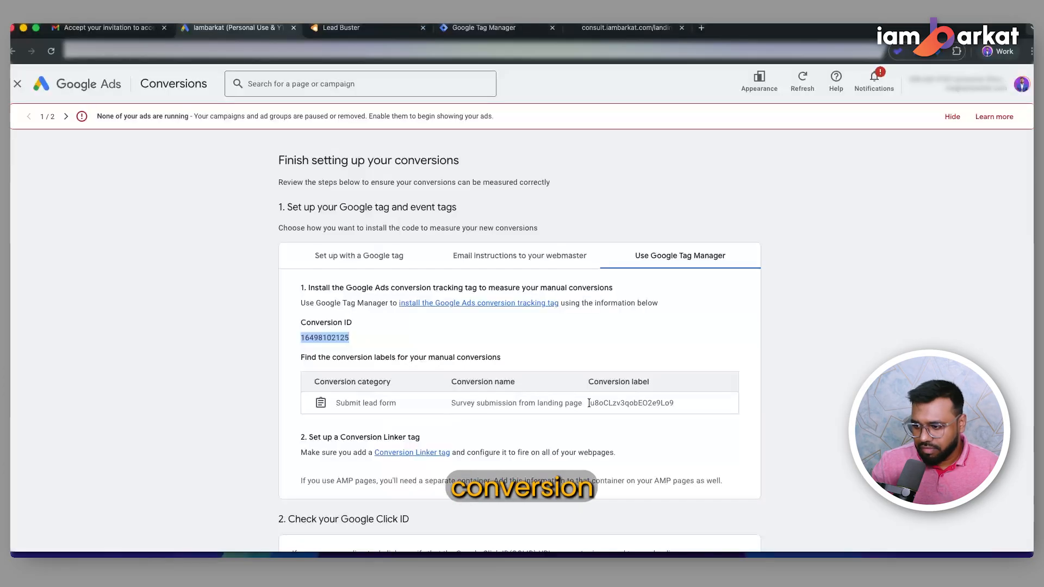
Copy the survey submission conversion label from Google Ads into the tag's Conversion Label
{"action": "left_click_drag", "start_coordinate": [589, 403], "coordinate": [650, 403]}
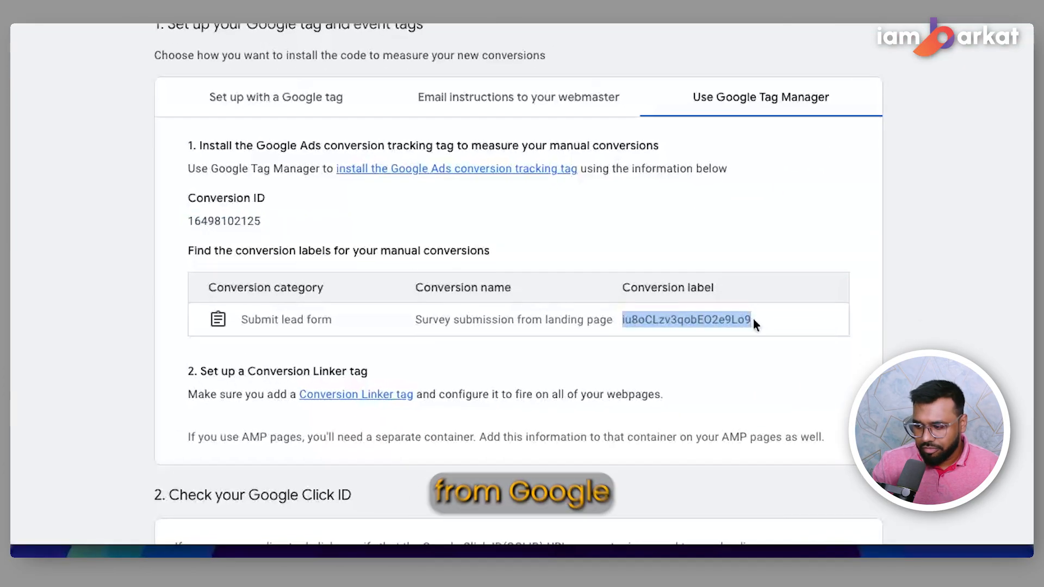
{"action": "right_click", "coordinate": [699, 317]}
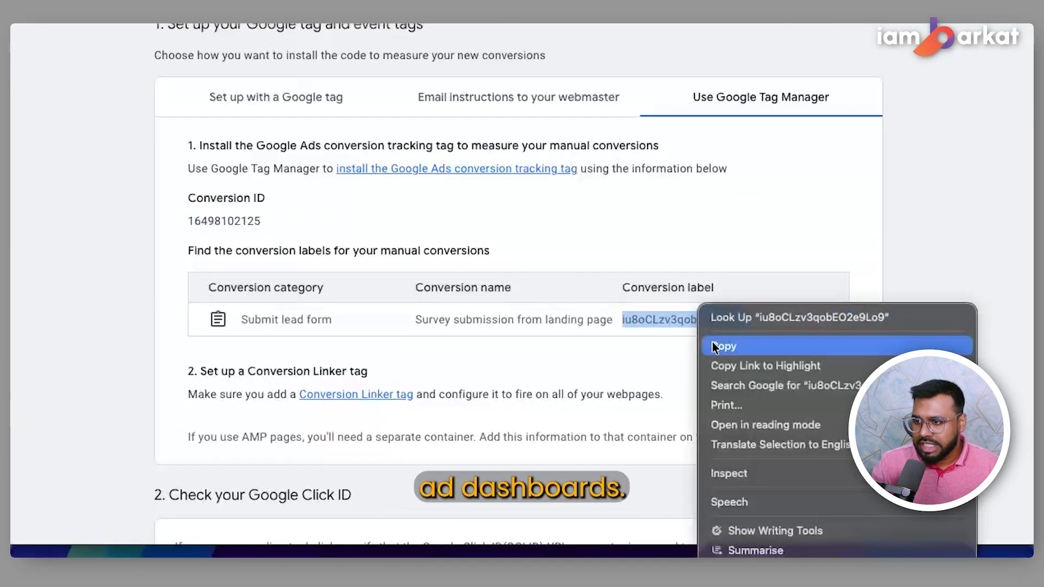
{"action": "left_click", "coordinate": [712, 342]}
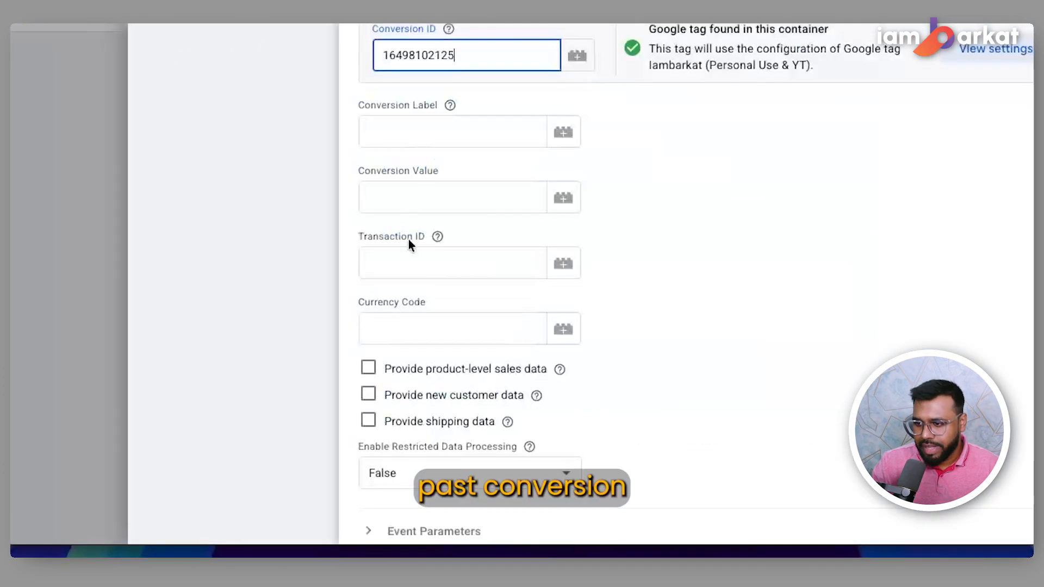
{"action": "left_click", "coordinate": [429, 125]}
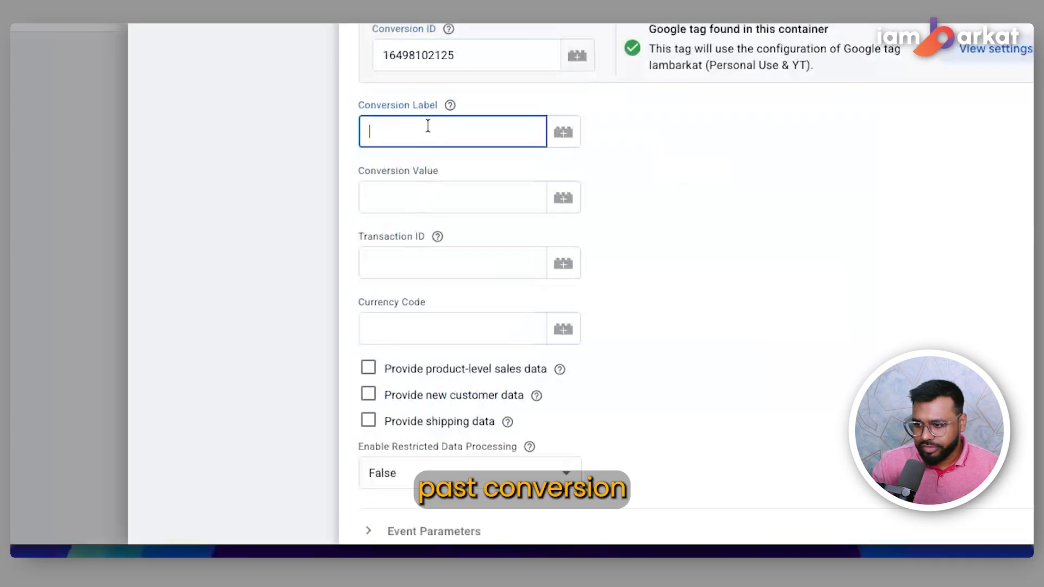
{"action": "key", "text": "ctrl+v"}
Create a new trigger for the conversion tracking tag and name it "Thank you Page visit"
{"action": "scroll", "coordinate": [441, 214], "scroll_direction": "down", "scroll_amount": 6}
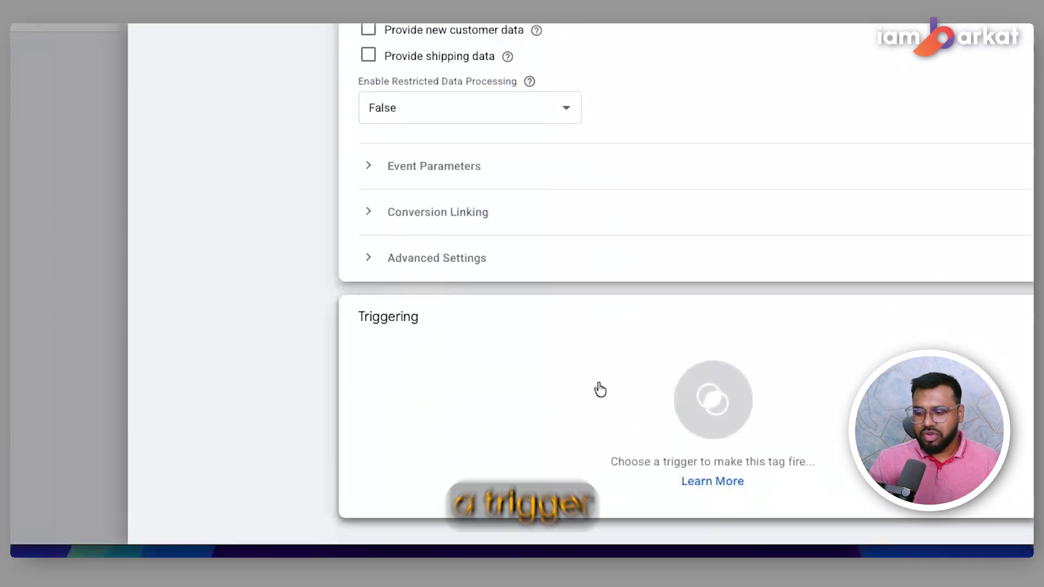
{"action": "left_click", "coordinate": [596, 389]}
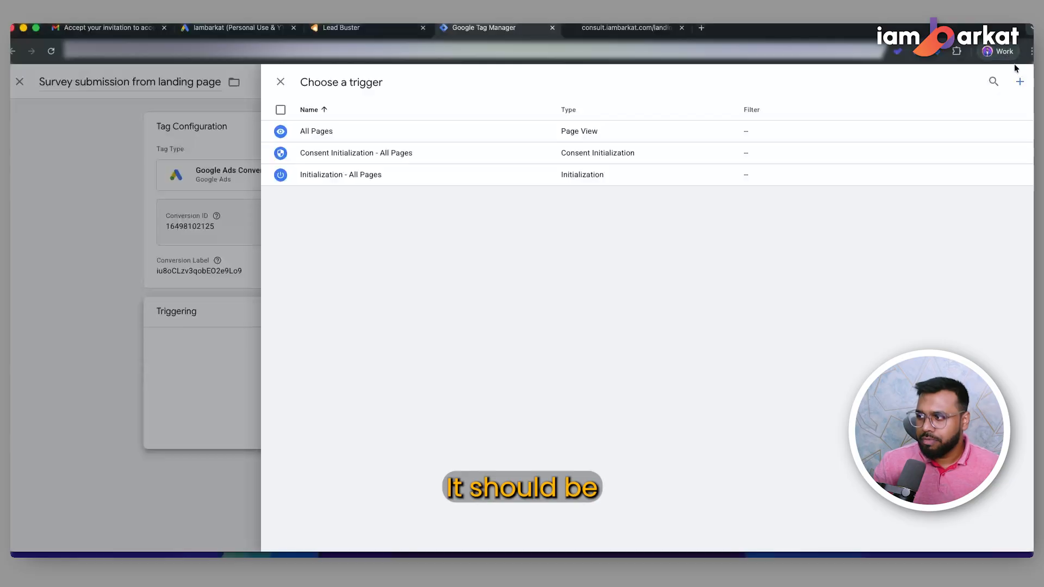
{"action": "left_click", "coordinate": [1020, 82]}
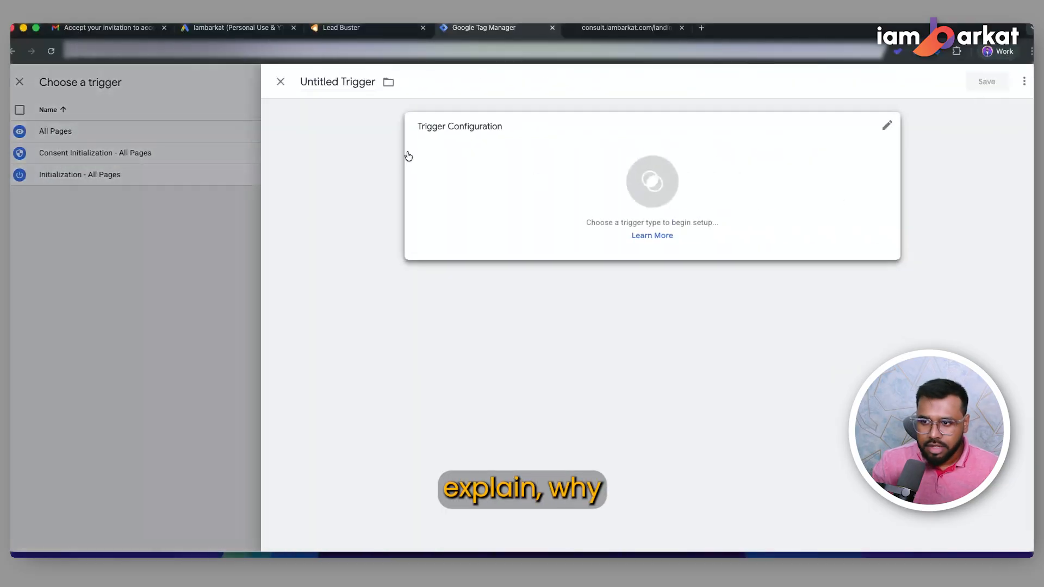
{"action": "left_click", "coordinate": [345, 84]}
{"action": "key", "text": "super+a"}
{"action": "key", "text": "BackSpace"}
{"action": "type", "text": "Thank you Page visit"}
Configure the trigger as a Page View firing on Some Page Views, with Page Path as the condition variable
{"action": "left_click", "coordinate": [611, 159]}
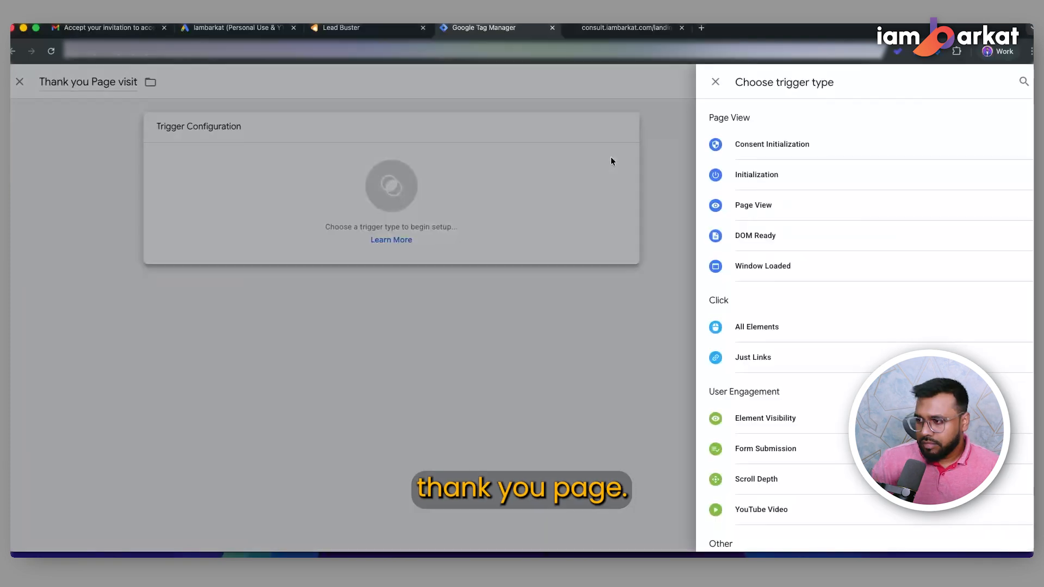
{"action": "left_click", "coordinate": [759, 205]}
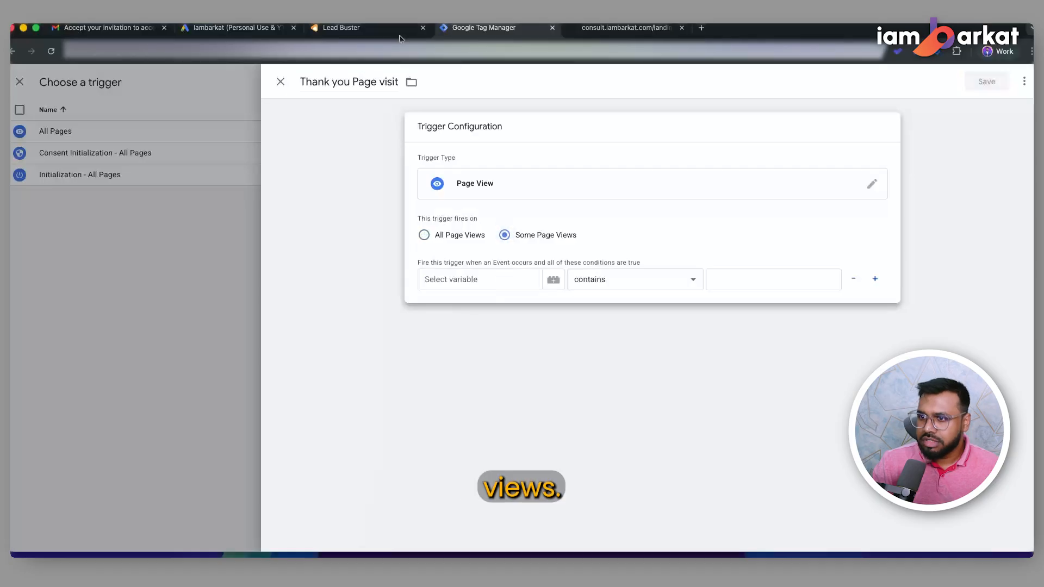
{"action": "left_click", "coordinate": [505, 277]}
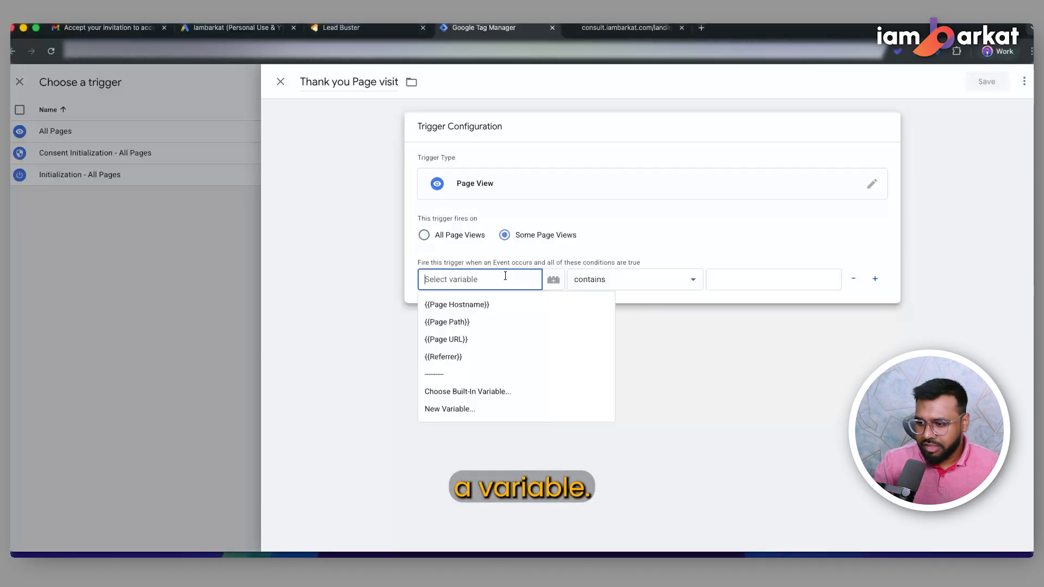
{"action": "left_click", "coordinate": [460, 325]}
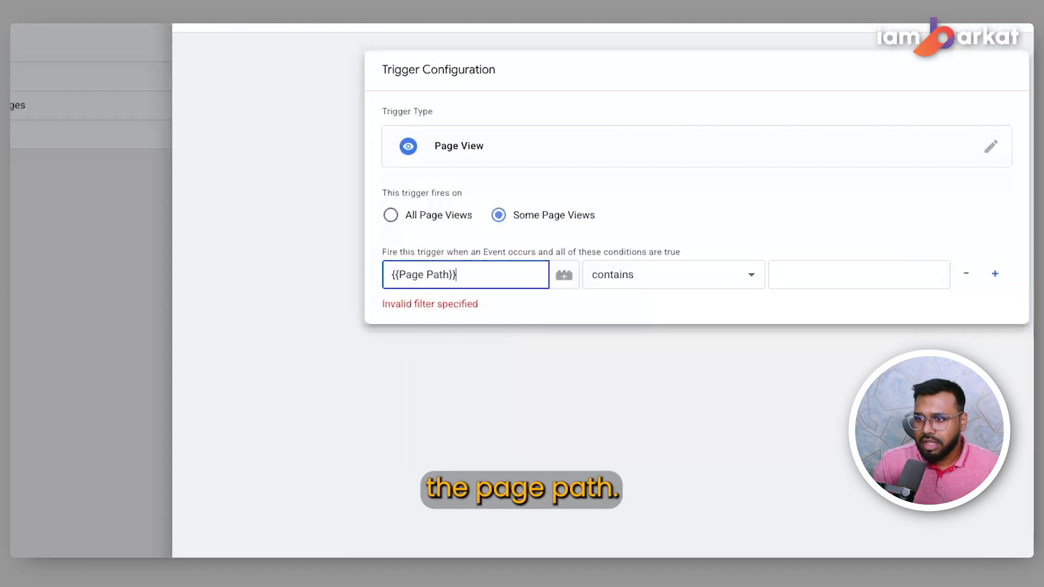
Complete the Page Path condition with the path thank-you-page-test, copied from the funnel's Thank you Page step in Lead Buster
{"action": "left_click", "coordinate": [616, 279]}
{"action": "left_click", "coordinate": [608, 268]}
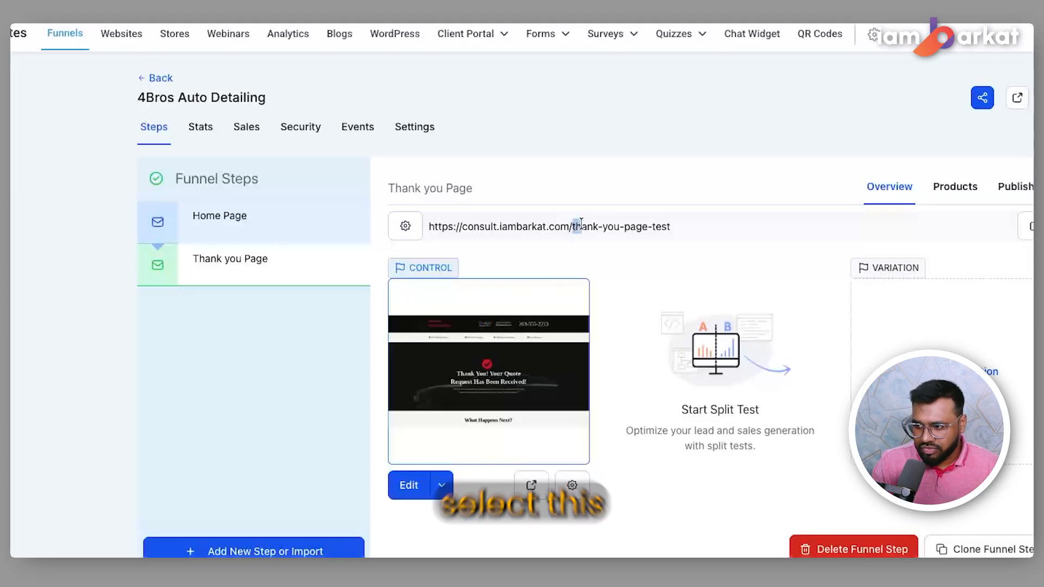
{"action": "left_click_drag", "start_coordinate": [720, 228], "coordinate": [569, 228]}
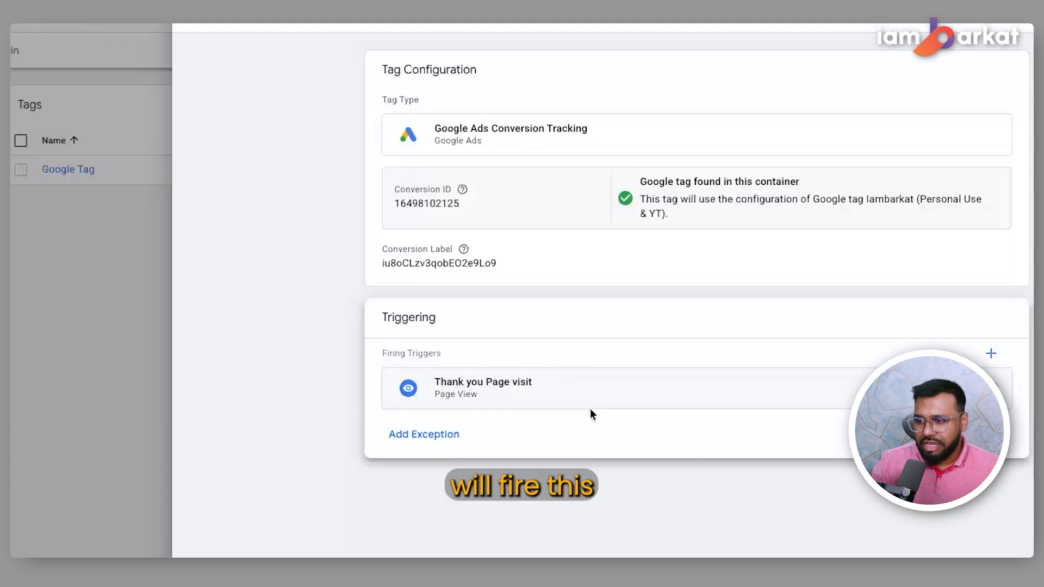
Name the tag "Survey submission from landing page" using the conversion name copied from Google Ads, and save it
{"action": "mouse_move", "coordinate": [460, 191]}
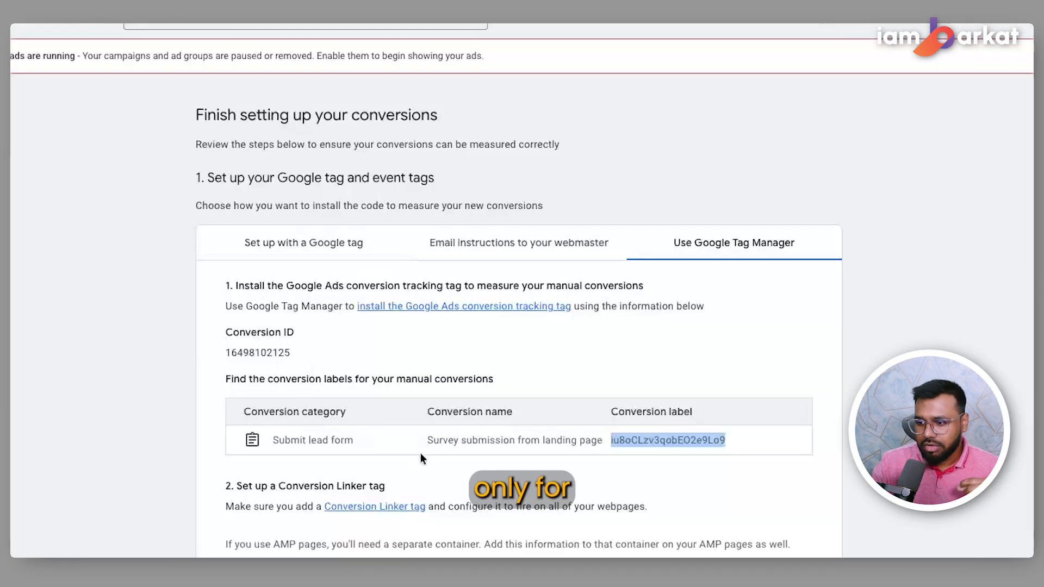
{"action": "left_click_drag", "start_coordinate": [428, 446], "coordinate": [525, 460]}
{"action": "left_click", "coordinate": [534, 455]}
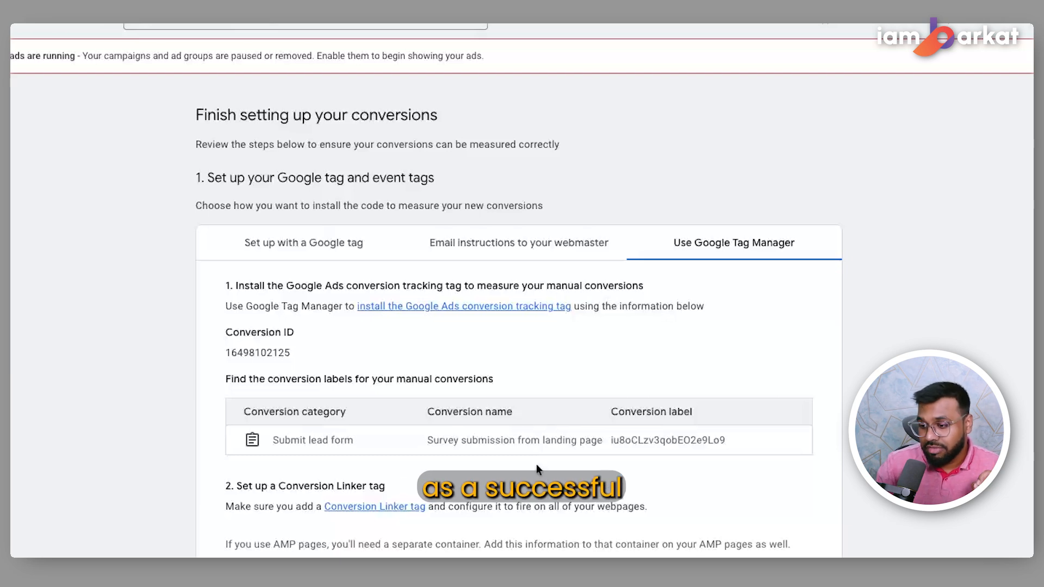
{"action": "left_click_drag", "start_coordinate": [428, 443], "coordinate": [579, 456]}
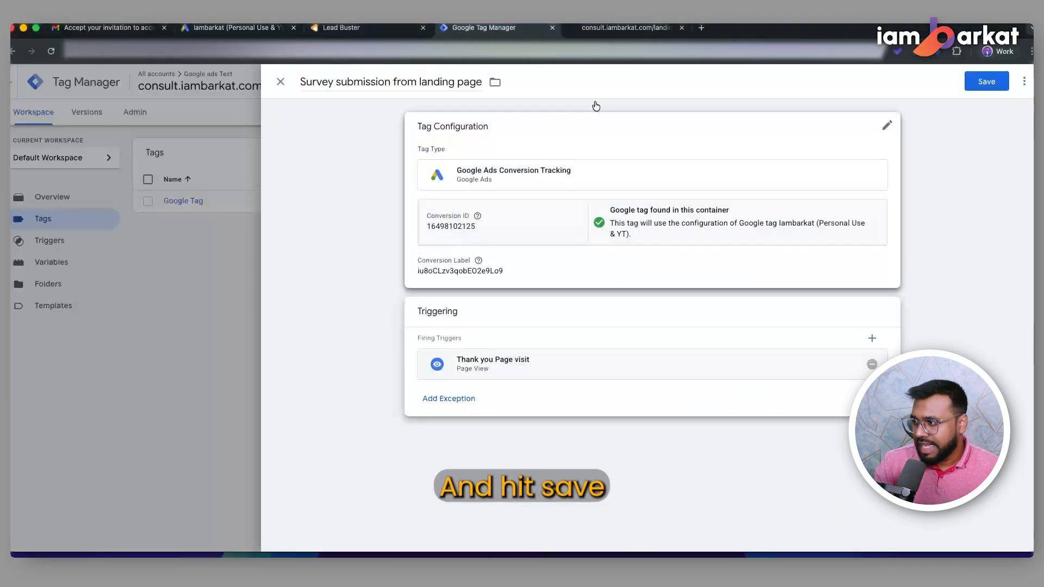
{"action": "left_click", "coordinate": [986, 82]}
Return to Google Ads and agree to and finish the conversion setup with enhanced conversions turned on
{"action": "key", "text": "ctrl+Tab"}
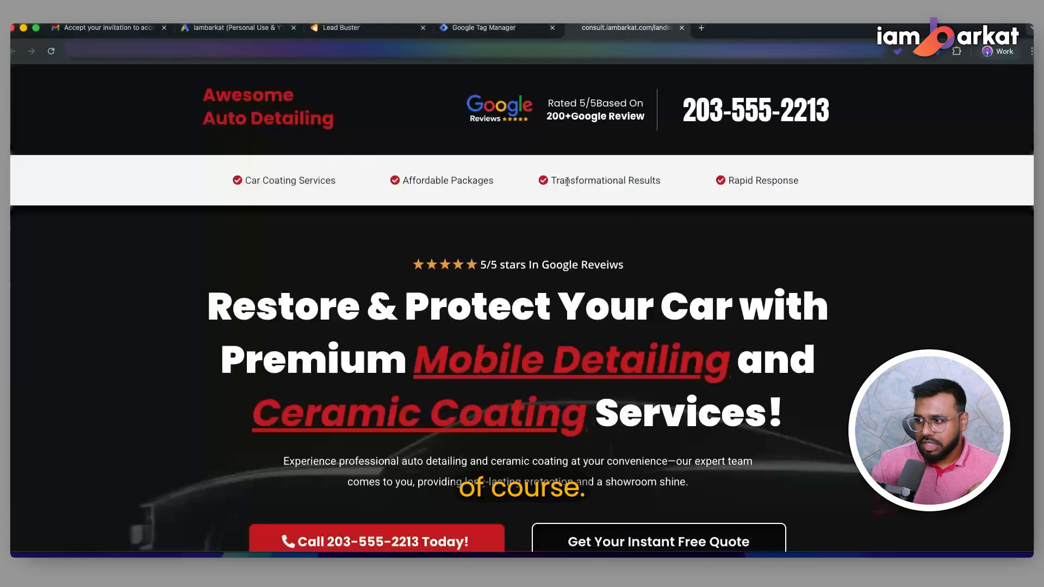
{"action": "scroll", "coordinate": [567, 182], "scroll_direction": "down", "scroll_amount": 5}
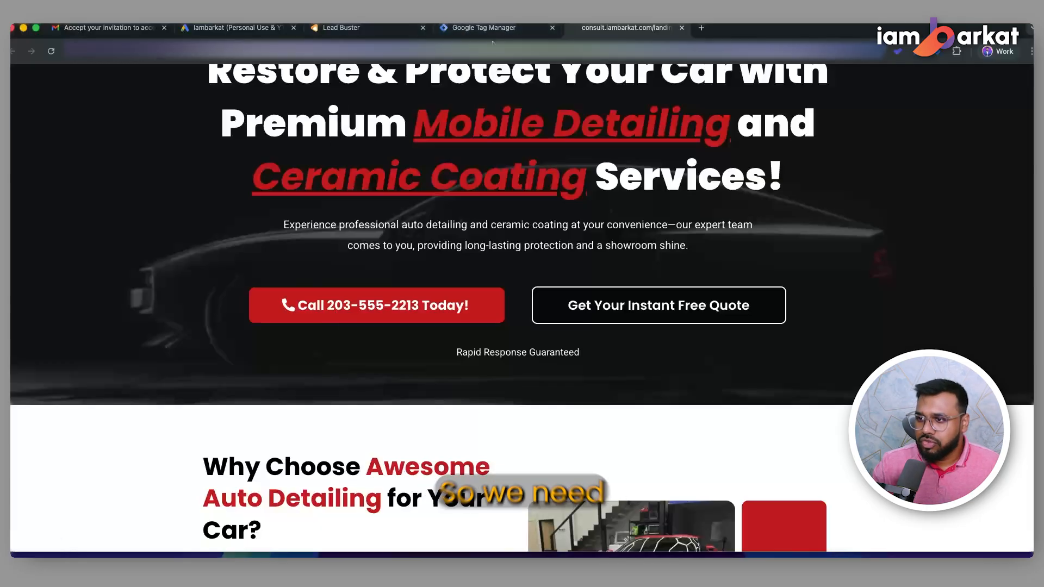
{"action": "left_click", "coordinate": [481, 28]}
{"action": "left_click", "coordinate": [265, 28]}
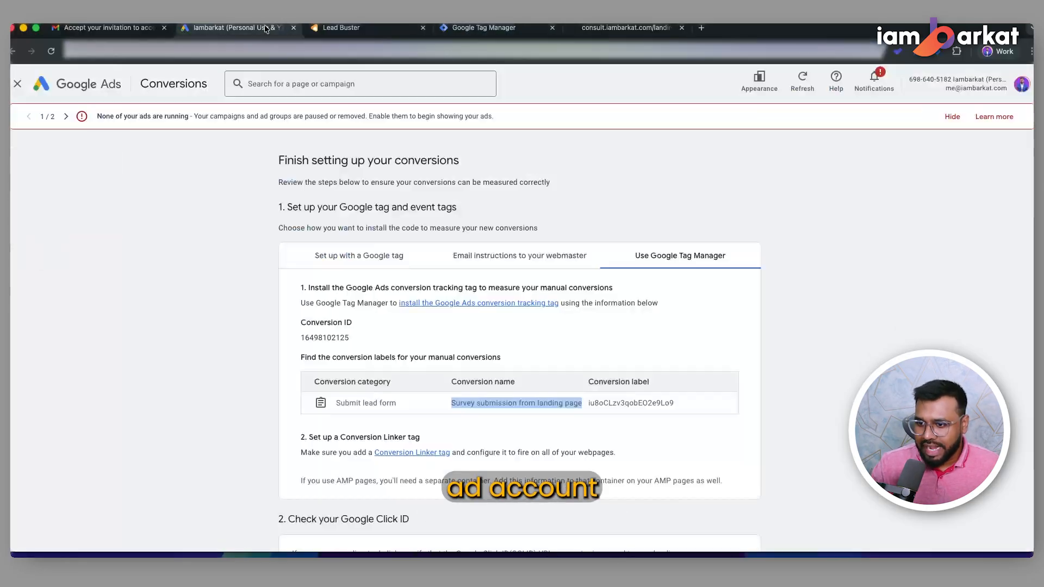
{"action": "scroll", "coordinate": [565, 361], "scroll_direction": "down", "scroll_amount": 5}
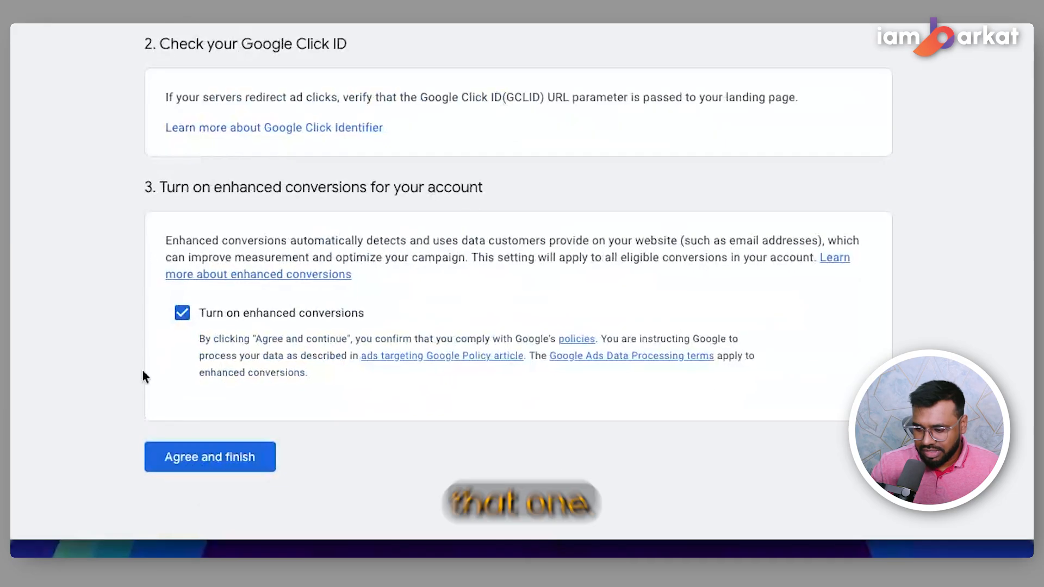
{"action": "left_click", "coordinate": [185, 462]}
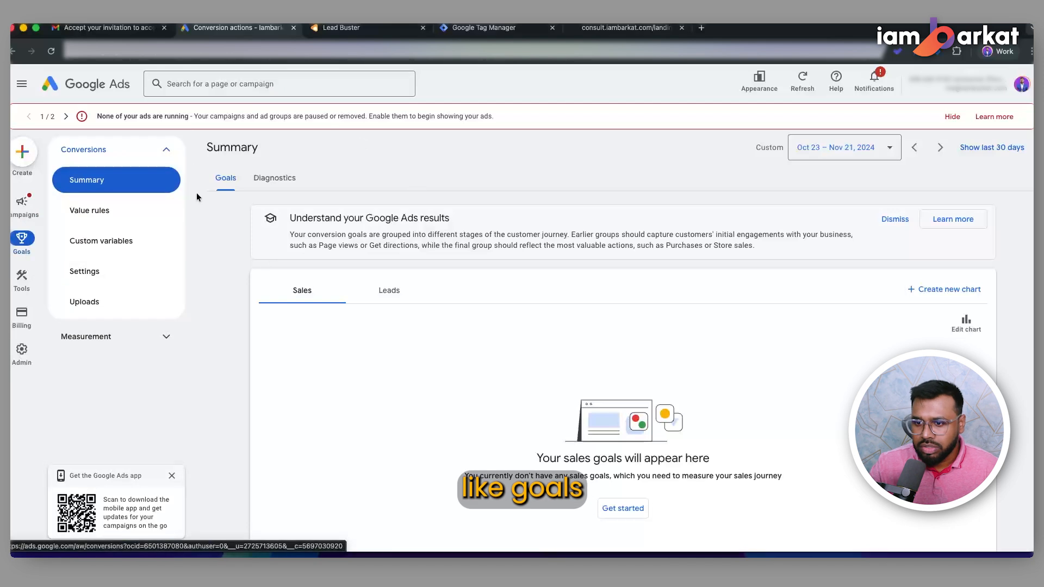
Create a conversion action in the Phone call lead category with Calls from website visits as its source
{"action": "scroll", "coordinate": [657, 255], "scroll_direction": "down", "scroll_amount": 3}
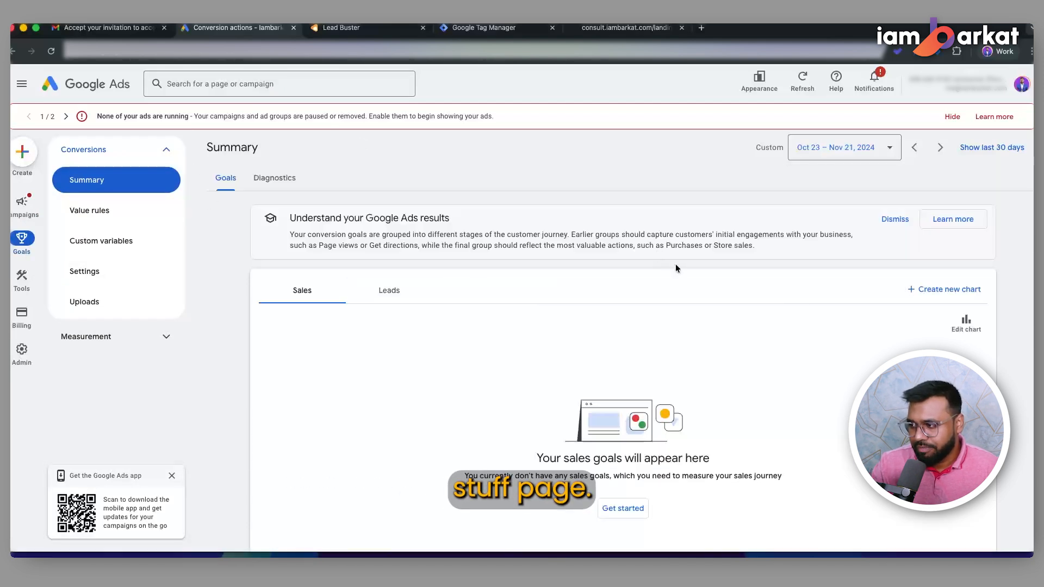
{"action": "scroll", "coordinate": [844, 329], "scroll_direction": "down", "scroll_amount": 5}
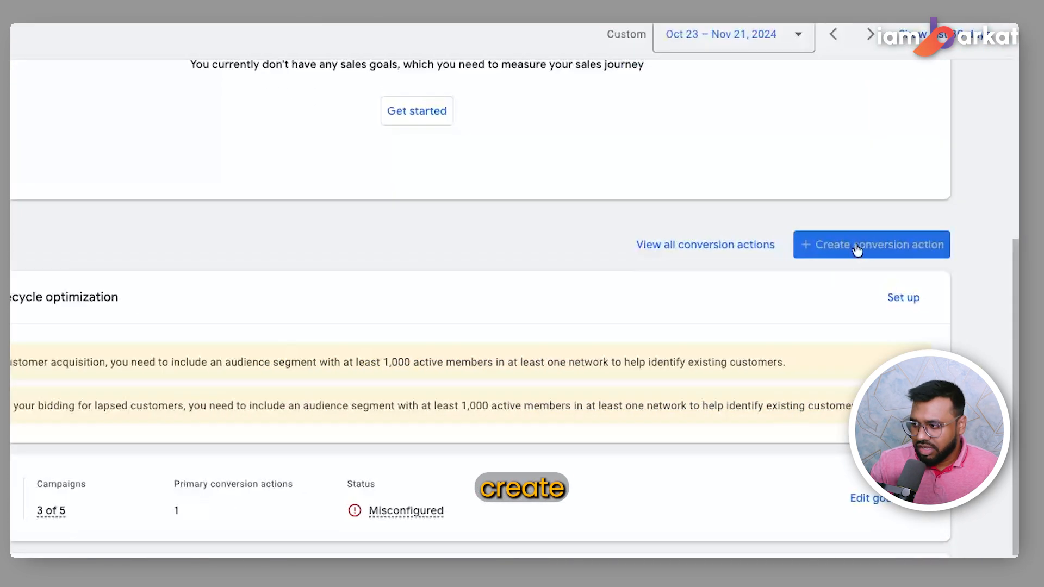
{"action": "left_click", "coordinate": [857, 250]}
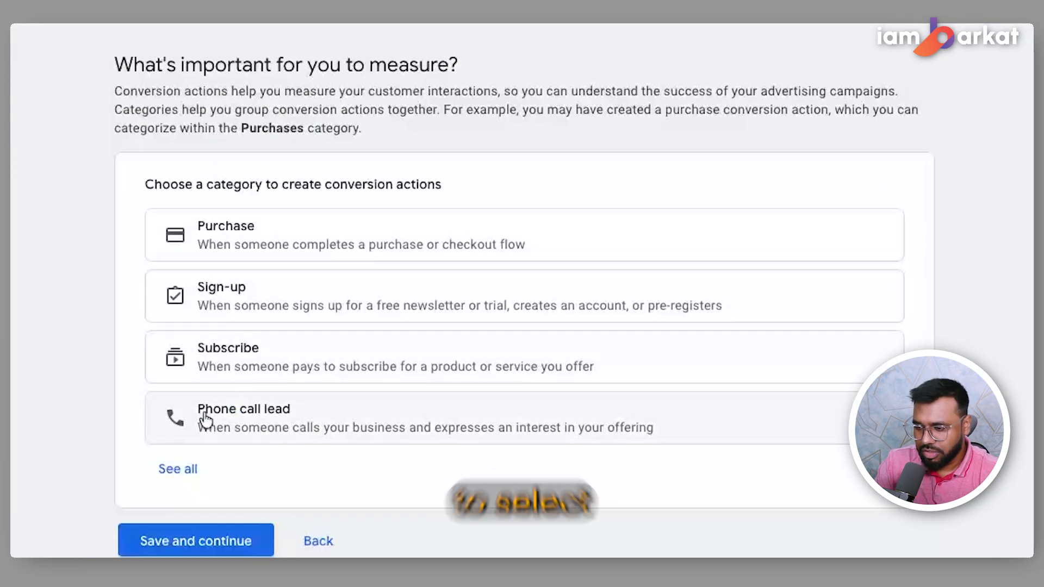
{"action": "left_click", "coordinate": [251, 419]}
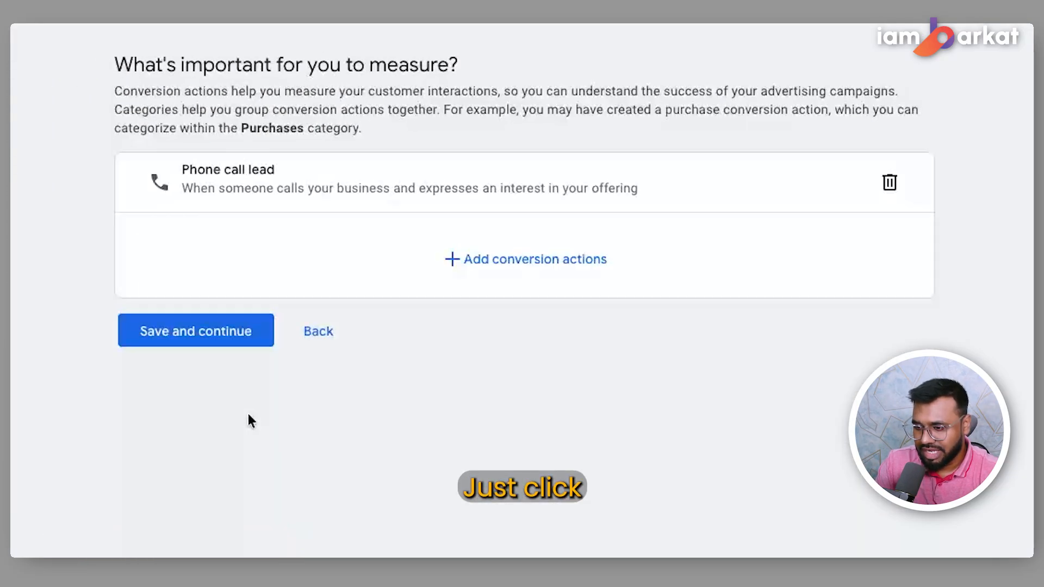
{"action": "left_click", "coordinate": [482, 272]}
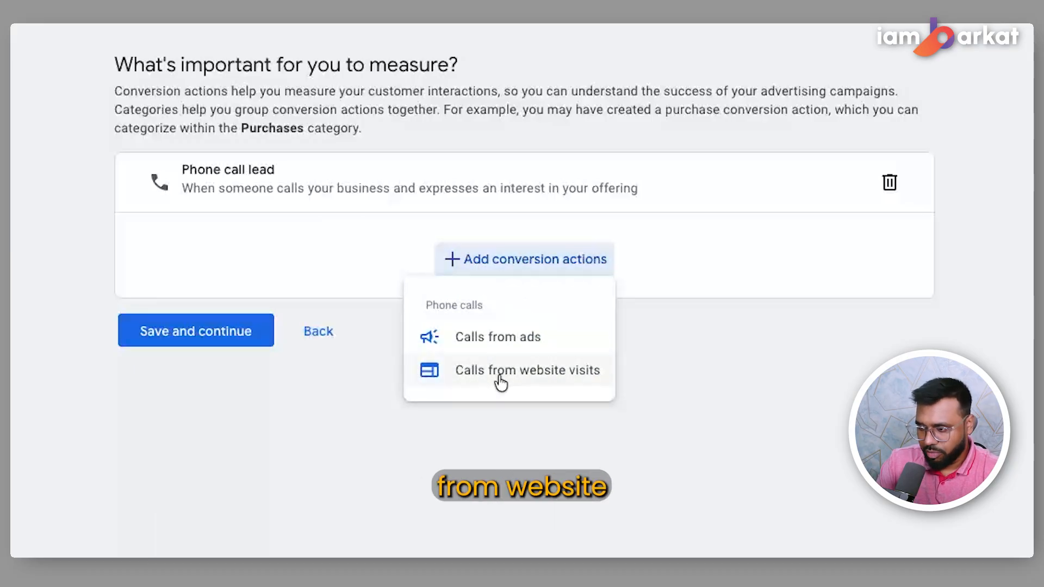
{"action": "left_click", "coordinate": [500, 375]}
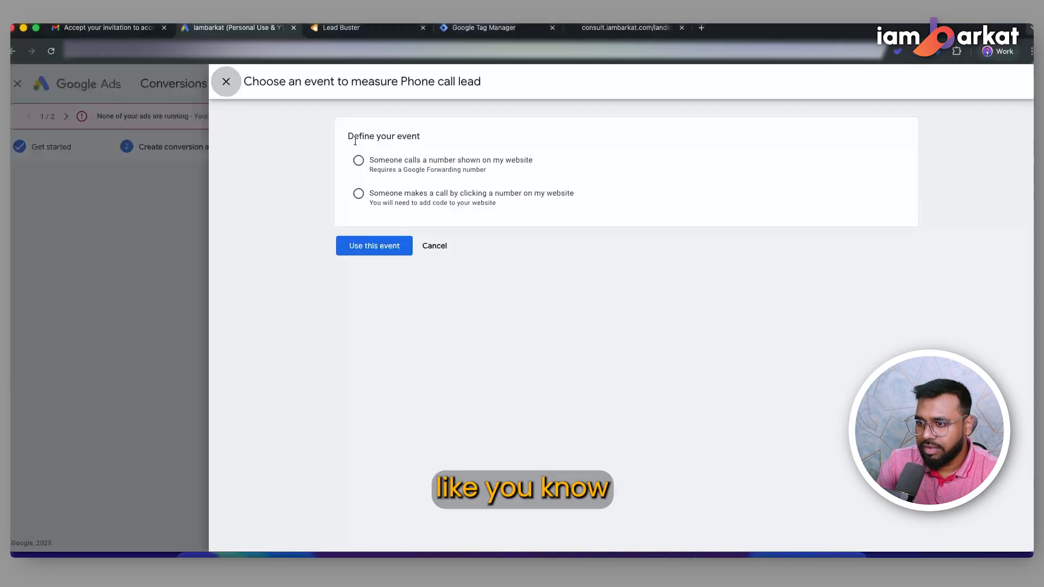
Define the phone call lead event as "Someone calls a number shown on my website"
{"action": "left_click_drag", "start_coordinate": [356, 141], "coordinate": [456, 140]}
{"action": "left_click", "coordinate": [460, 153]}
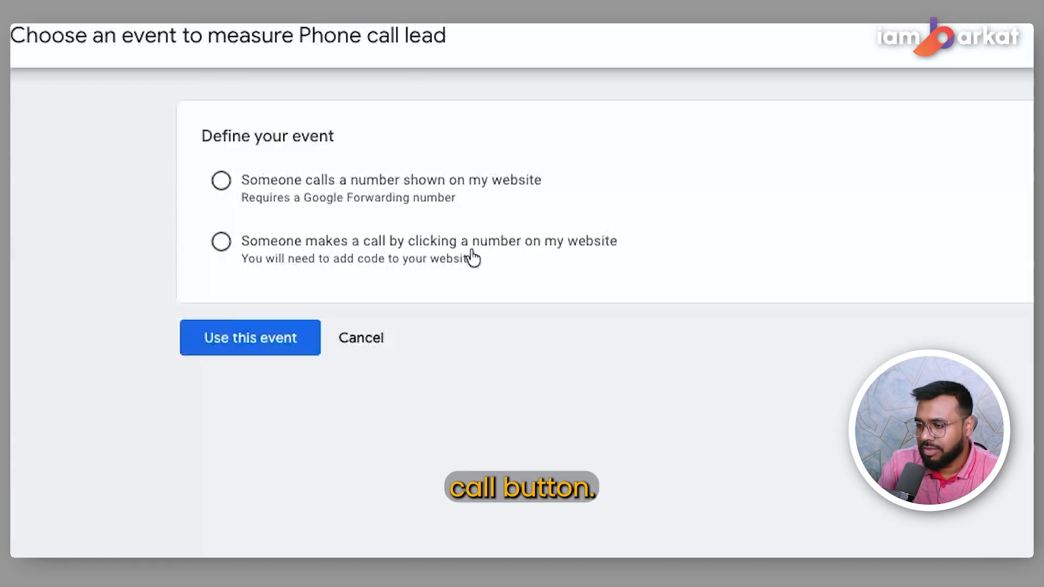
{"action": "left_click", "coordinate": [275, 201]}
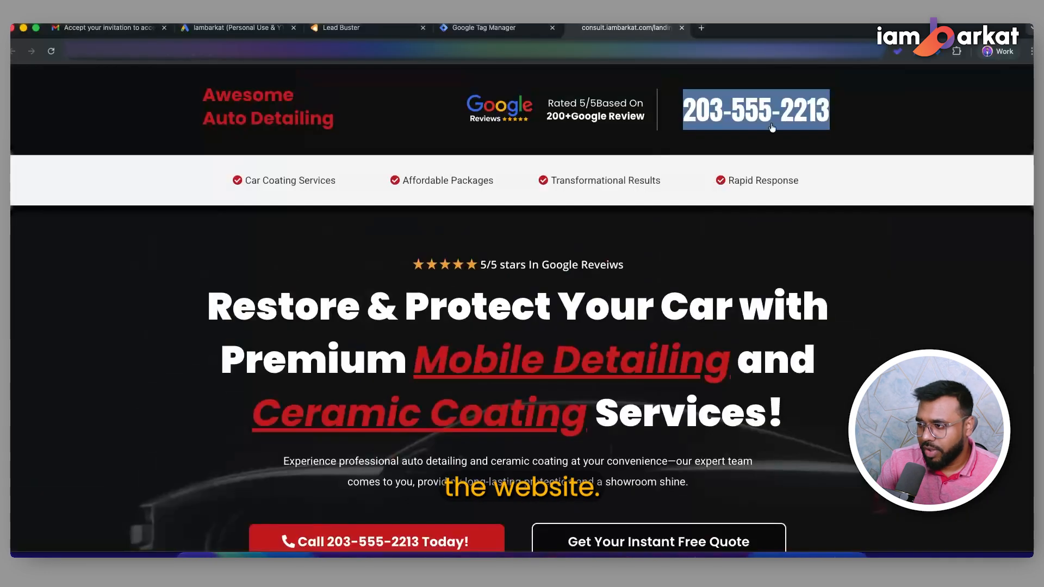
Copy the business phone number from the landing page header exactly as it is formatted there
{"action": "left_click", "coordinate": [811, 113]}
{"action": "left_click", "coordinate": [576, 162]}
{"action": "left_click", "coordinate": [880, 121]}
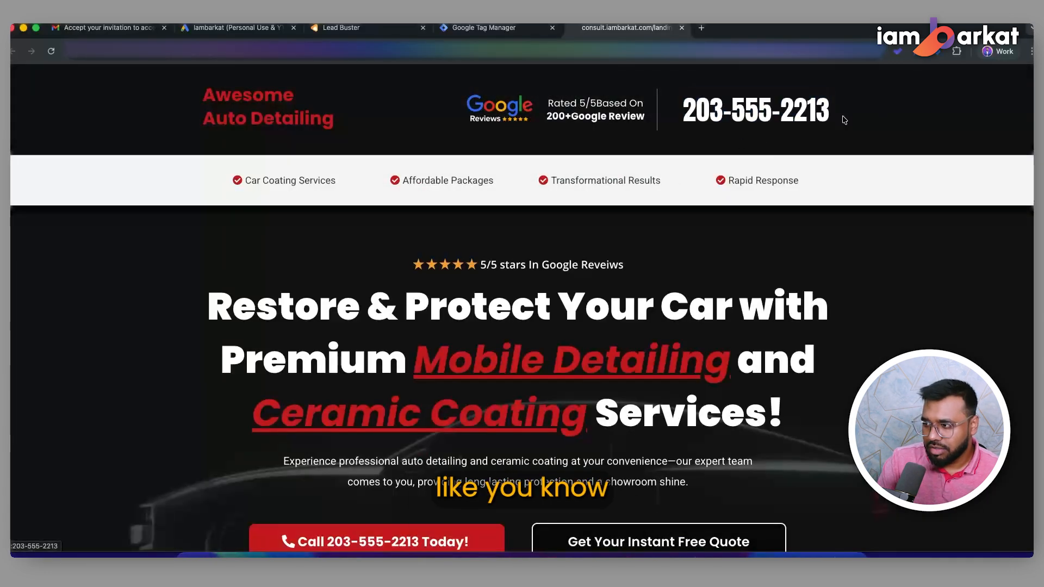
{"action": "scroll", "coordinate": [317, 257], "scroll_direction": "down", "scroll_amount": 15}
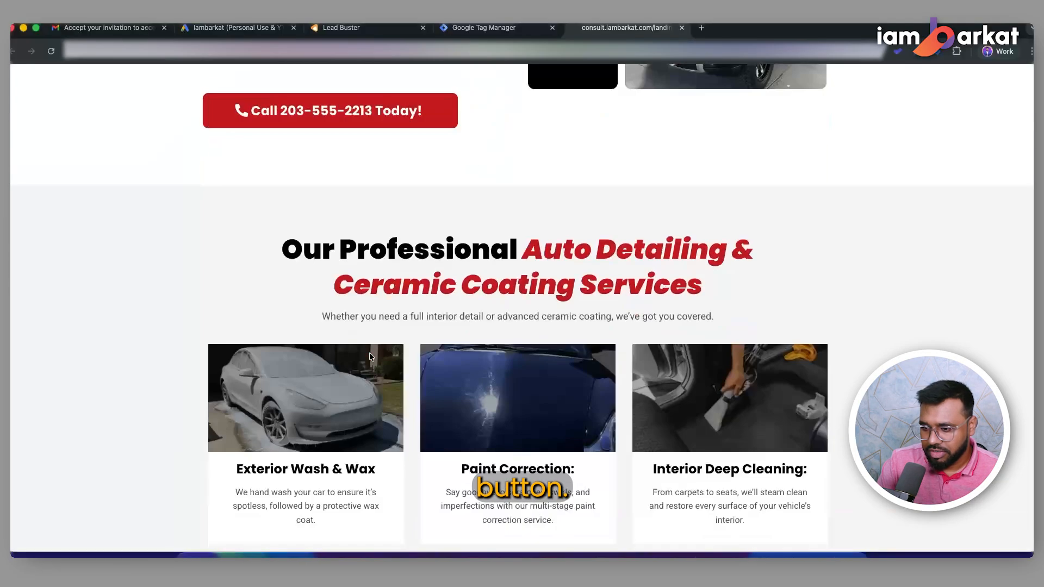
{"action": "scroll", "coordinate": [409, 348], "scroll_direction": "down", "scroll_amount": 5}
{"action": "scroll", "coordinate": [651, 246], "scroll_direction": "up", "scroll_amount": 20}
{"action": "scroll", "coordinate": [481, 286], "scroll_direction": "down", "scroll_amount": 5}
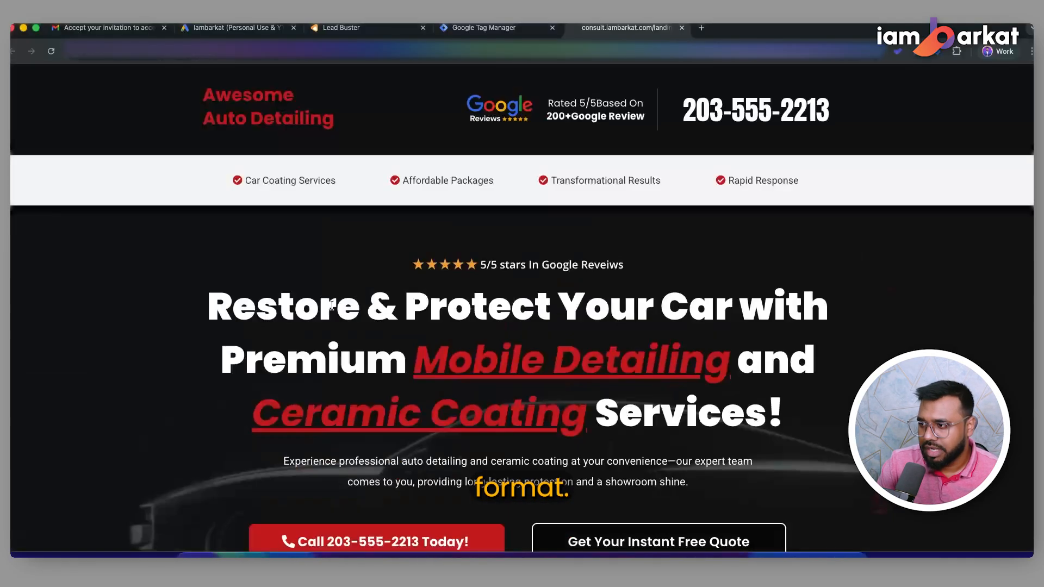
{"action": "left_click_drag", "start_coordinate": [829, 109], "coordinate": [684, 109]}
{"action": "key", "text": "ctrl+c"}
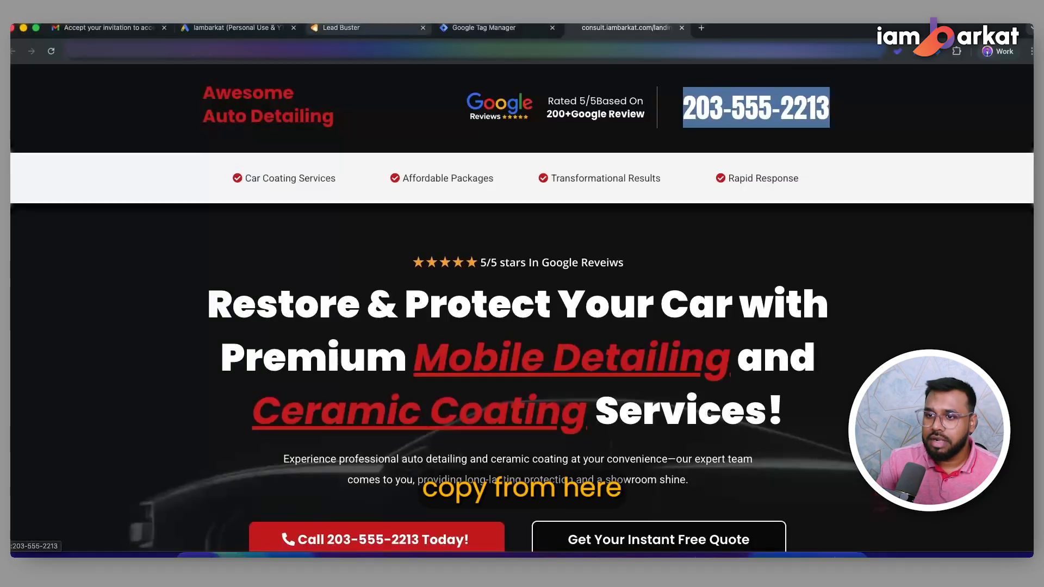
Enter the copied phone number as both the number callers reach and the number shown on the website, and use this event
{"action": "left_click", "coordinate": [252, 28]}
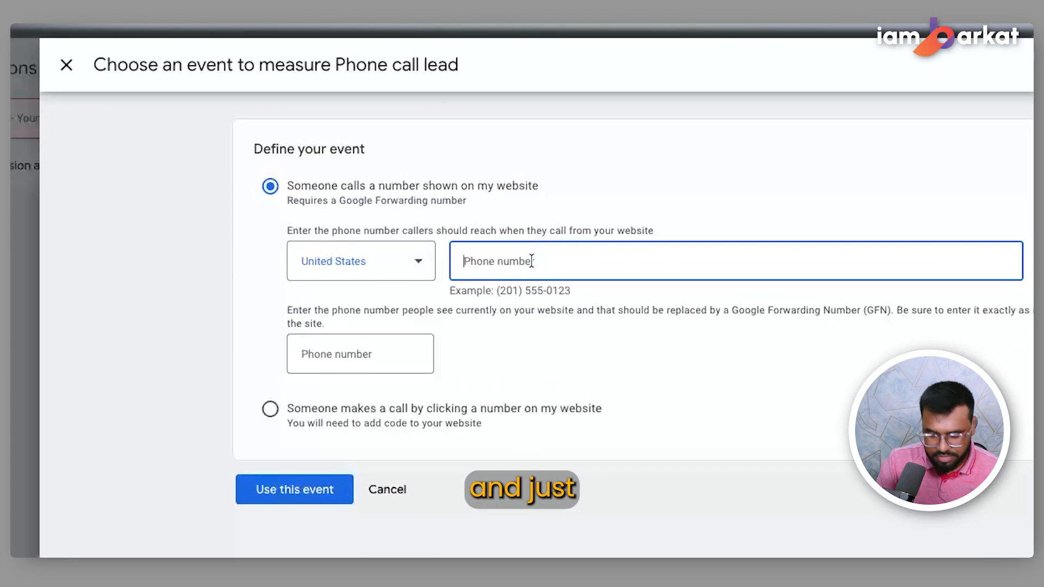
{"action": "left_click", "coordinate": [413, 347]}
{"action": "key", "text": "ctrl+v"}
{"action": "left_click", "coordinate": [301, 496]}
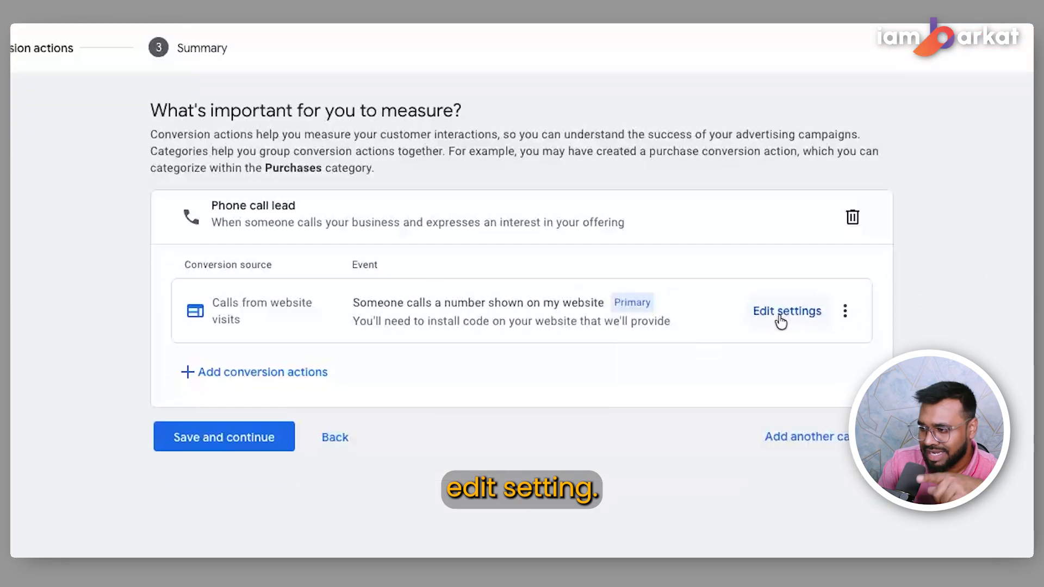
In the call conversion's settings, name it "Calls from website" and choose not to use a value
{"action": "left_click", "coordinate": [779, 315]}
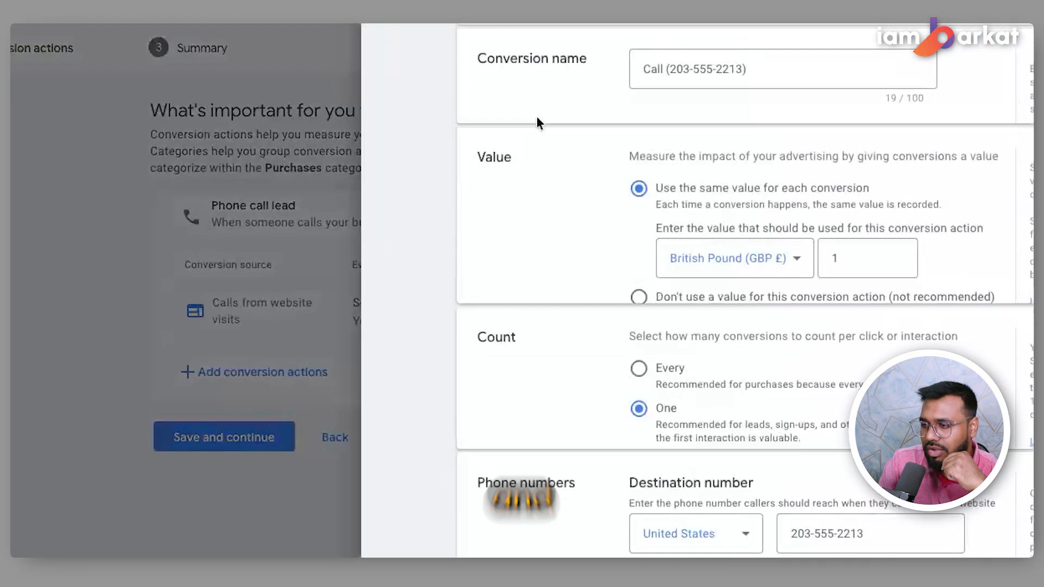
{"action": "left_click_drag", "start_coordinate": [748, 71], "coordinate": [742, 71]}
{"action": "left_click_drag", "start_coordinate": [742, 71], "coordinate": [590, 67]}
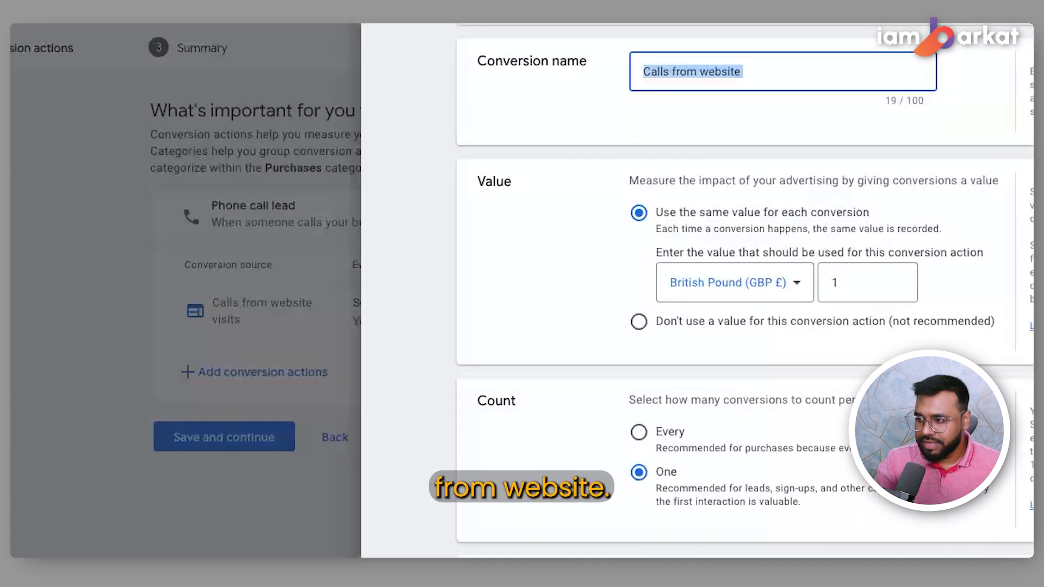
{"action": "left_click", "coordinate": [639, 323]}
Review the call conversion's count setting and its destination and display phone numbers
{"action": "scroll", "coordinate": [686, 394], "scroll_direction": "down", "scroll_amount": 2}
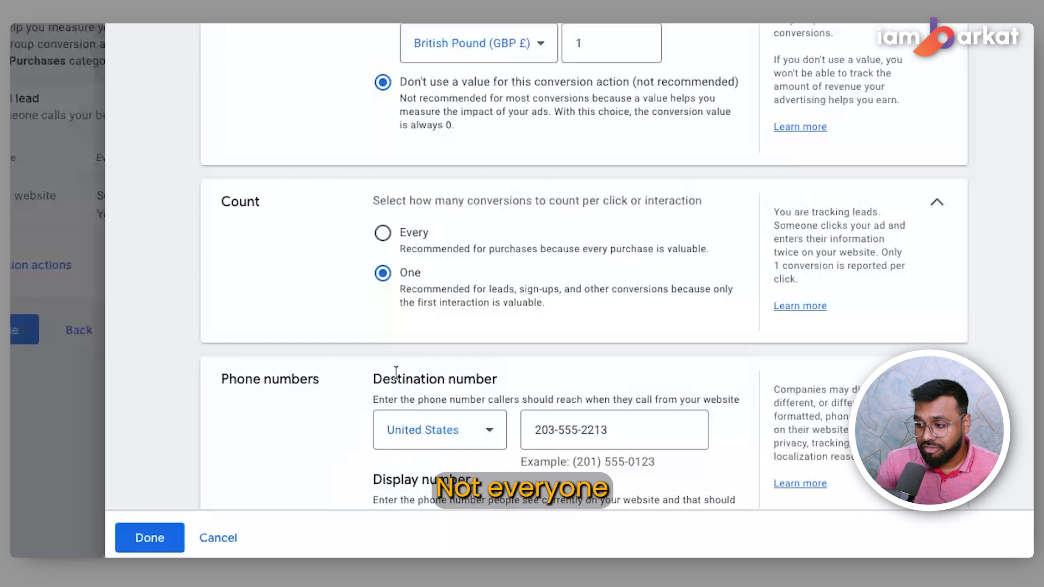
{"action": "scroll", "coordinate": [400, 379], "scroll_direction": "down", "scroll_amount": 4}
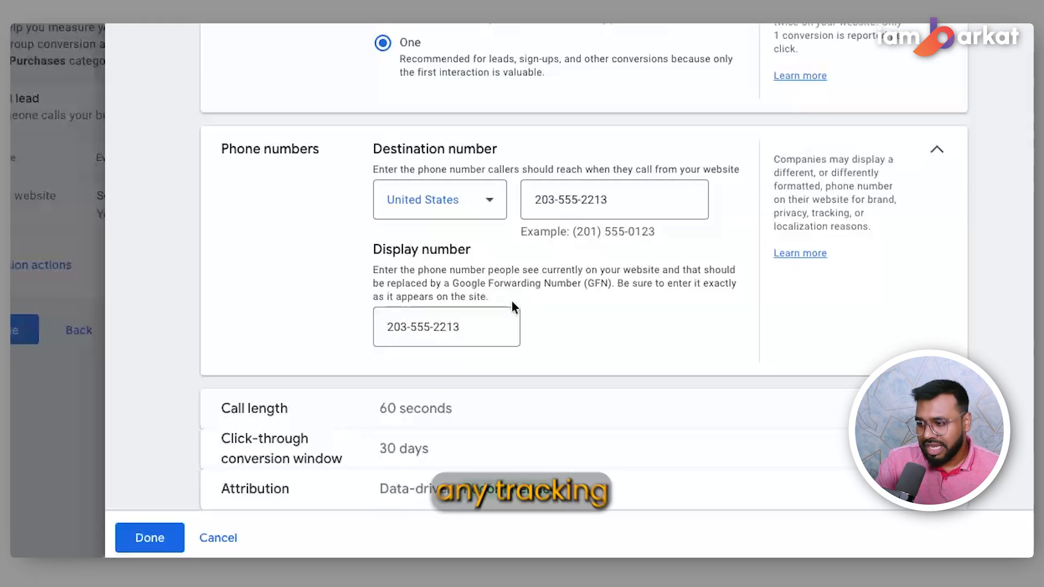
{"action": "left_click_drag", "start_coordinate": [466, 329], "coordinate": [385, 326]}
{"action": "left_click", "coordinate": [627, 199]}
{"action": "left_click_drag", "start_coordinate": [629, 199], "coordinate": [536, 200]}
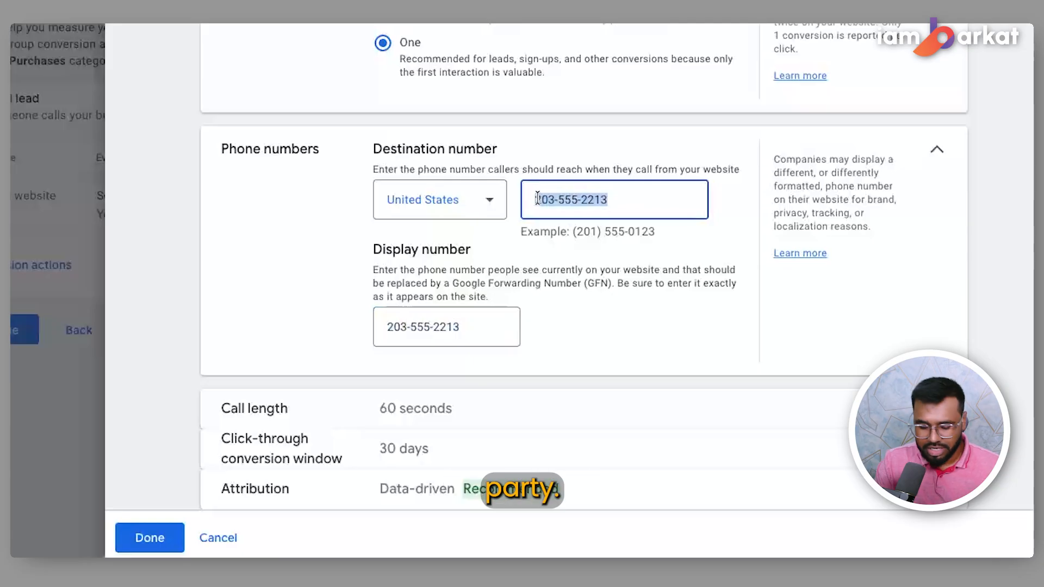
{"action": "right_click", "coordinate": [550, 203]}
{"action": "left_click", "coordinate": [552, 211]}
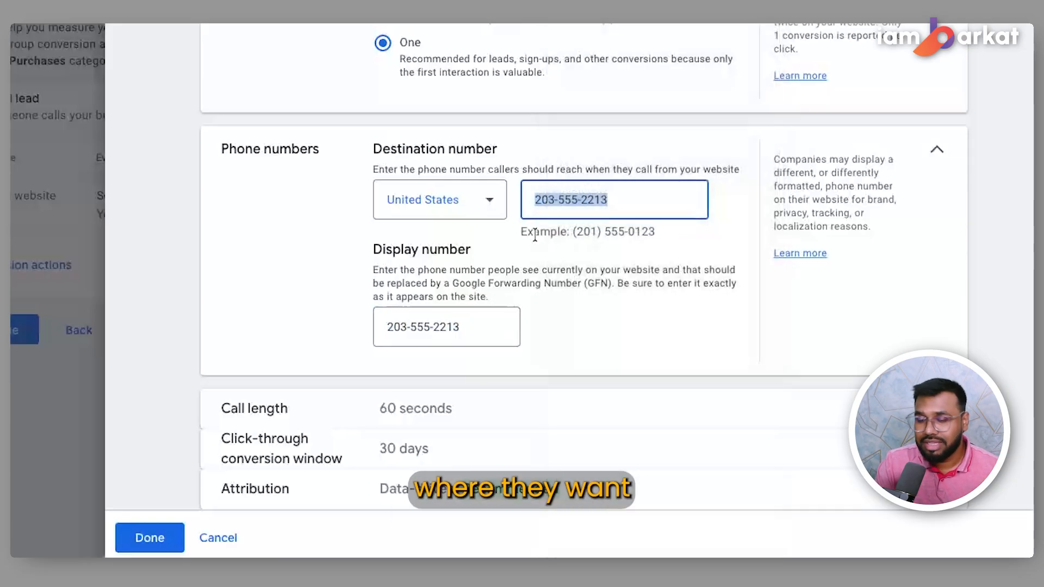
{"action": "left_click", "coordinate": [550, 261]}
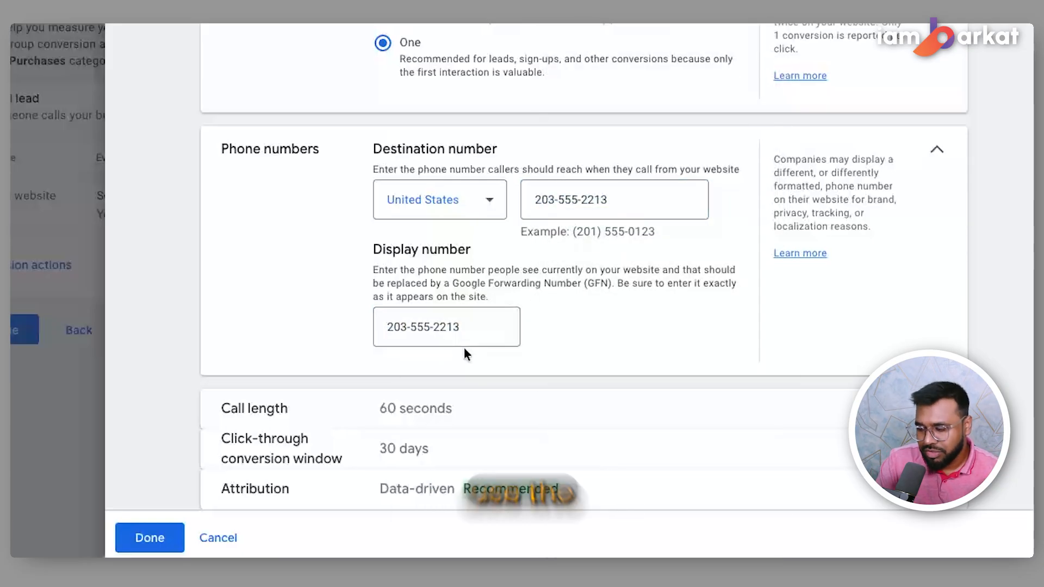
Set the minimum call length for the website call conversion to 30 seconds and accept the conversion settings
{"action": "left_click", "coordinate": [473, 327]}
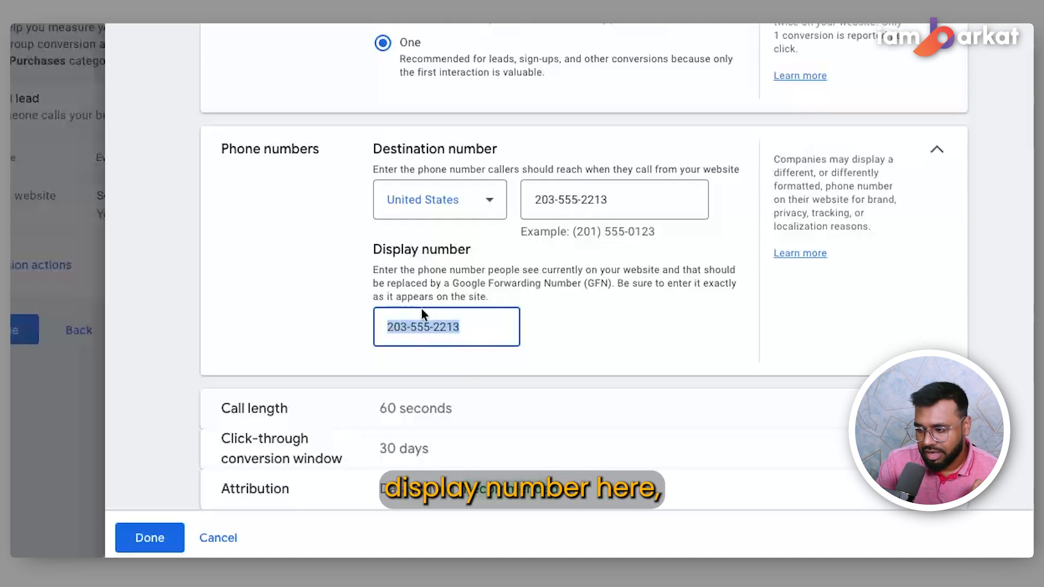
{"action": "scroll", "coordinate": [420, 309], "scroll_direction": "down", "scroll_amount": 1}
{"action": "left_click", "coordinate": [466, 310]}
{"action": "left_click", "coordinate": [471, 404]}
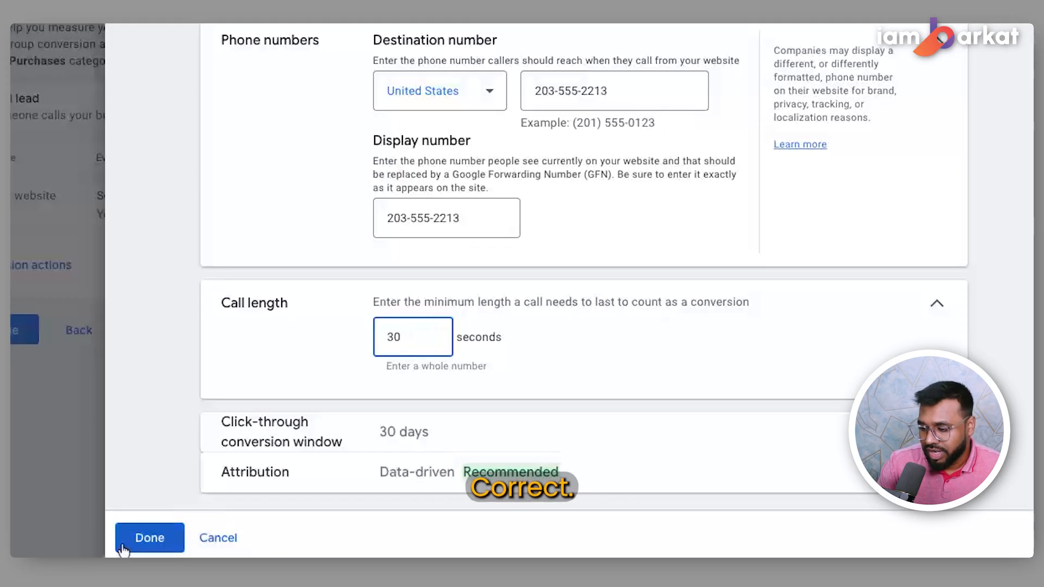
{"action": "left_click", "coordinate": [150, 537]}
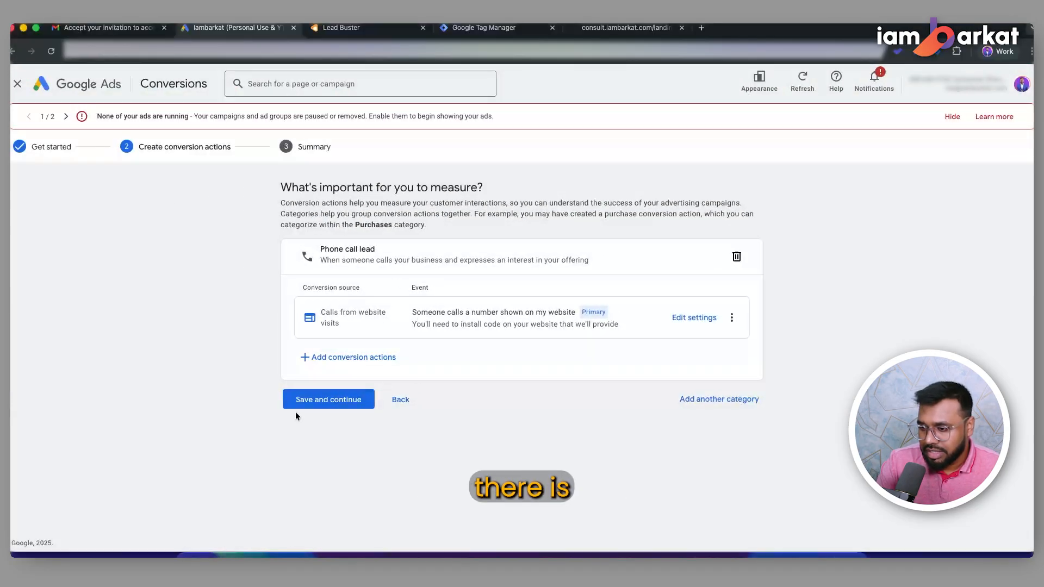
Save the phone call lead conversion, finish its setup, and open the "Calls from website" conversion action's details
{"action": "left_click", "coordinate": [328, 403]}
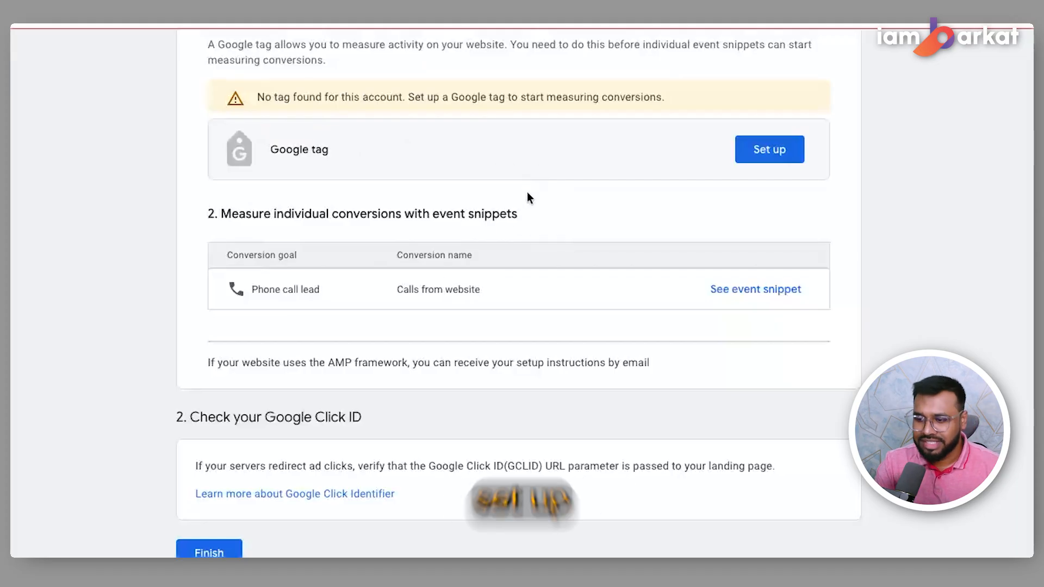
{"action": "left_click", "coordinate": [209, 550]}
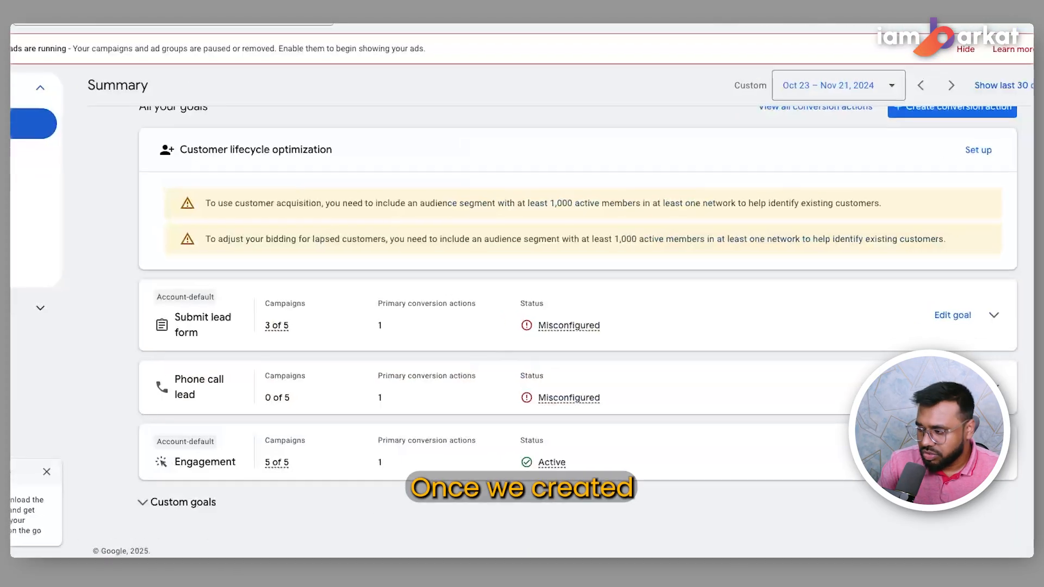
{"action": "left_click", "coordinate": [994, 387]}
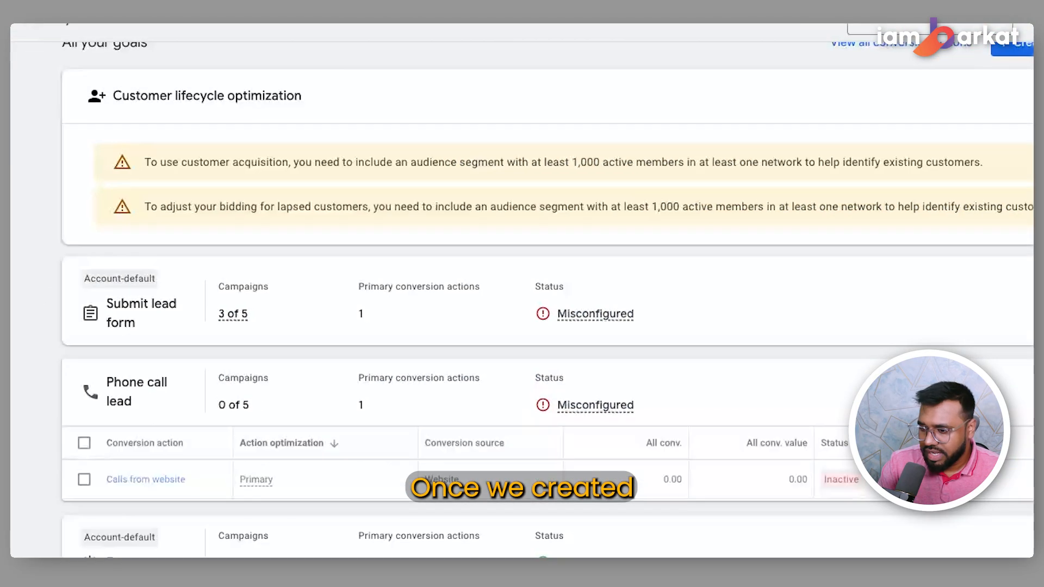
{"action": "scroll", "coordinate": [259, 456], "scroll_direction": "down", "scroll_amount": 3}
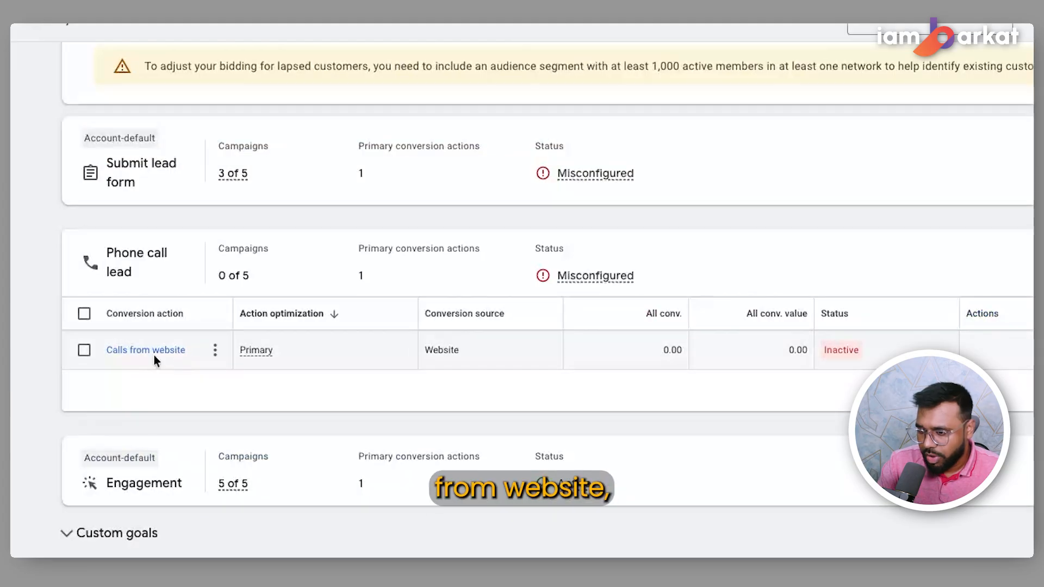
{"action": "left_click", "coordinate": [146, 351]}
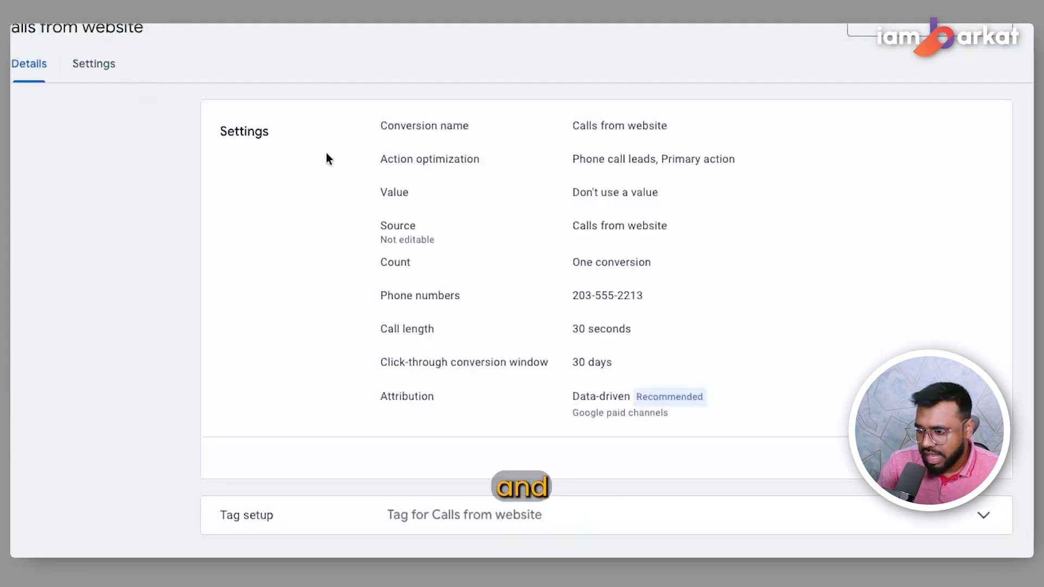
Choose Google Tag Manager as the tag installation method to get the conversion ID and conversion label
{"action": "left_click", "coordinate": [338, 505]}
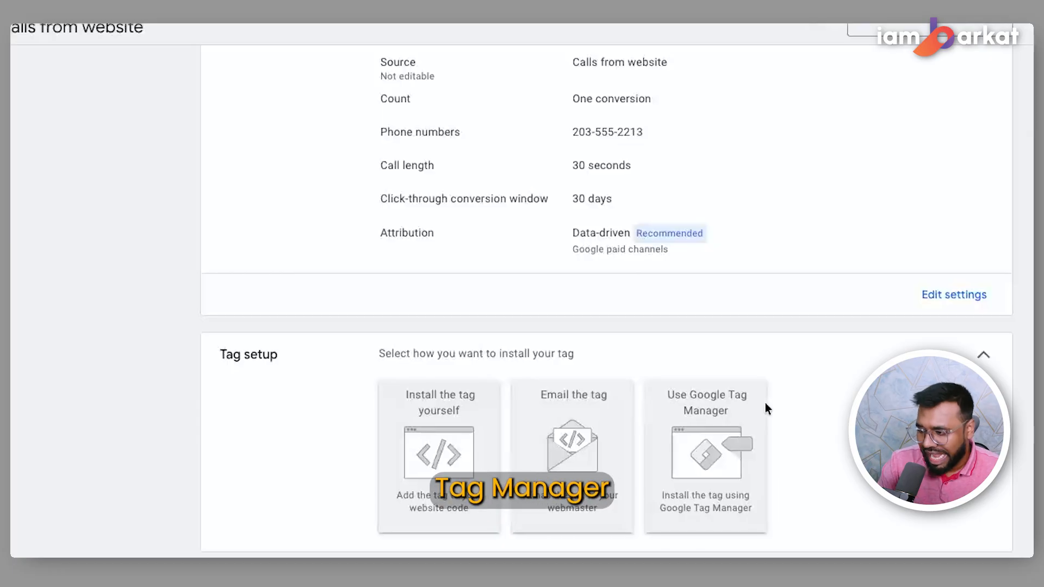
{"action": "left_click", "coordinate": [729, 409]}
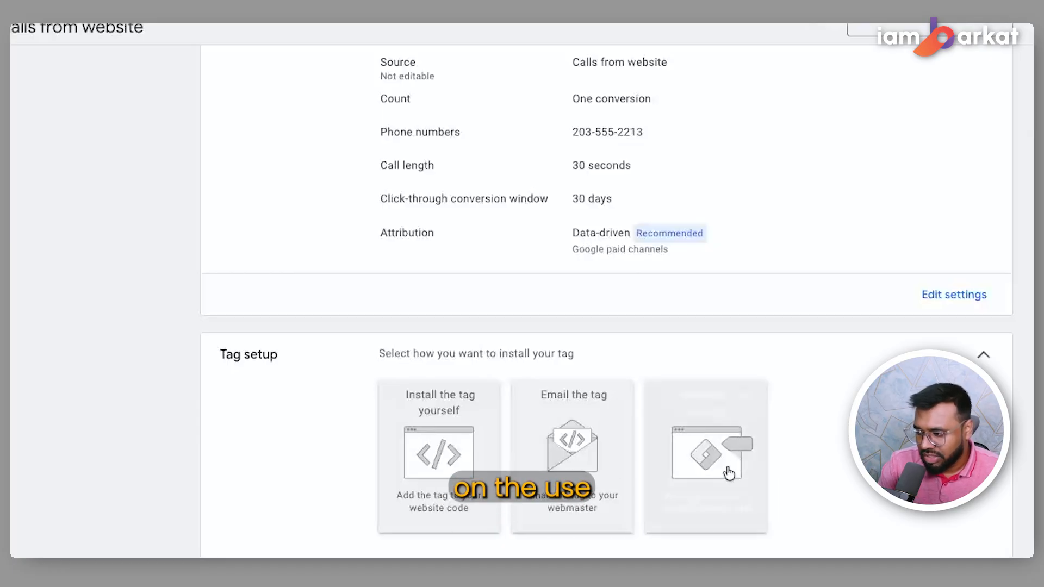
{"action": "scroll", "coordinate": [542, 330], "scroll_direction": "down", "scroll_amount": 1}
{"action": "double_click", "coordinate": [427, 452]}
{"action": "double_click", "coordinate": [422, 503]}
{"action": "left_click", "coordinate": [507, 466]}
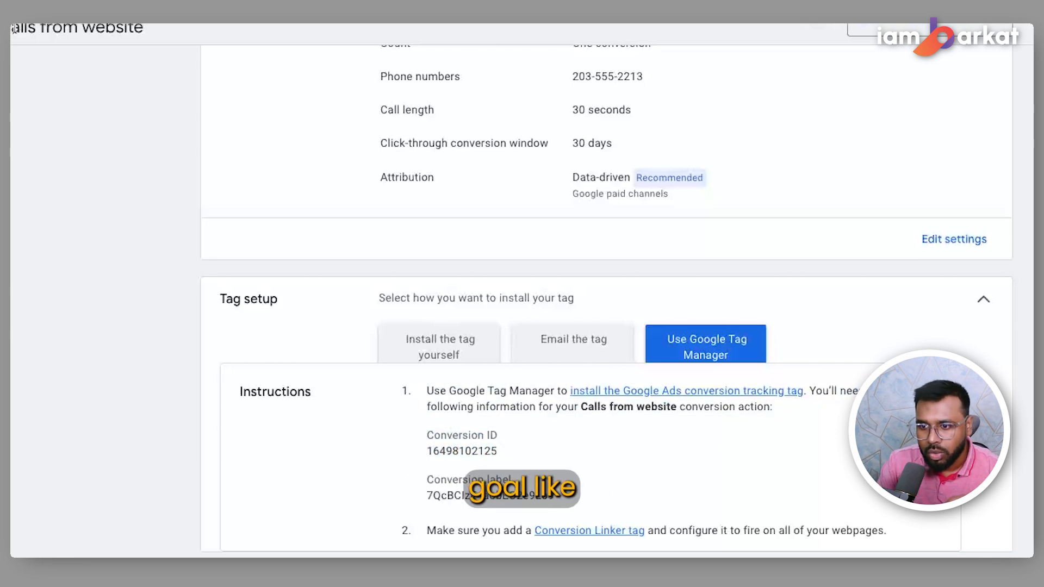
Copy the conversion action's name and use it for a new Google Tag Manager tag named "Calls from website"
{"action": "left_click_drag", "start_coordinate": [1, 28], "coordinate": [140, 29]}
{"action": "left_click", "coordinate": [547, 156]}
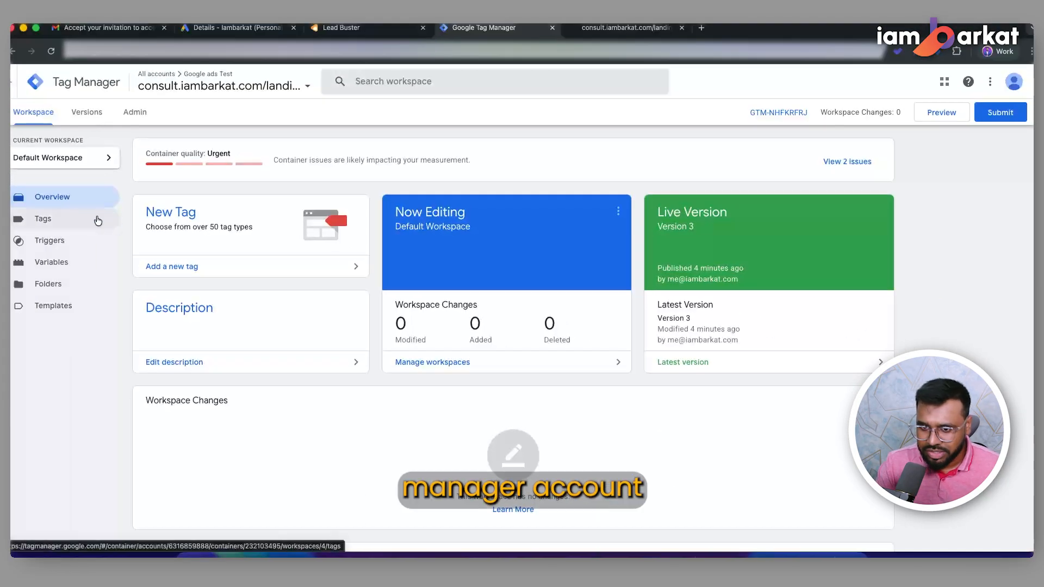
{"action": "left_click", "coordinate": [65, 218]}
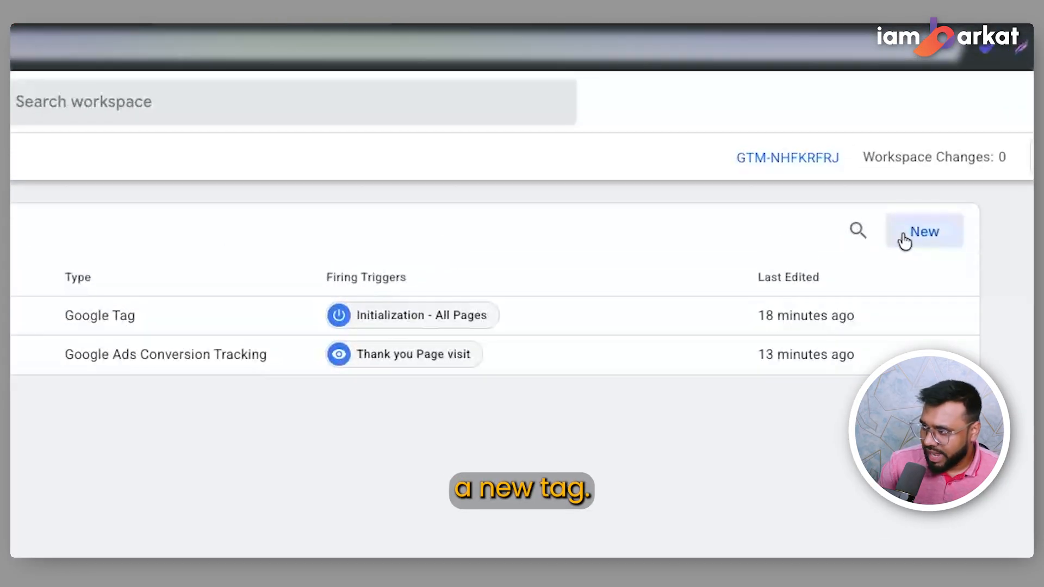
{"action": "left_click", "coordinate": [857, 157]}
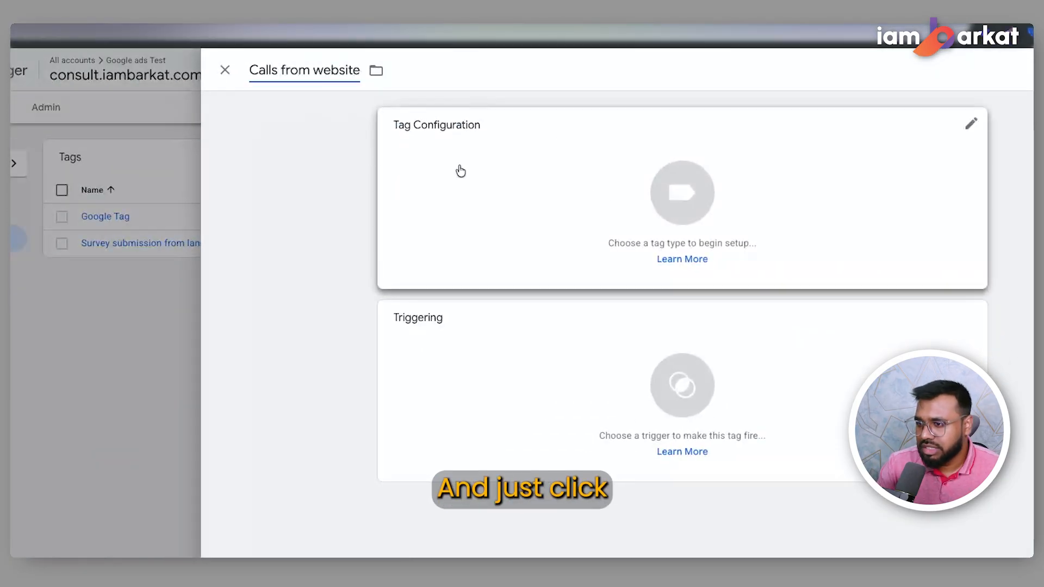
Set the new tag's type to Google Ads Calls from Website Conversion
{"action": "left_click", "coordinate": [596, 158]}
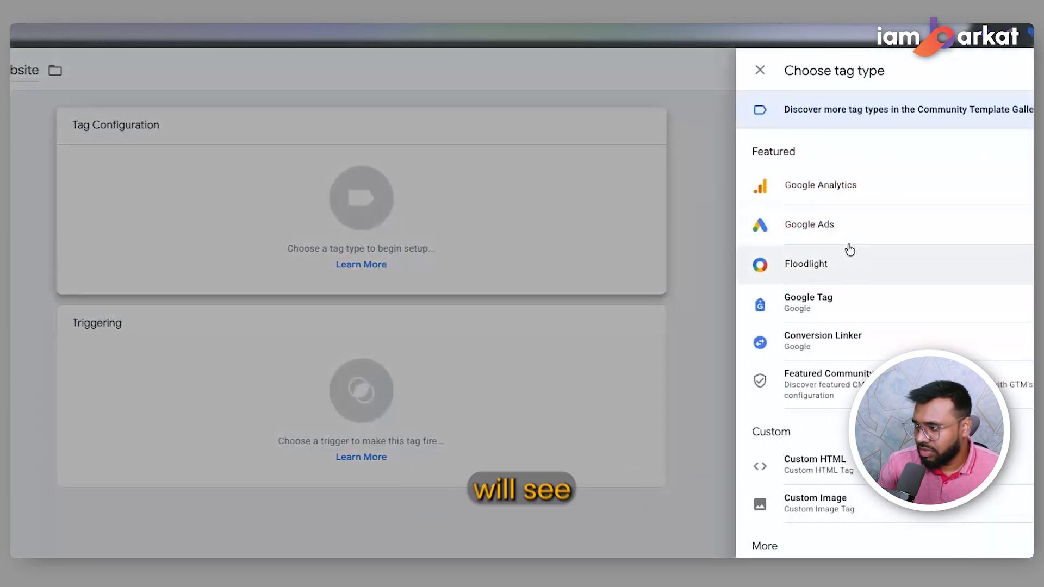
{"action": "left_click", "coordinate": [851, 239]}
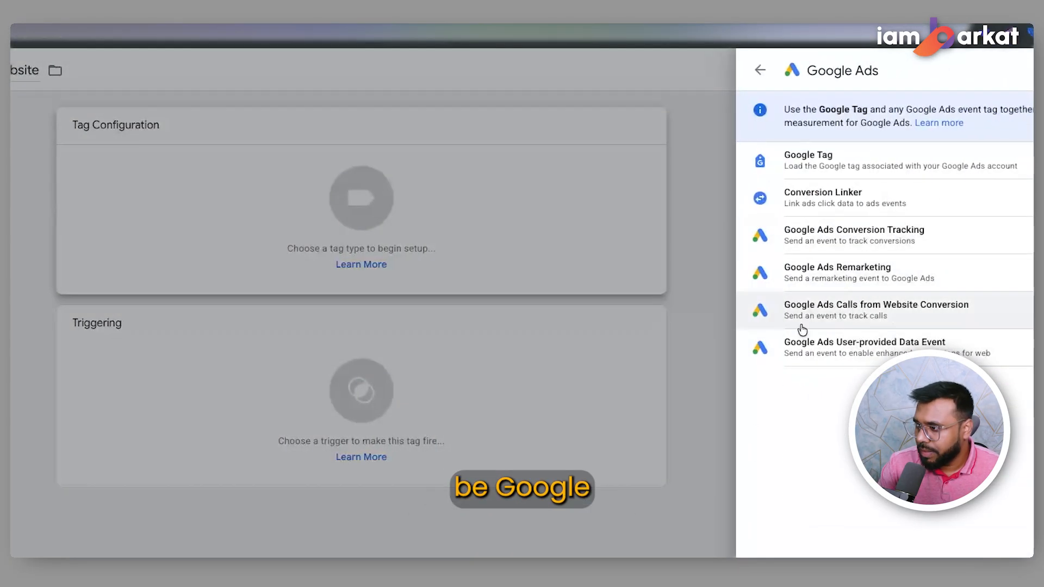
{"action": "left_click", "coordinate": [875, 311]}
Copy the business phone number from the landing page header and enter it as the tag's displayed phone number to replace
{"action": "left_click", "coordinate": [466, 262]}
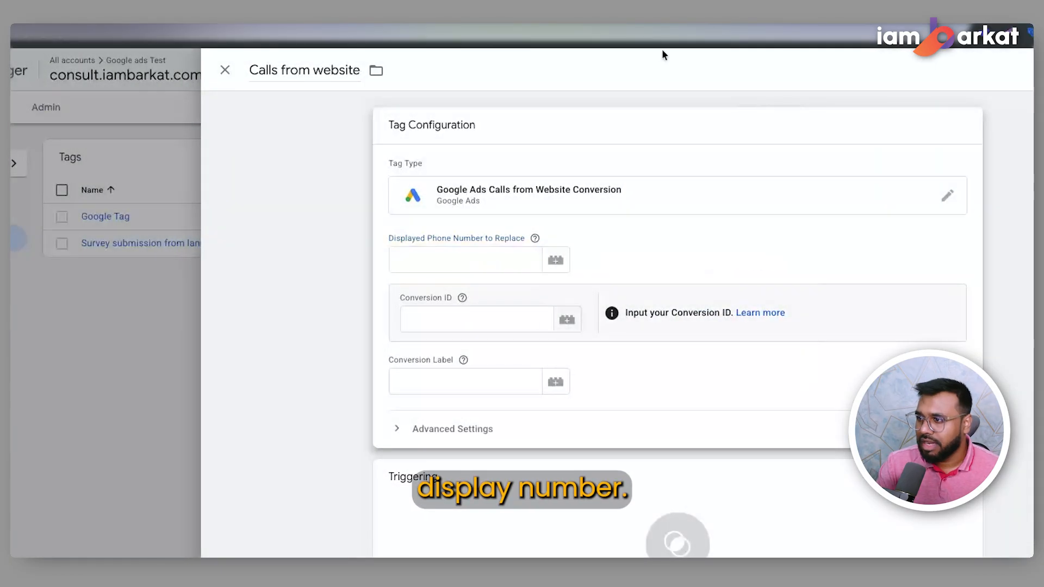
{"action": "left_click", "coordinate": [706, 34]}
{"action": "right_click", "coordinate": [783, 102]}
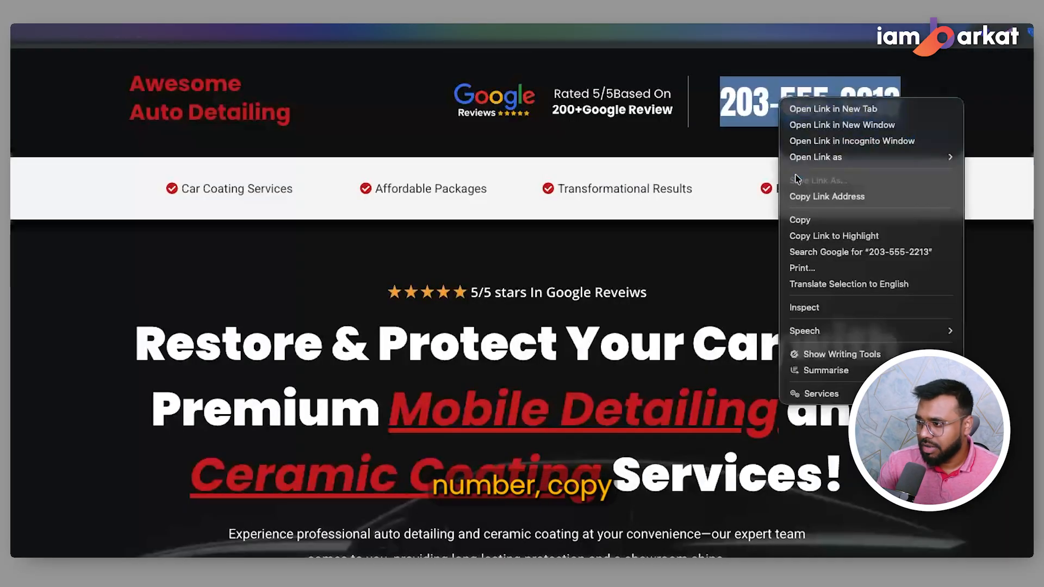
{"action": "left_click", "coordinate": [805, 225]}
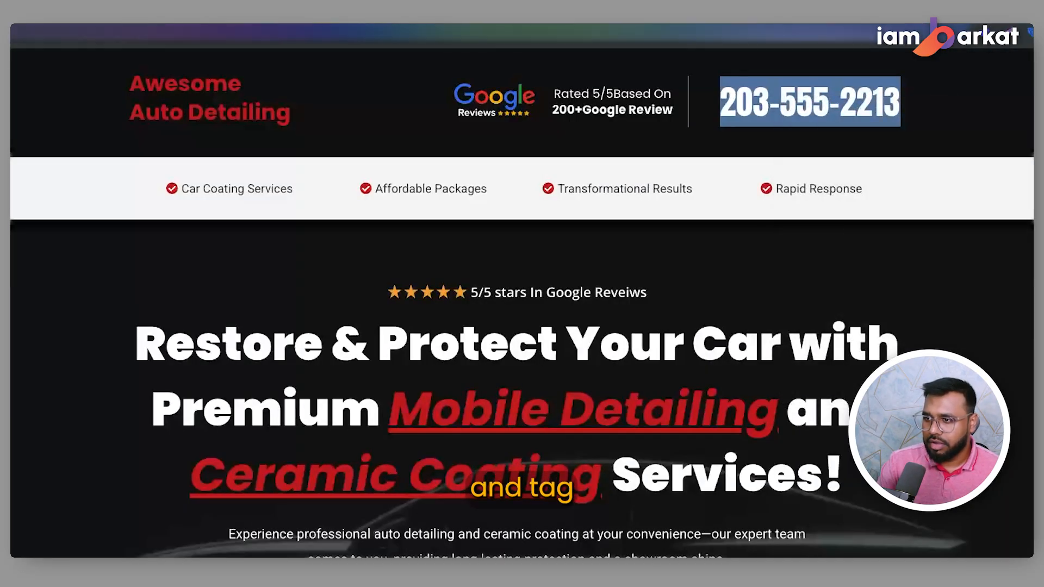
{"action": "left_click", "coordinate": [435, 33]}
{"action": "left_click", "coordinate": [435, 259]}
{"action": "key", "text": "ctrl+v"}
Copy the conversion ID from the Google Ads tag setup instructions into the Tag Manager tag's Conversion ID
{"action": "left_click", "coordinate": [446, 319]}
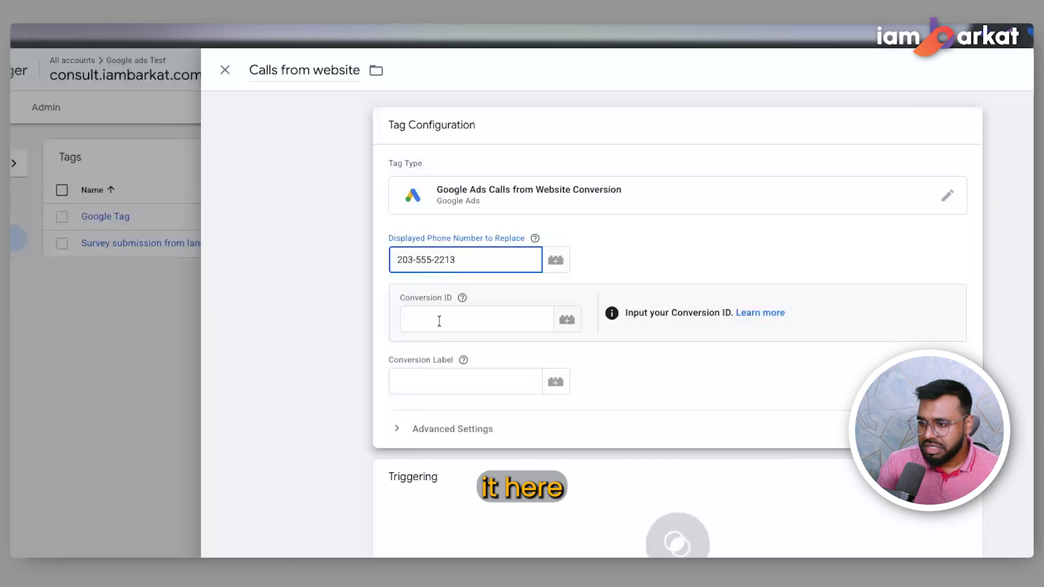
{"action": "left_click", "coordinate": [297, 34]}
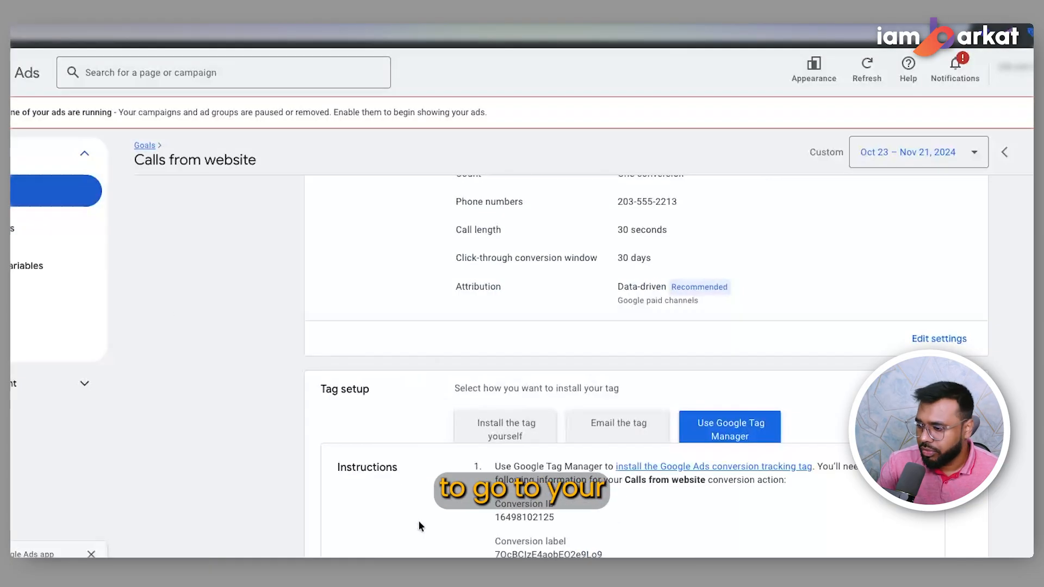
{"action": "left_click_drag", "start_coordinate": [496, 528], "coordinate": [566, 514]}
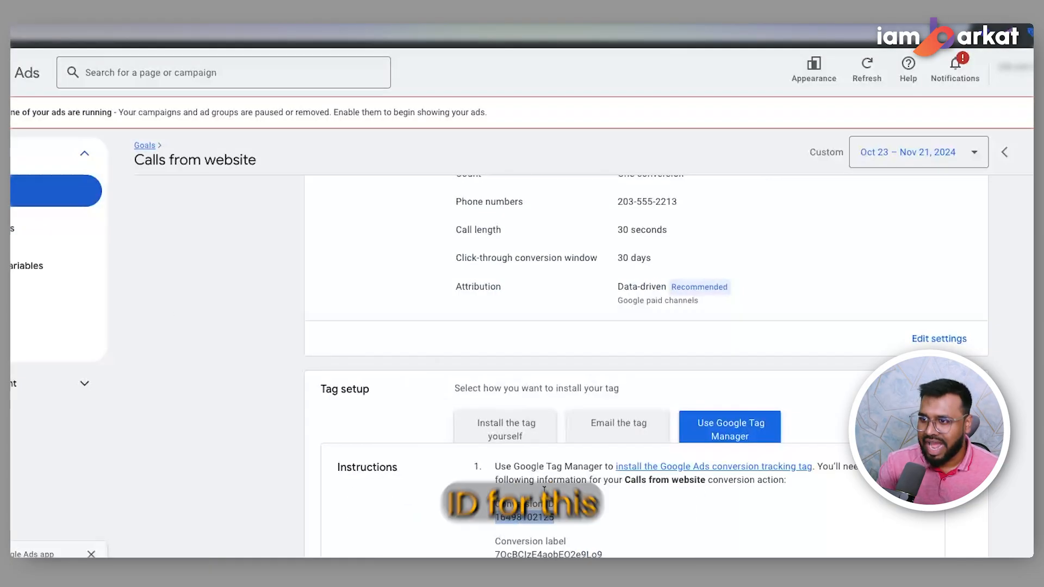
{"action": "left_click", "coordinate": [504, 35]}
{"action": "key", "text": "super+v"}
Copy the conversion label from the Google Ads tag setup instructions into the Tag Manager tag's Conversion Label
{"action": "left_click", "coordinate": [298, 34]}
{"action": "left_click_drag", "start_coordinate": [612, 546], "coordinate": [518, 553]}
{"action": "left_click", "coordinate": [517, 553]}
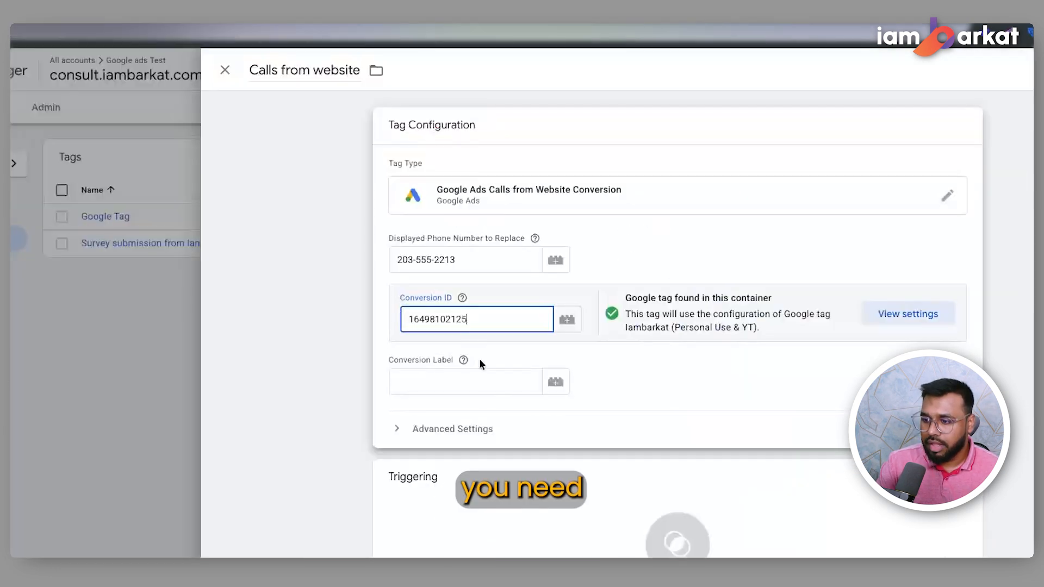
{"action": "left_click", "coordinate": [486, 375]}
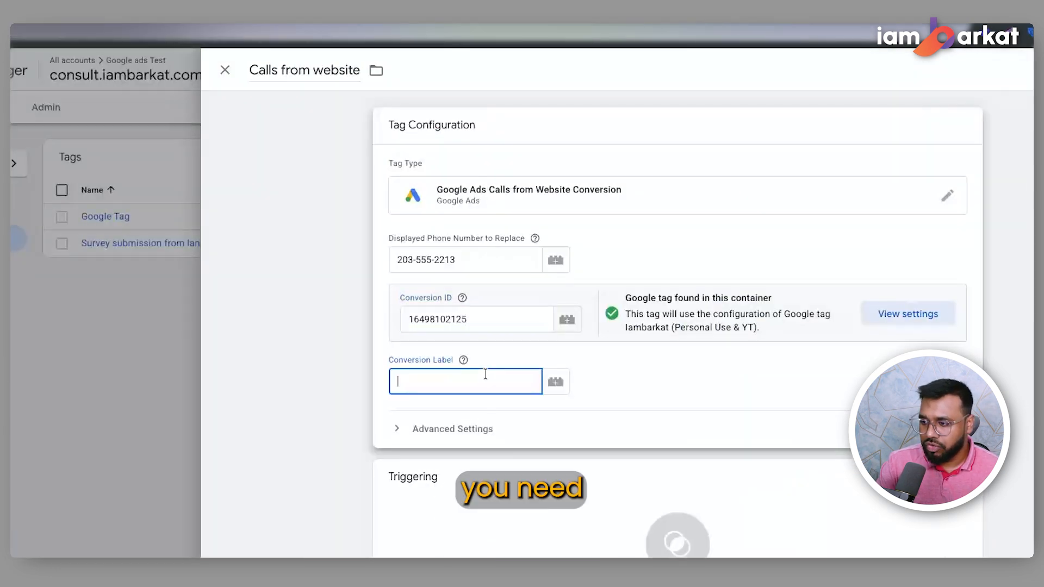
{"action": "key", "text": "super+v"}
Set the call tag to fire on the All Pages trigger and save the tag
{"action": "scroll", "coordinate": [539, 512], "scroll_direction": "down", "scroll_amount": 1}
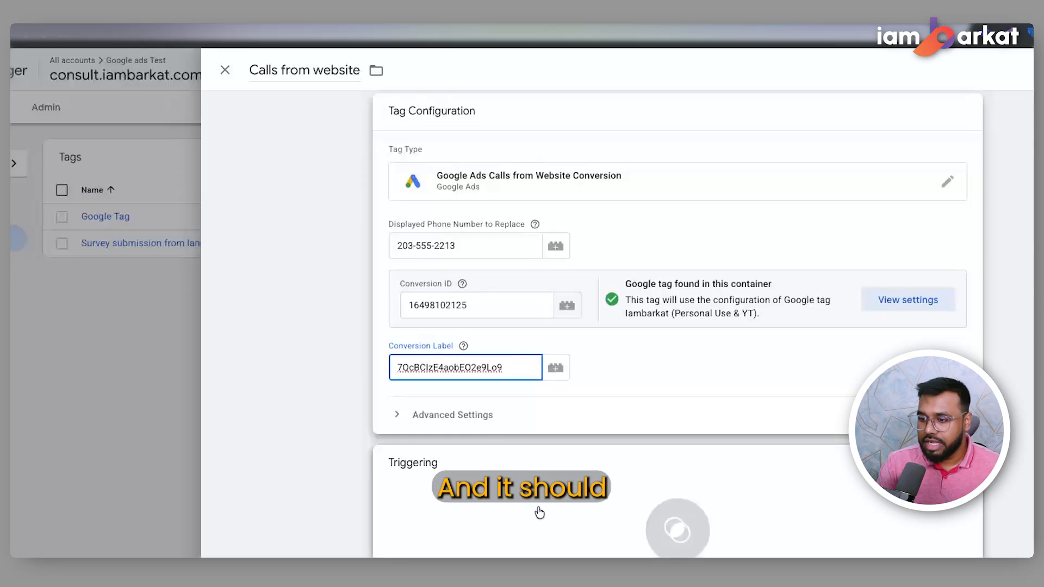
{"action": "left_click", "coordinate": [539, 513]}
{"action": "left_click", "coordinate": [286, 133]}
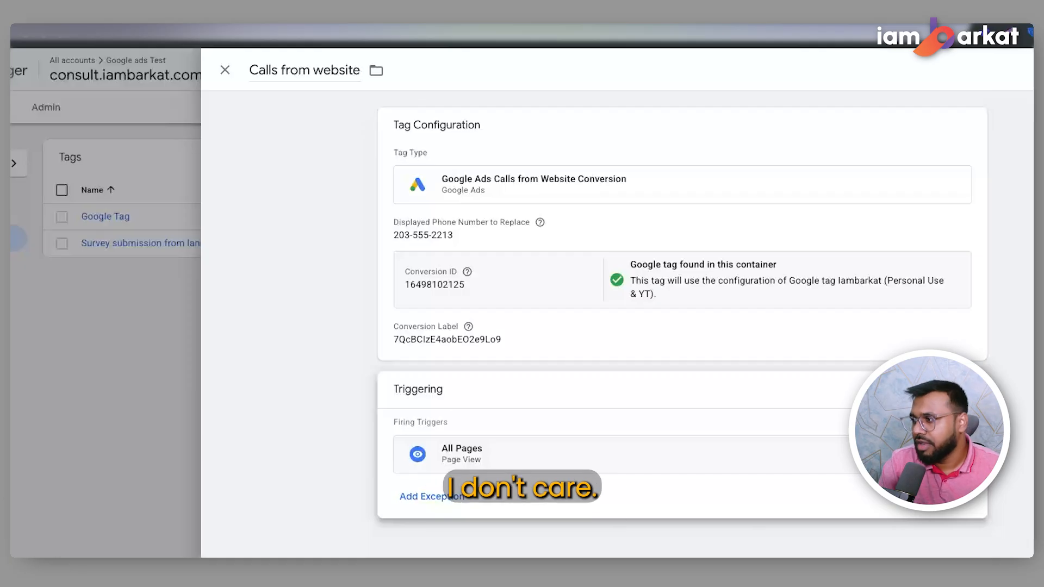
{"action": "left_click", "coordinate": [987, 82]}
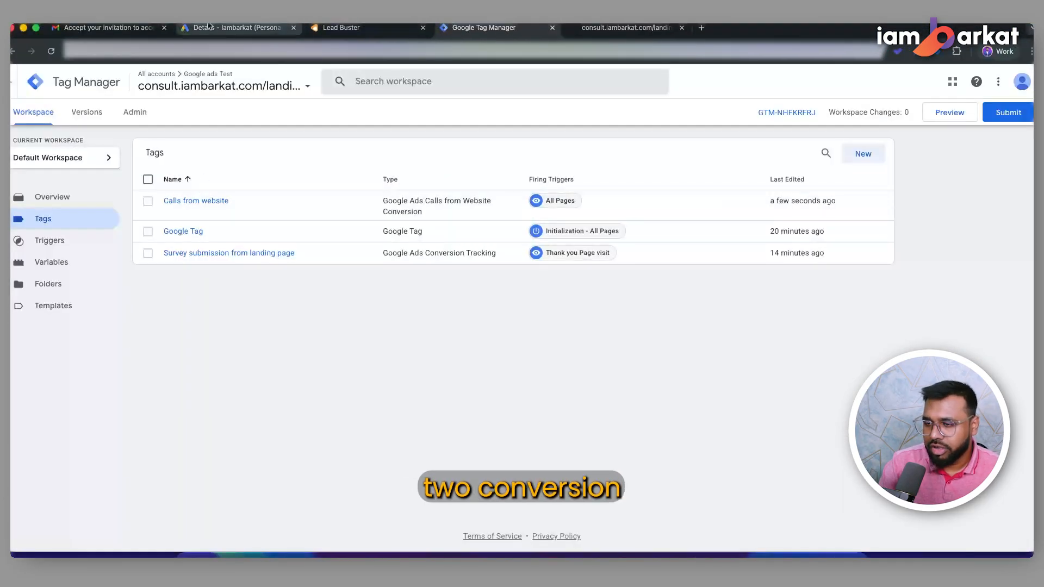
Back in Google Ads, create another conversion action in the Phone call lead category with calls from ads as its source
{"action": "left_click", "coordinate": [212, 27]}
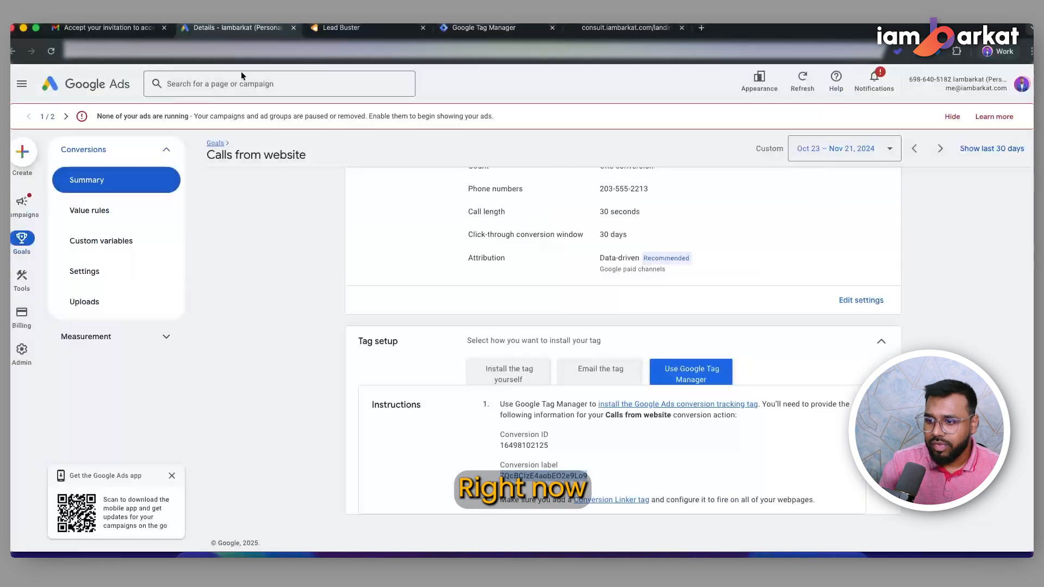
{"action": "scroll", "coordinate": [289, 314], "scroll_direction": "up", "scroll_amount": 3}
{"action": "left_click", "coordinate": [213, 142]}
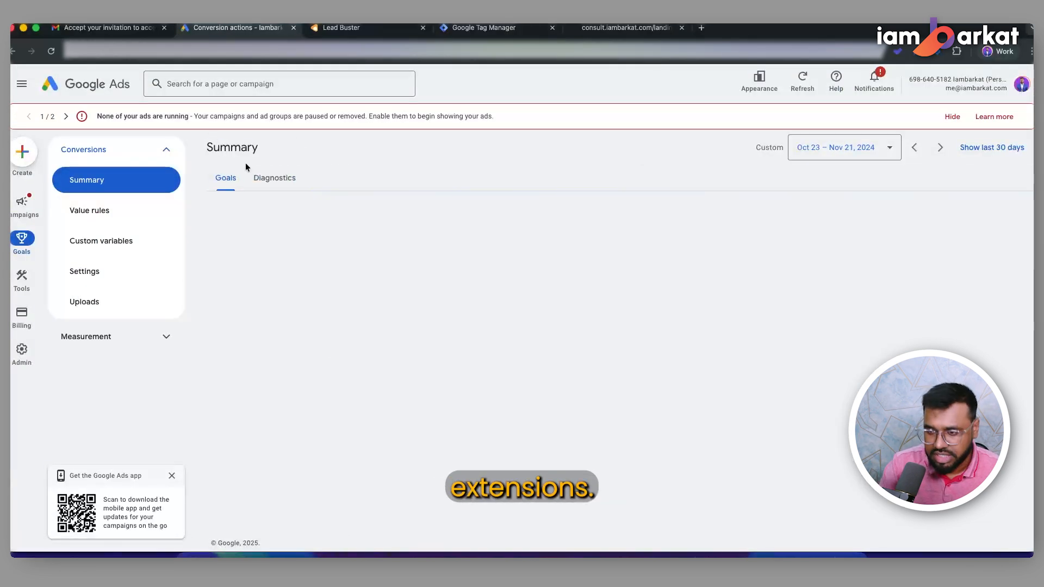
{"action": "scroll", "coordinate": [514, 318], "scroll_direction": "down", "scroll_amount": 8}
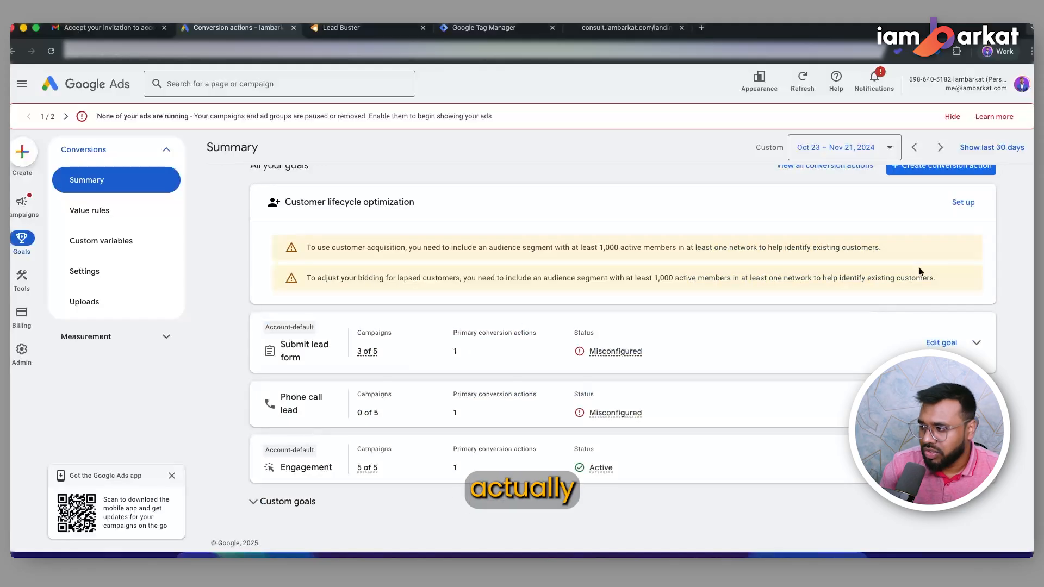
{"action": "scroll", "coordinate": [914, 292], "scroll_direction": "up", "scroll_amount": 5}
{"action": "scroll", "coordinate": [915, 292], "scroll_direction": "down", "scroll_amount": 3}
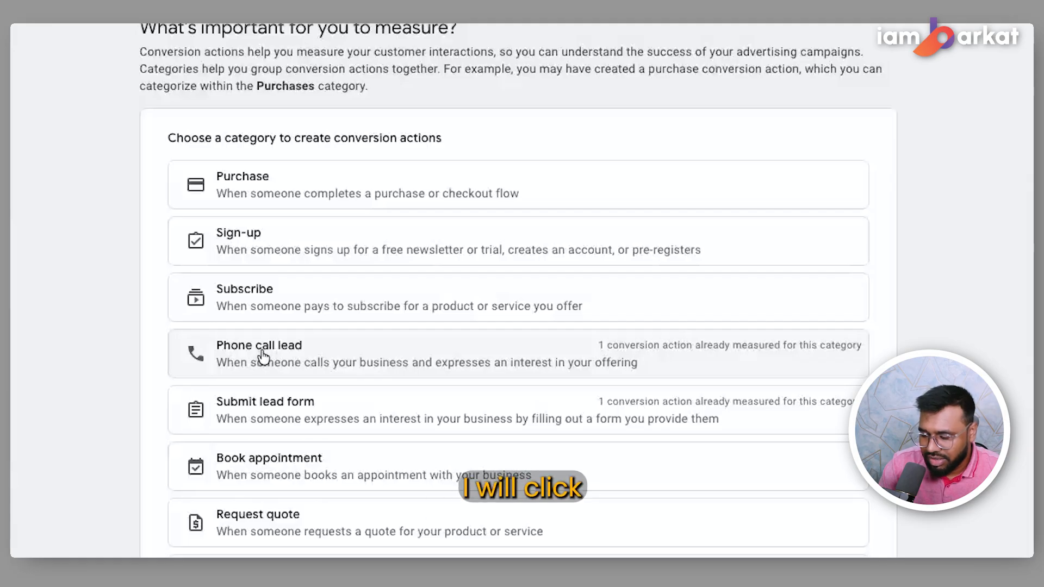
{"action": "left_click", "coordinate": [263, 358]}
{"action": "left_click", "coordinate": [499, 209]}
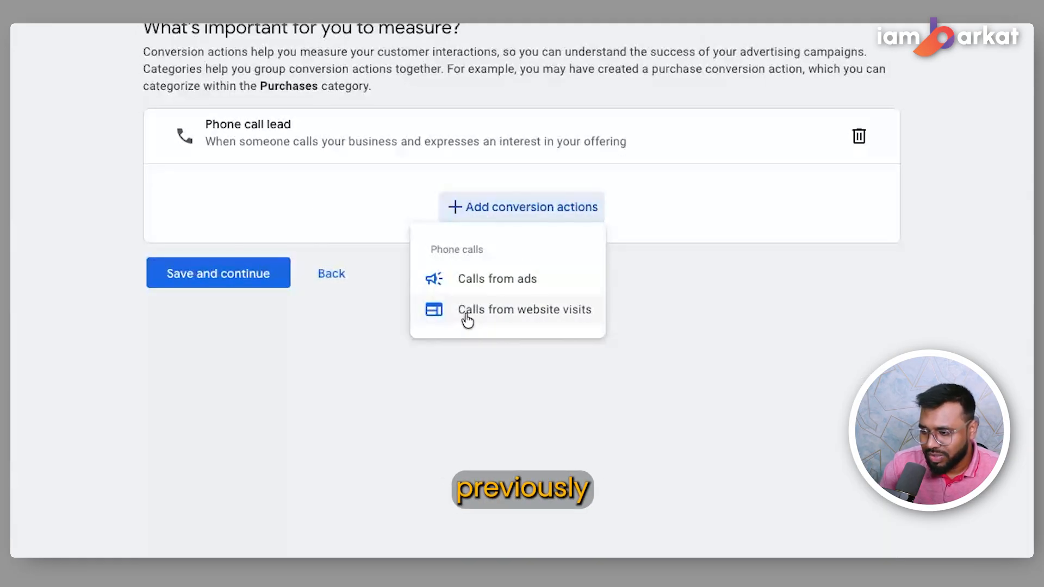
{"action": "left_click", "coordinate": [505, 281]}
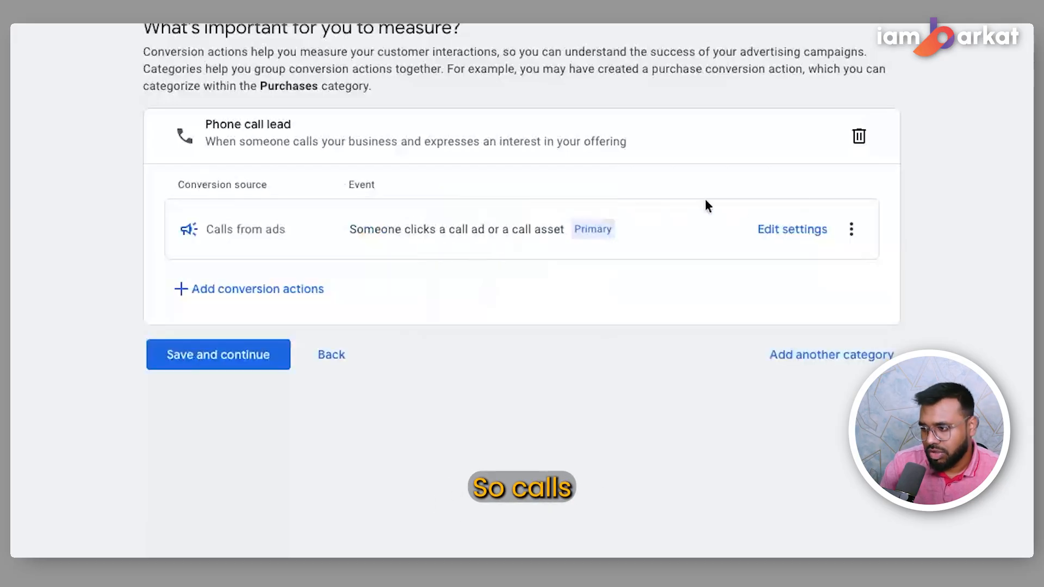
Open the settings of the calls-from-ads conversion action and rename it "Calls from assets/extensions"
{"action": "left_click", "coordinate": [801, 230]}
{"action": "double_click", "coordinate": [637, 162]}
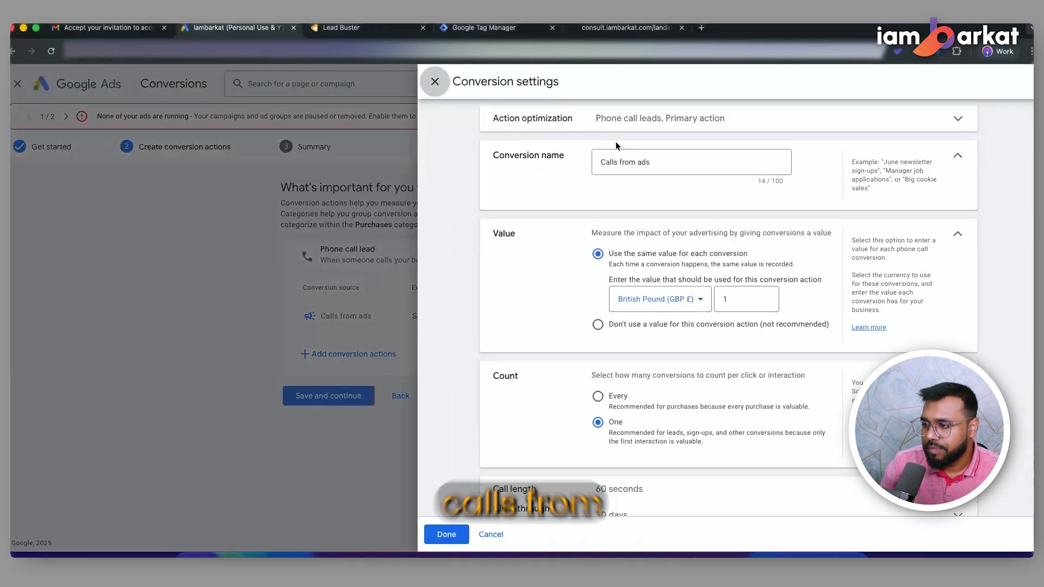
{"action": "key", "text": "BackSpace"}
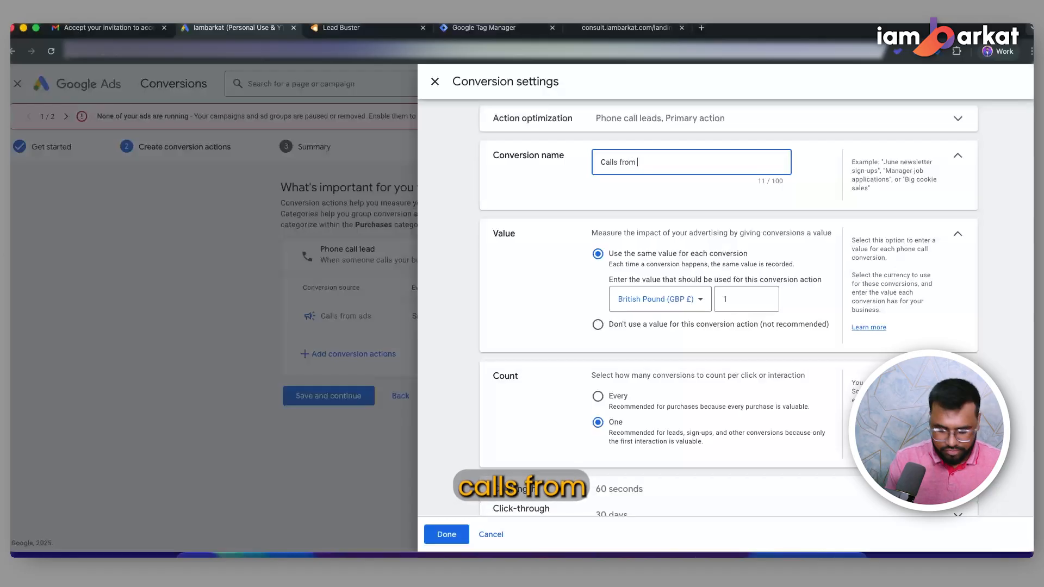
{"action": "type", "text": "assets/extensions"}
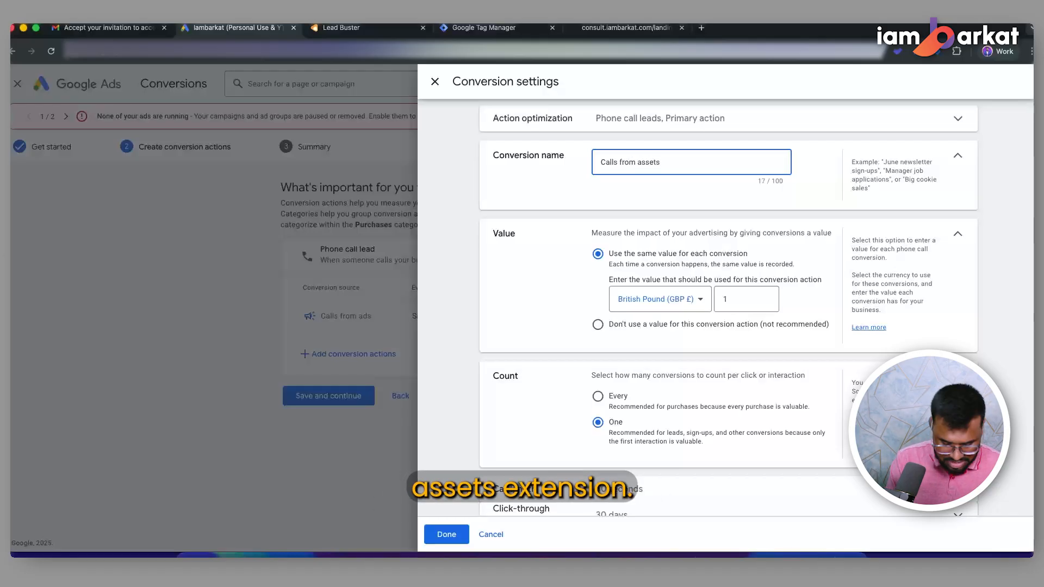
Choose not to use a value for the conversion action, set its minimum call length to 30 seconds and accept the settings
{"action": "left_click", "coordinate": [598, 324]}
{"action": "scroll", "coordinate": [663, 277], "scroll_direction": "down", "scroll_amount": 1}
{"action": "left_click", "coordinate": [613, 448]}
{"action": "key", "text": "BackSpace"}
{"action": "key", "text": "BackSpace"}
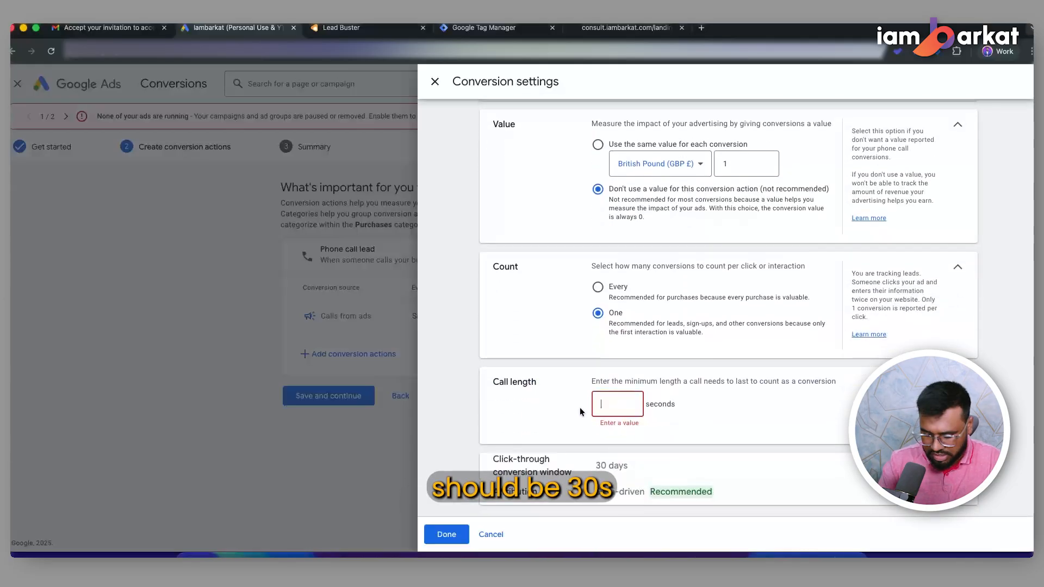
{"action": "type", "text": "30"}
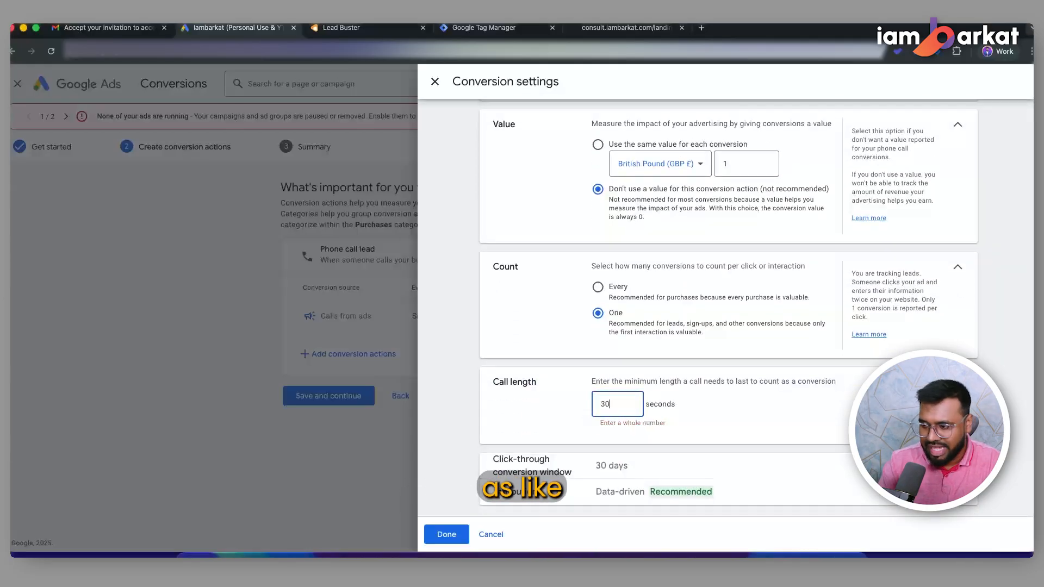
{"action": "left_click", "coordinate": [447, 535]}
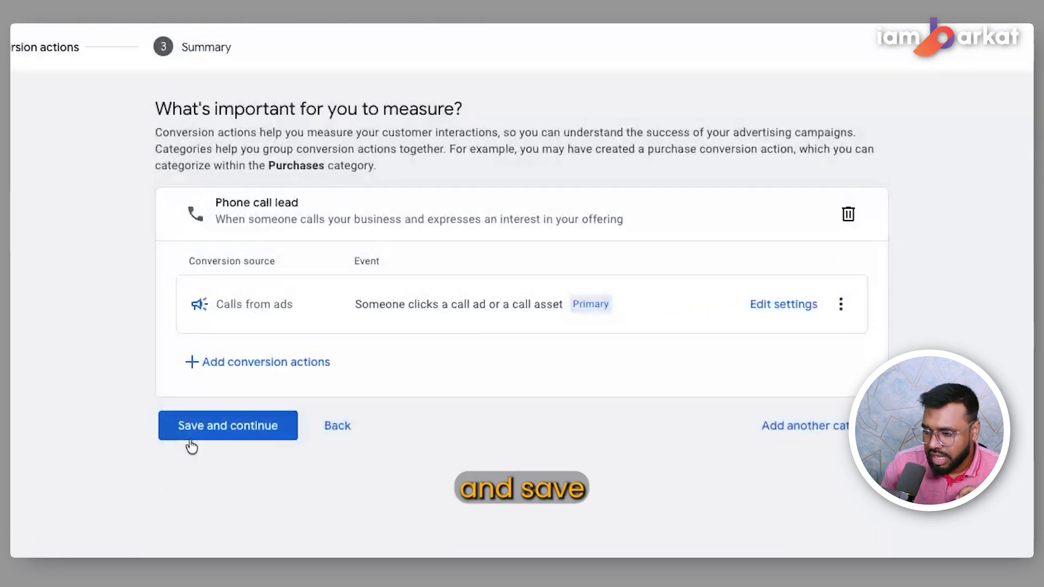
Save and finish the phone call conversion setup, and select Calls from assets/extensions under the Phone call lead goal
{"action": "left_click", "coordinate": [275, 411]}
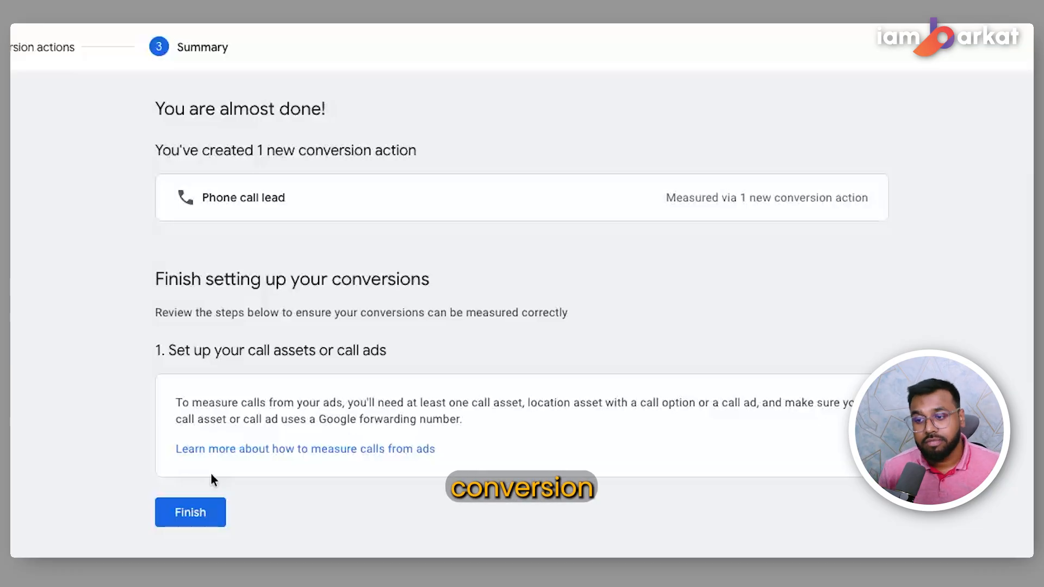
{"action": "left_click", "coordinate": [202, 499]}
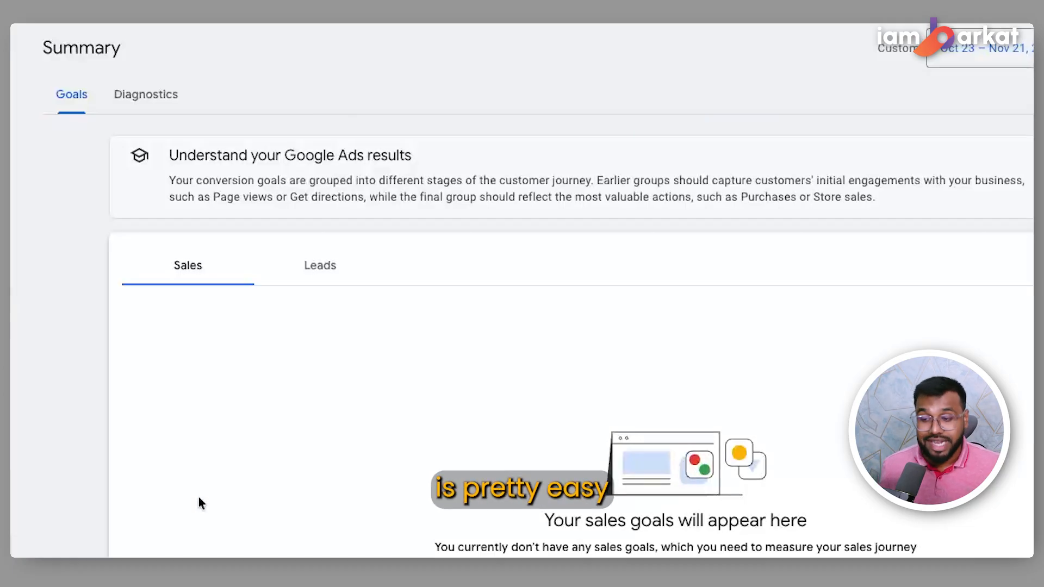
{"action": "scroll", "coordinate": [359, 305], "scroll_direction": "down", "scroll_amount": 10}
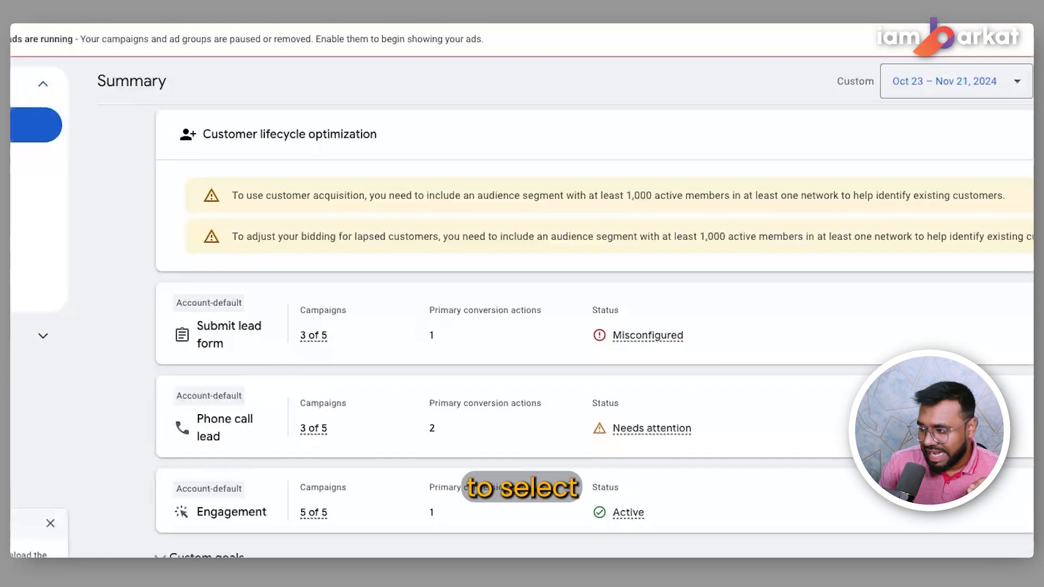
{"action": "left_click", "coordinate": [265, 472]}
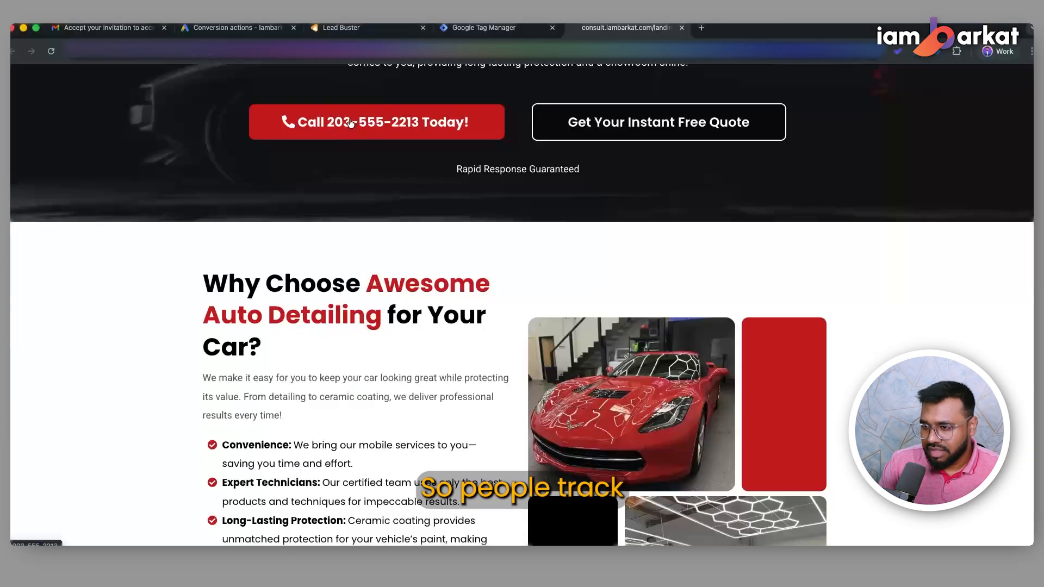
Try the call button on the landing page several times, dismissing the prompt to open a calling app each time
{"action": "left_click", "coordinate": [346, 120]}
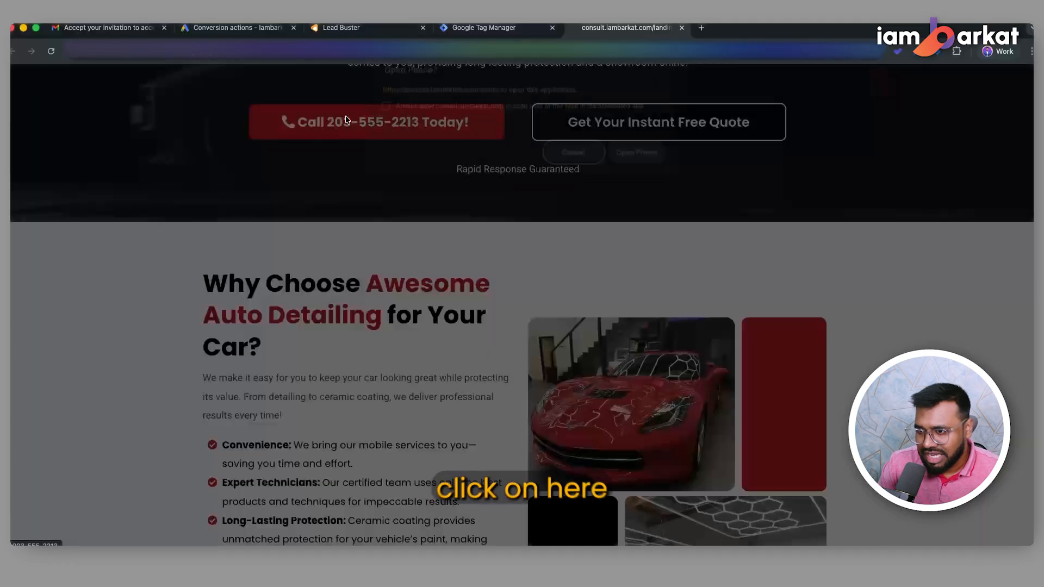
{"action": "left_click", "coordinate": [571, 161]}
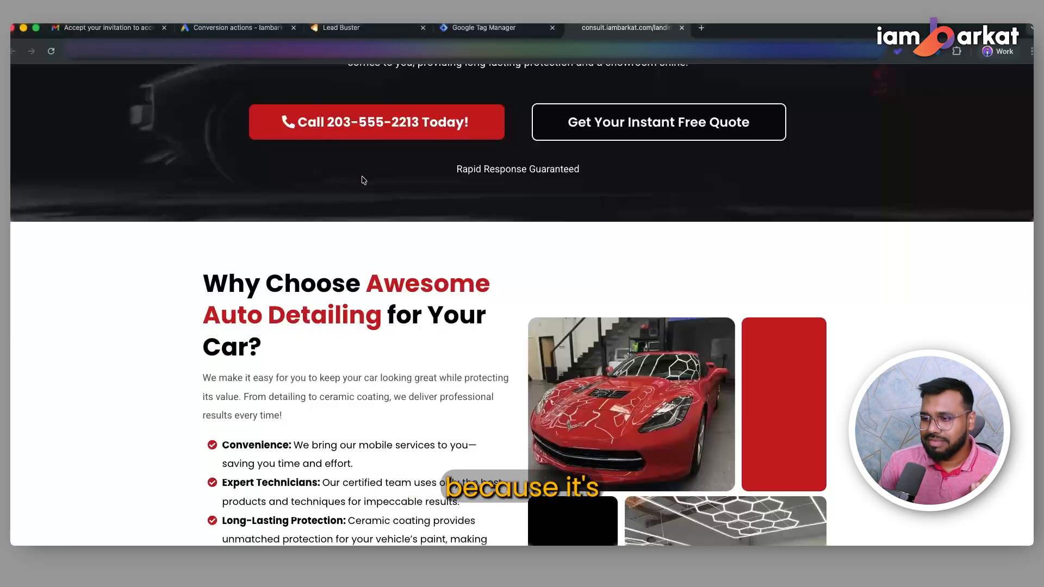
{"action": "scroll", "coordinate": [374, 168], "scroll_direction": "up", "scroll_amount": 2}
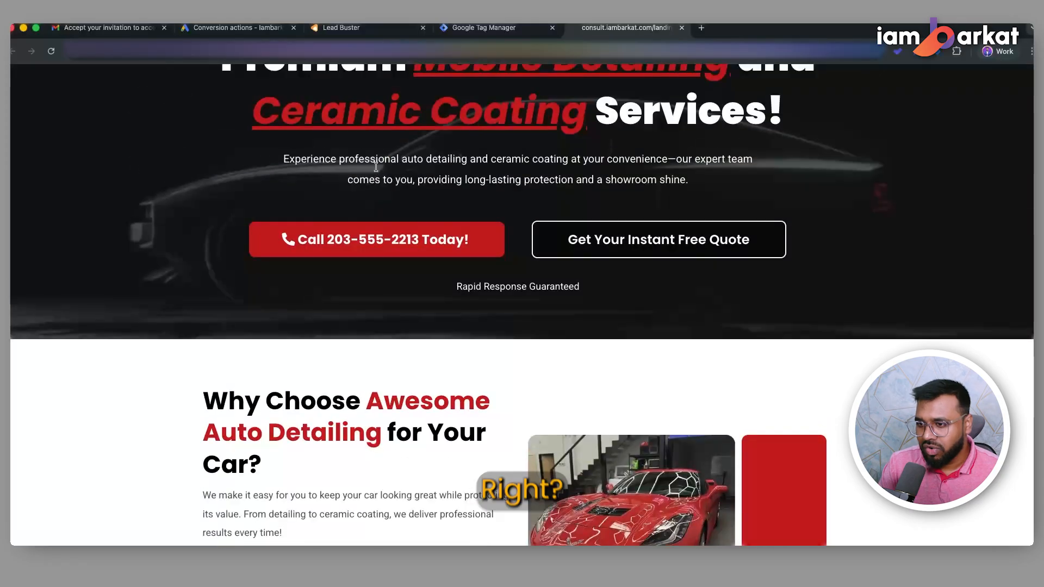
{"action": "left_click", "coordinate": [352, 238]}
{"action": "left_click", "coordinate": [572, 162]}
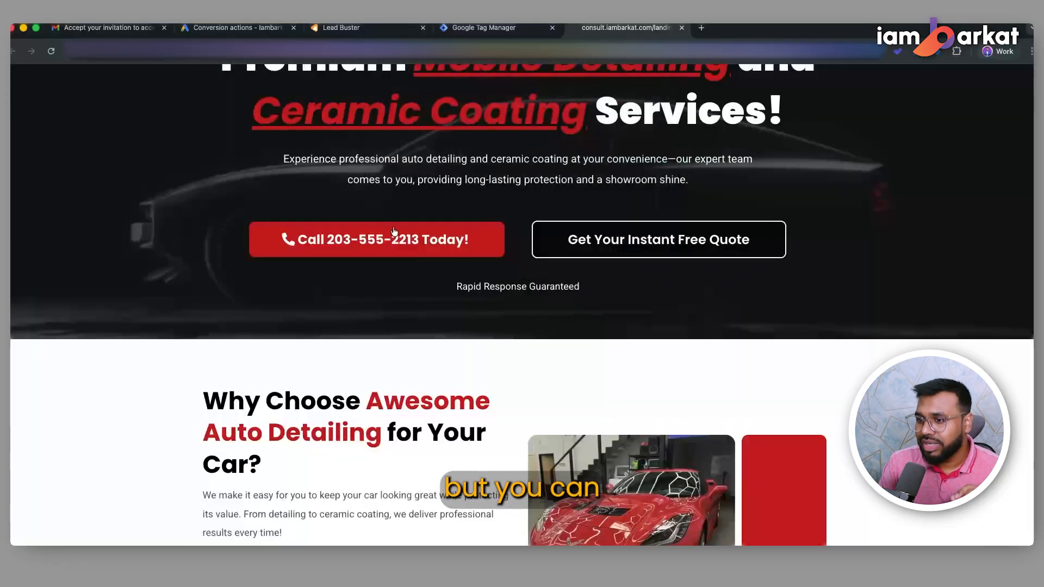
{"action": "left_click", "coordinate": [369, 246]}
{"action": "left_click", "coordinate": [576, 162]}
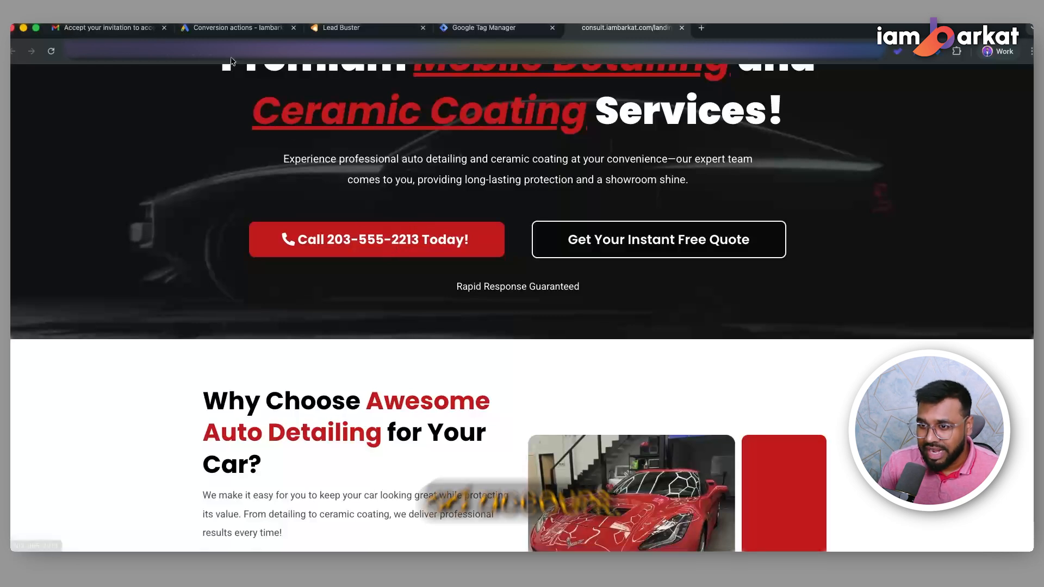
Back in Google Ads, select Calls from website and Survey submission from landing page to review the conversion actions set up
{"action": "left_click", "coordinate": [229, 29]}
{"action": "scroll", "coordinate": [410, 296], "scroll_direction": "down", "scroll_amount": 2}
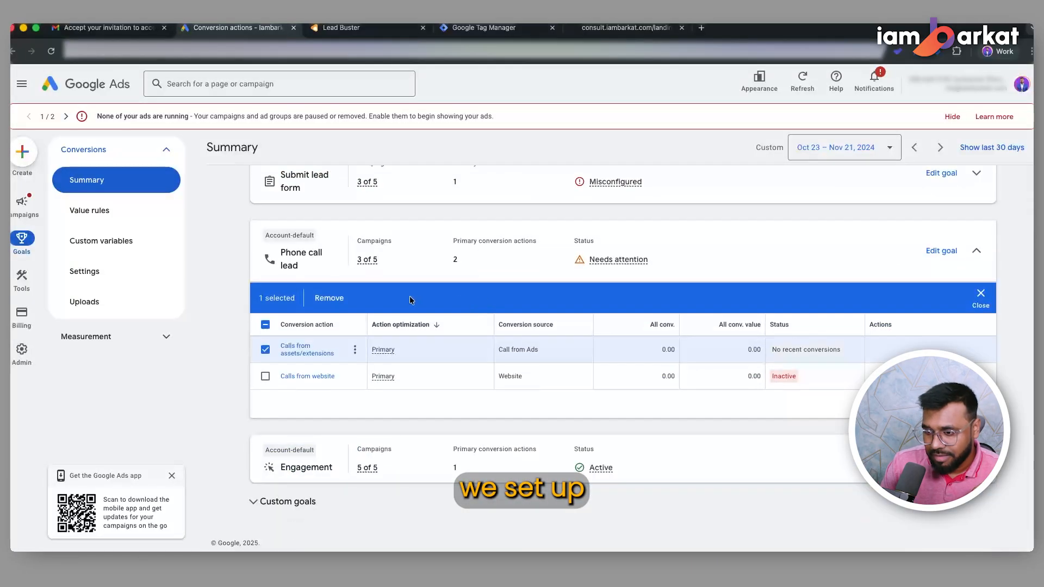
{"action": "left_click", "coordinate": [265, 376]}
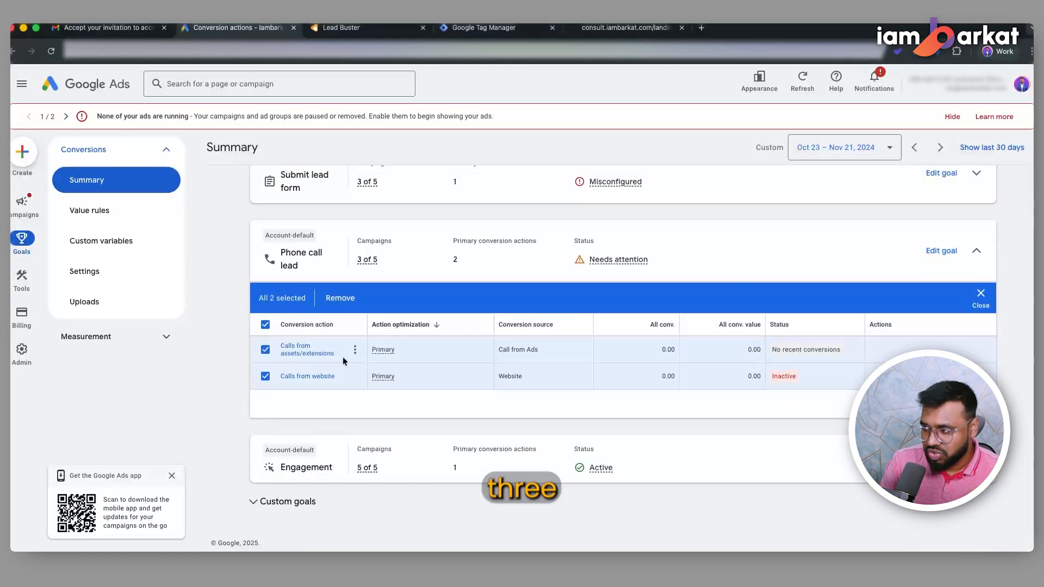
{"action": "left_click", "coordinate": [976, 176]}
{"action": "left_click", "coordinate": [265, 248]}
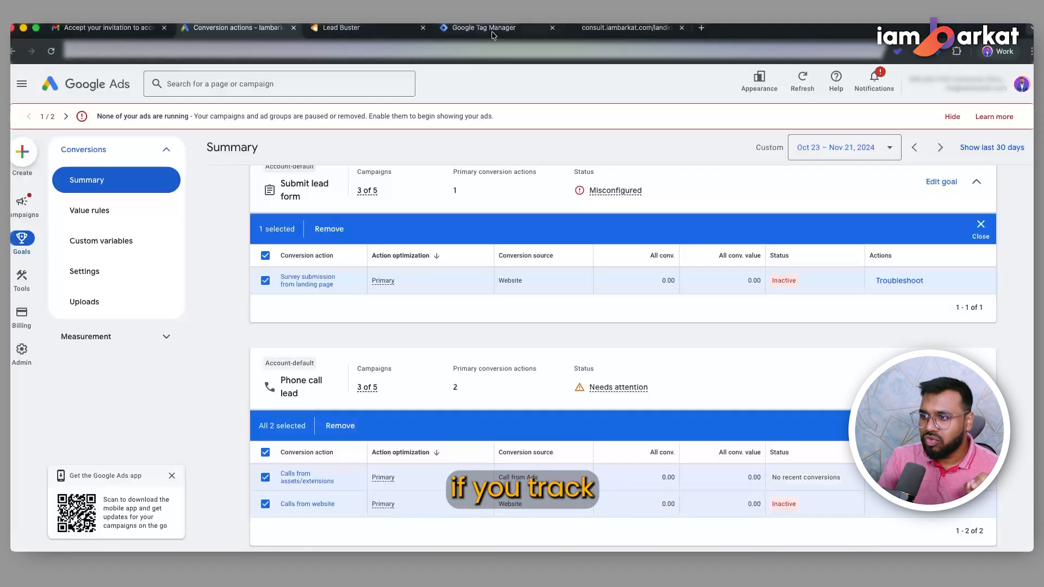
{"action": "left_click", "coordinate": [626, 27]}
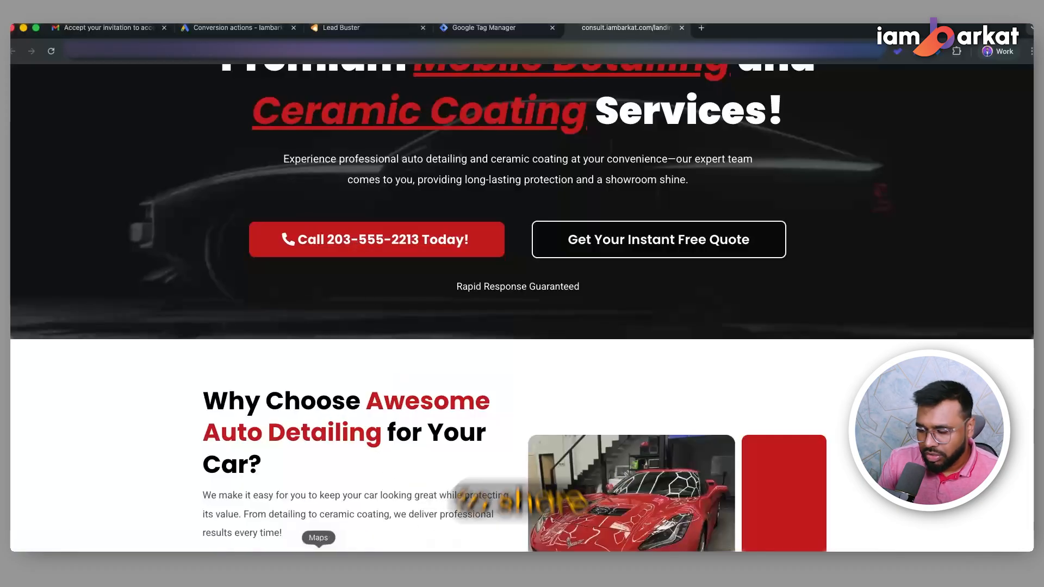
{"action": "left_click", "coordinate": [257, 31]}
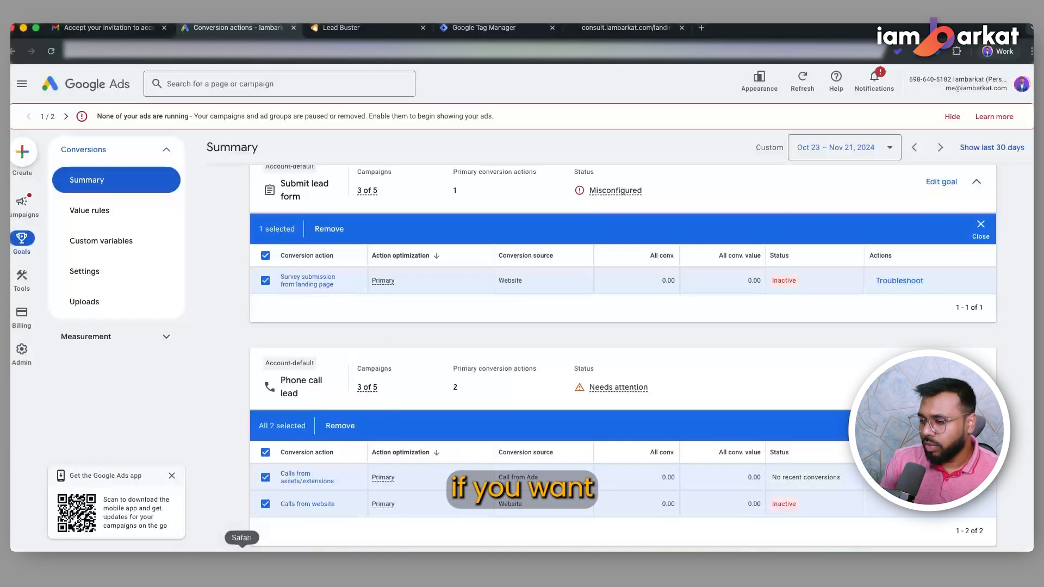
{"action": "left_click", "coordinate": [625, 28]}
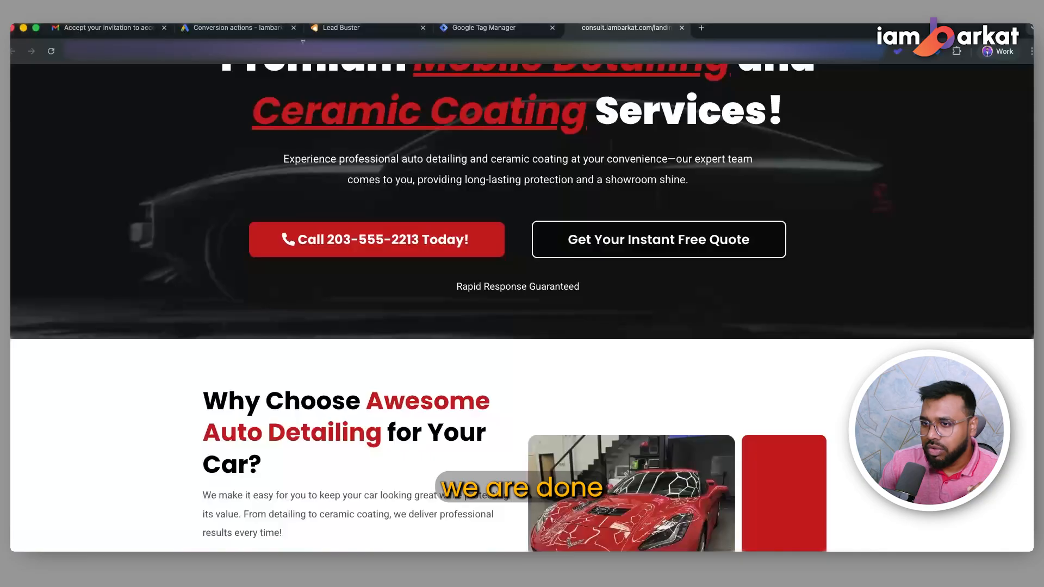
{"action": "left_click", "coordinate": [272, 32]}
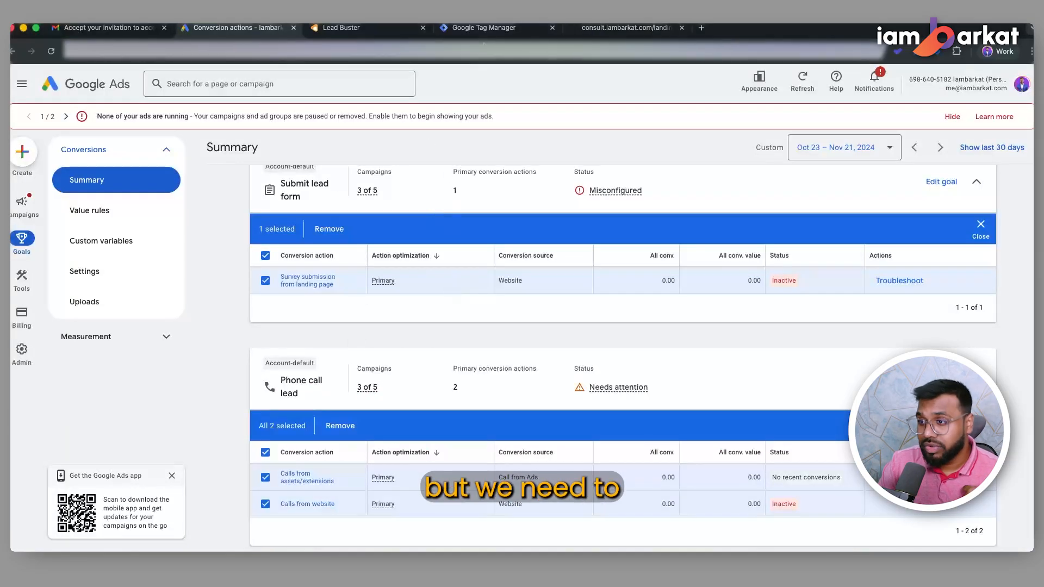
In Google Tag Manager, create a tag named "Conversion Linker" of the Conversion Linker type, with linking enabled on all page URLs
{"action": "left_click", "coordinate": [488, 30]}
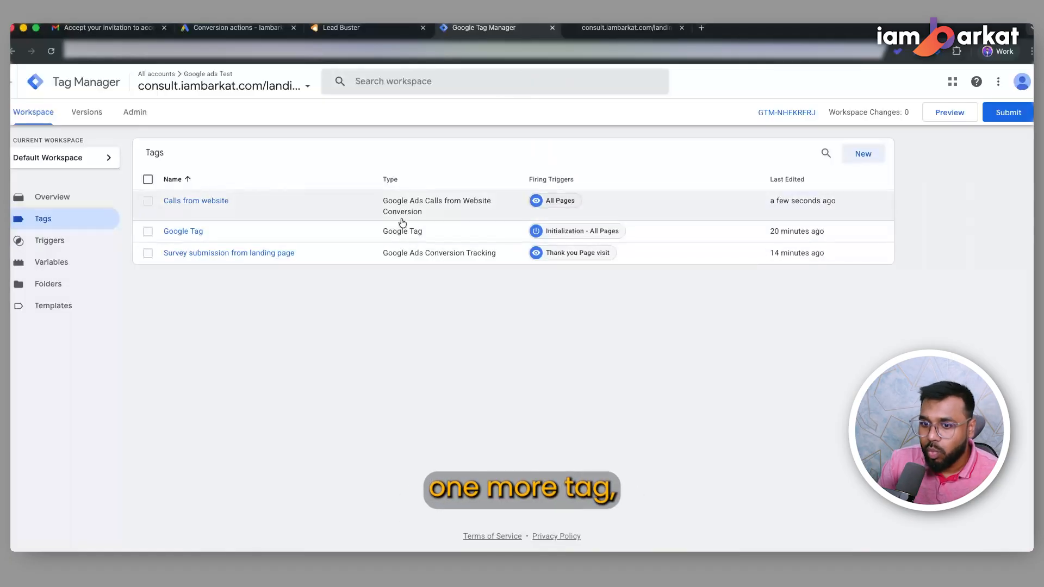
{"action": "left_click", "coordinate": [864, 155]}
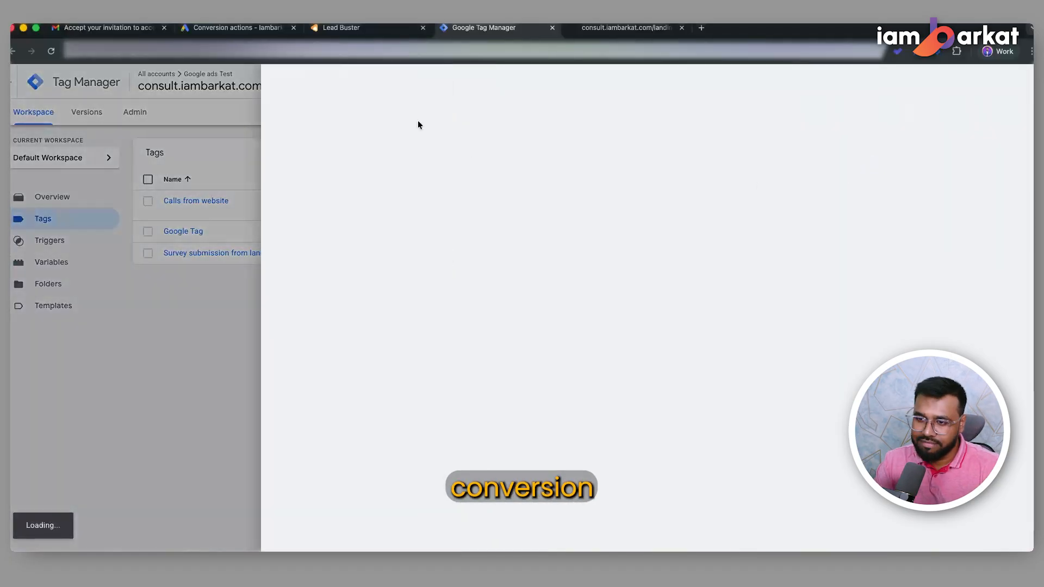
{"action": "left_click", "coordinate": [338, 79]}
{"action": "key", "text": "ctrl+a"}
{"action": "type", "text": "Conver"}
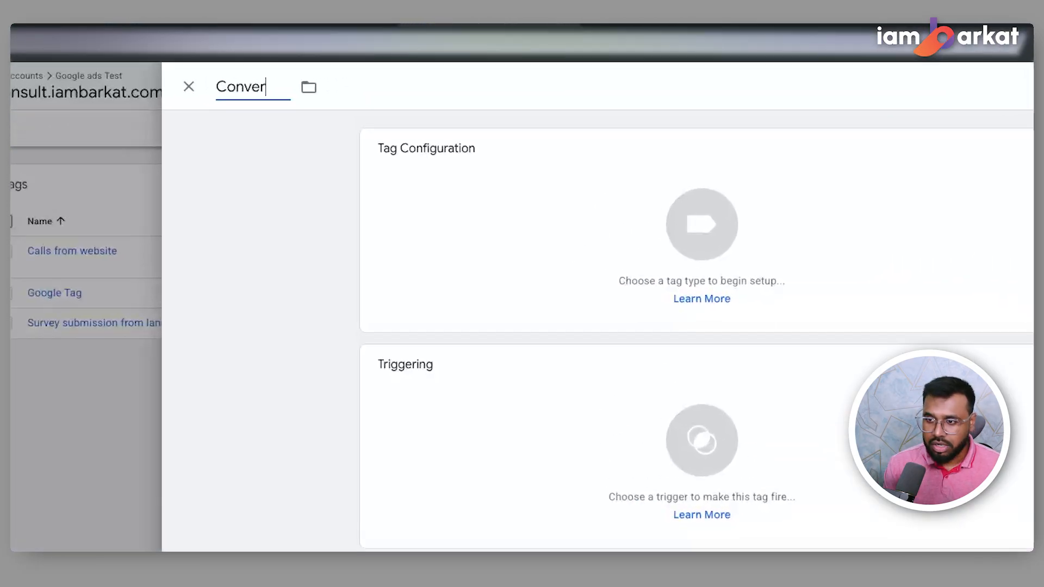
{"action": "type", "text": "sion Linker"}
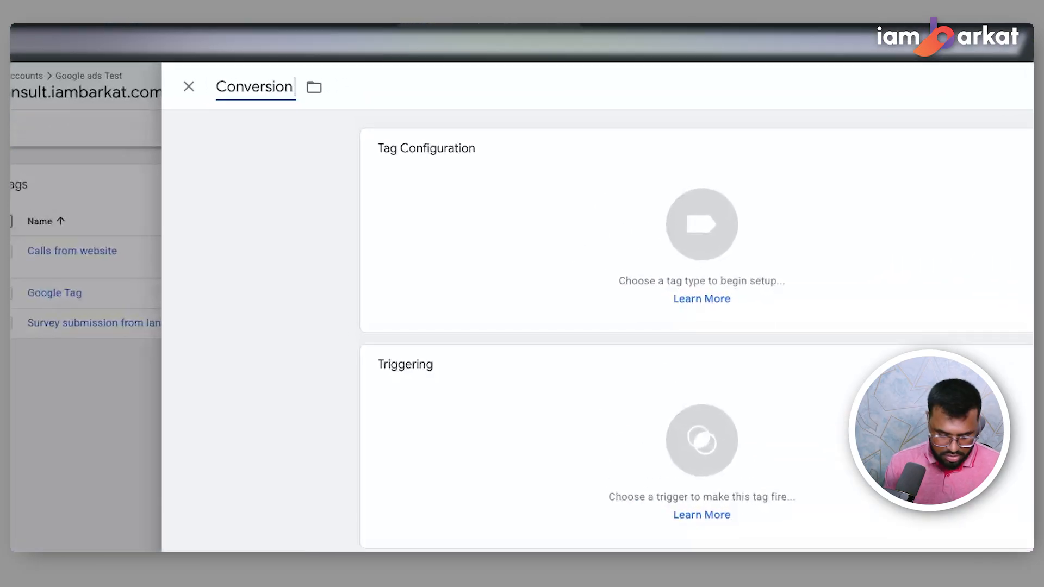
{"action": "left_click", "coordinate": [548, 225]}
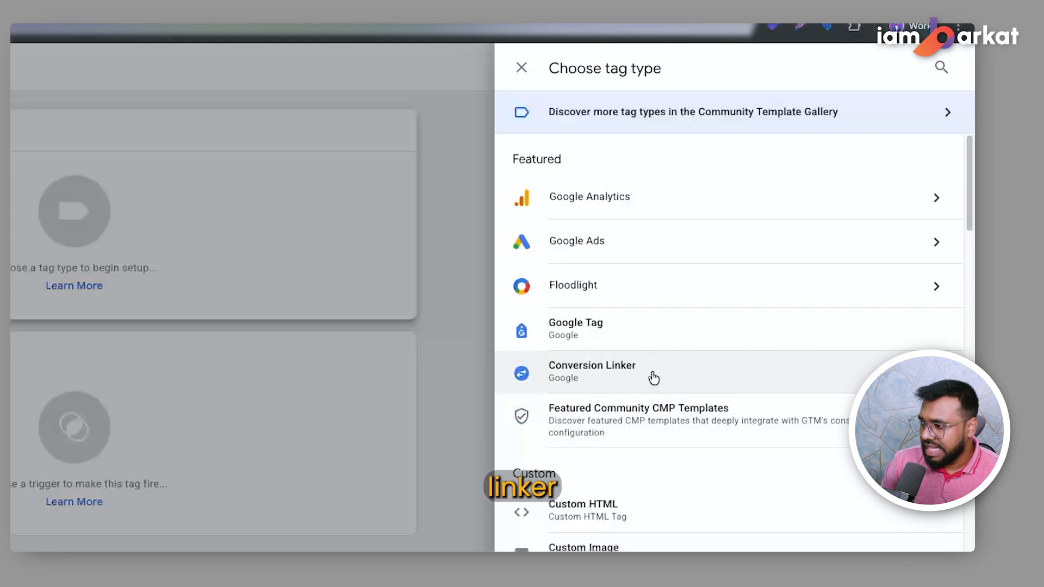
{"action": "left_click", "coordinate": [598, 374]}
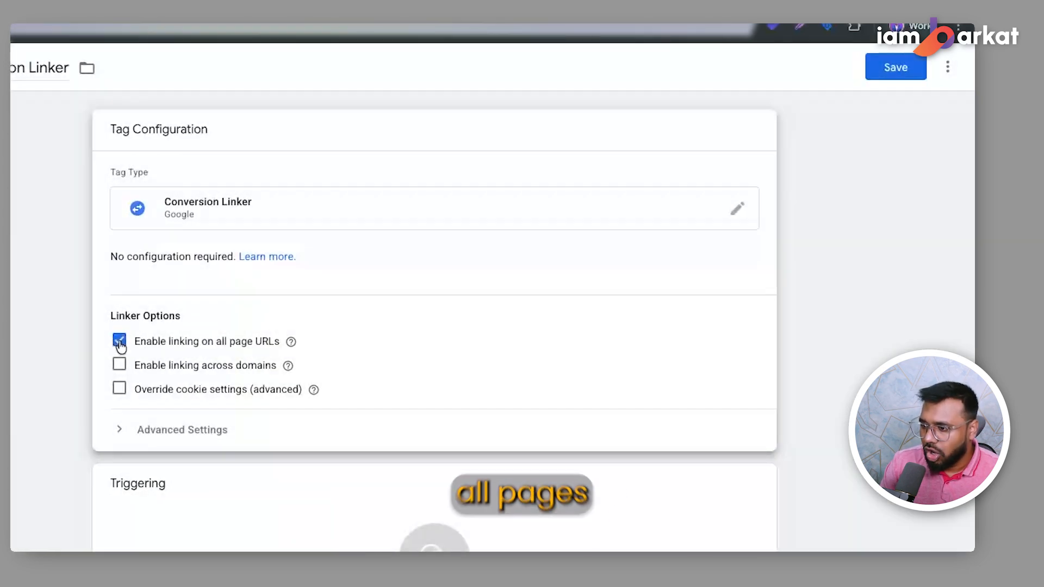
Set the Conversion Linker tag to fire on the All Pages trigger and save the tag
{"action": "left_click", "coordinate": [433, 547]}
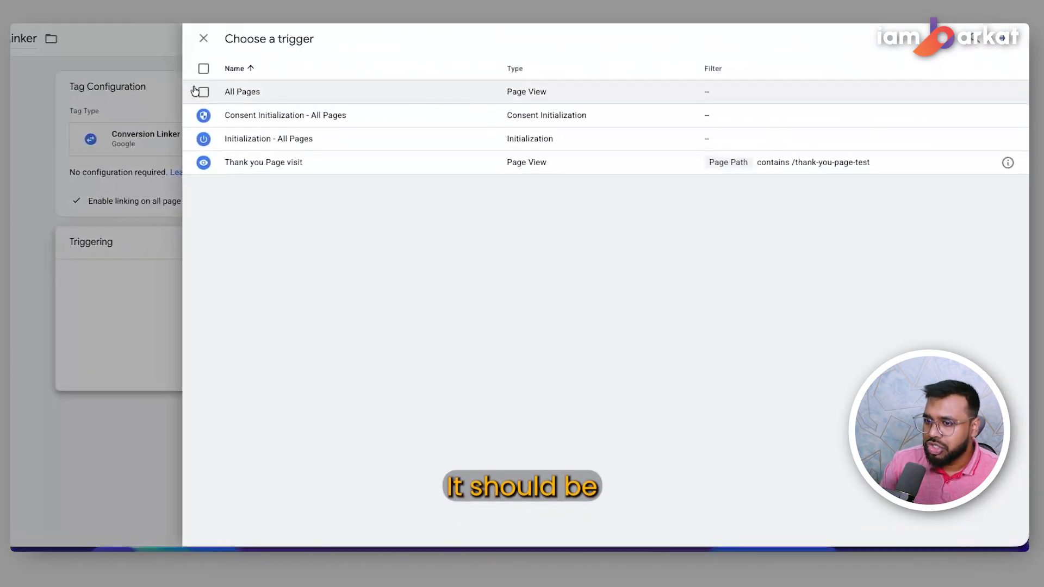
{"action": "left_click", "coordinate": [201, 92]}
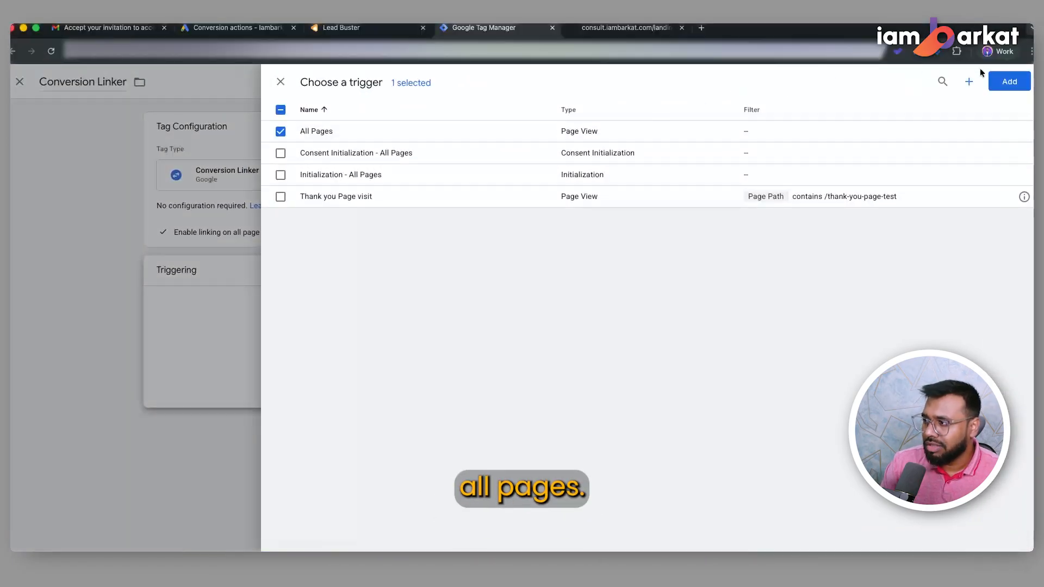
{"action": "left_click", "coordinate": [1008, 81]}
{"action": "left_click", "coordinate": [986, 82]}
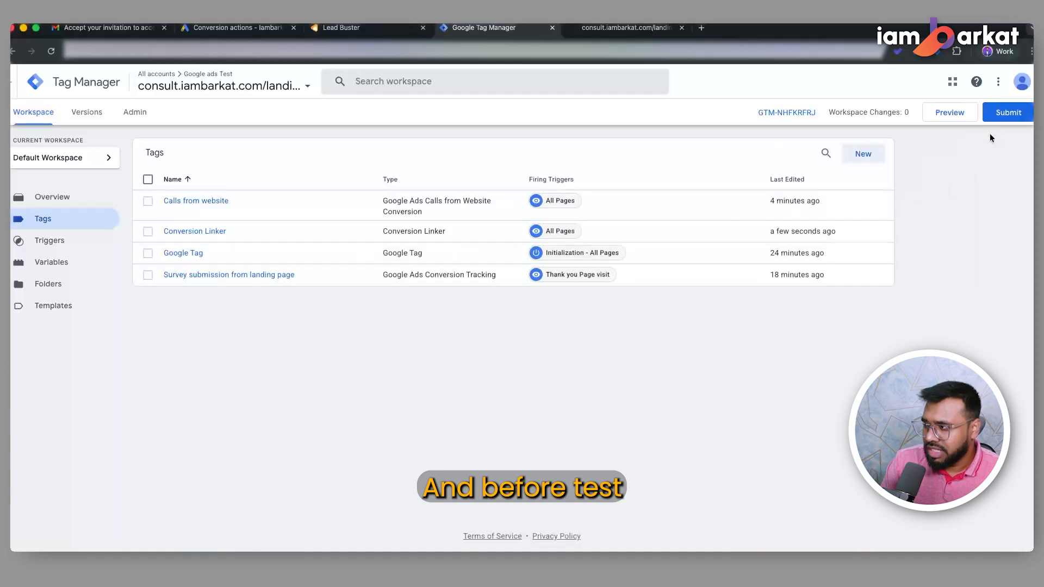
Publish the workspace changes as a new version, using "New tracking setup" for both the version name and the description
{"action": "left_click", "coordinate": [1000, 113]}
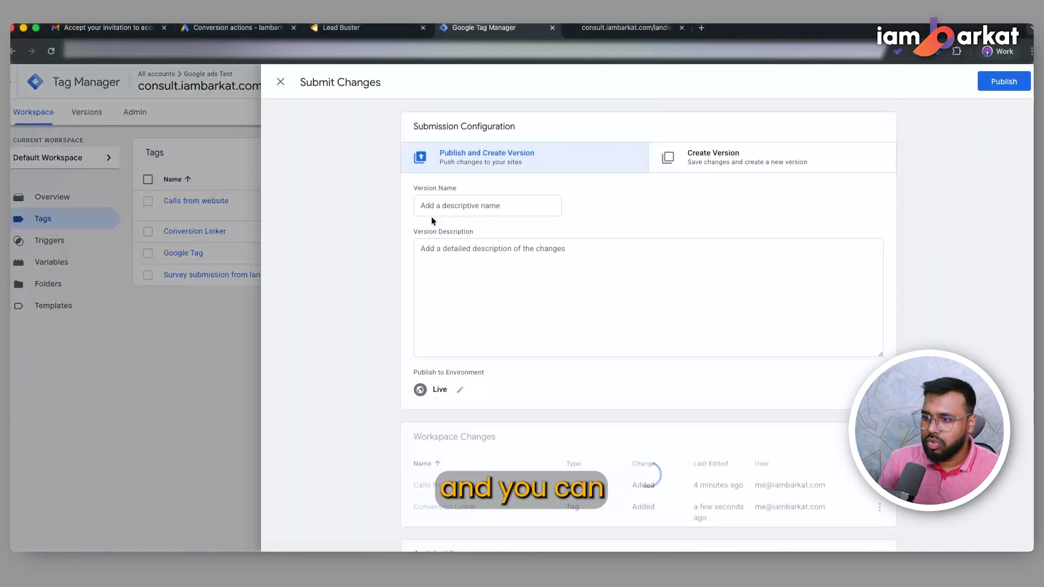
{"action": "left_click", "coordinate": [435, 207]}
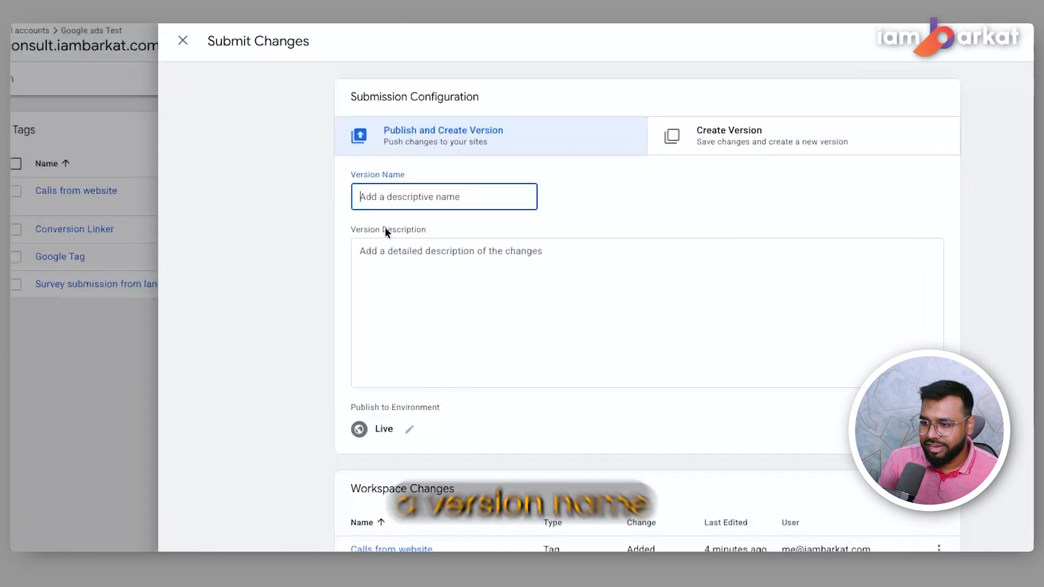
{"action": "left_click", "coordinate": [462, 311]}
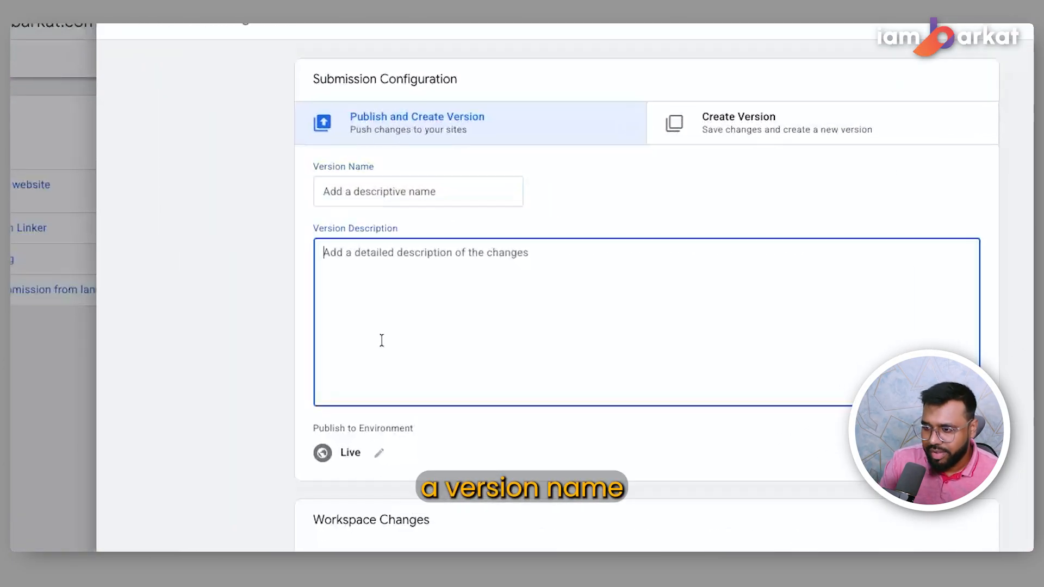
{"action": "left_click", "coordinate": [353, 200]}
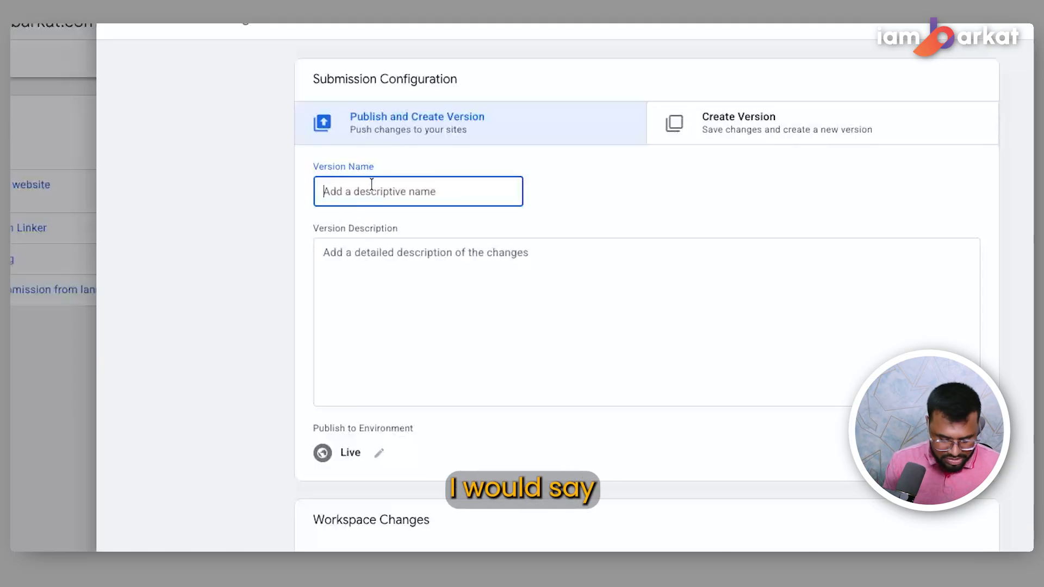
{"action": "type", "text": "New tra"}
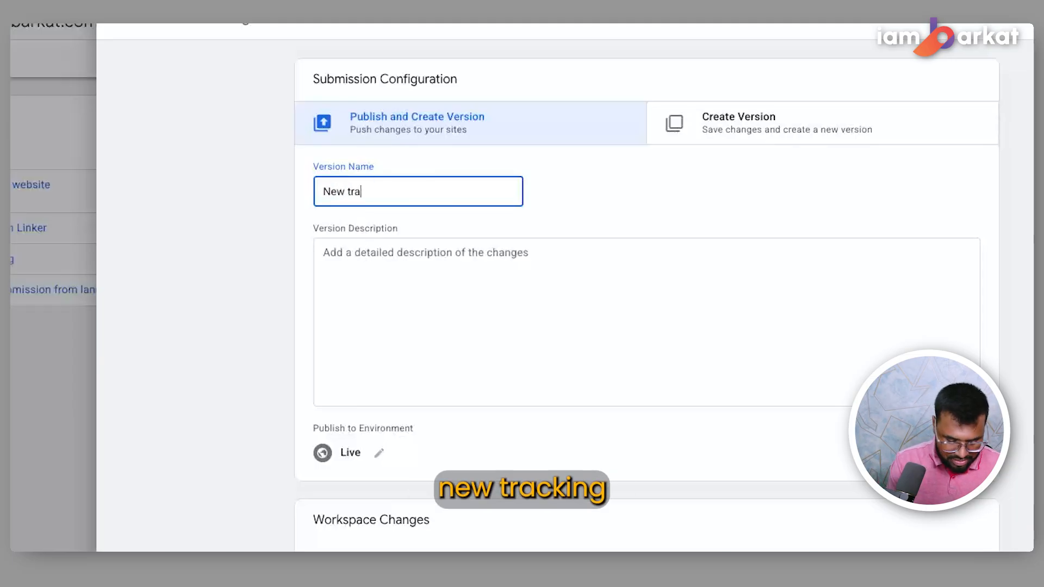
{"action": "type", "text": "cking setup"}
{"action": "key", "text": "ctrl+a"}
{"action": "key", "text": "ctrl+c"}
{"action": "left_click", "coordinate": [463, 306]}
{"action": "key", "text": "ctrl+v"}
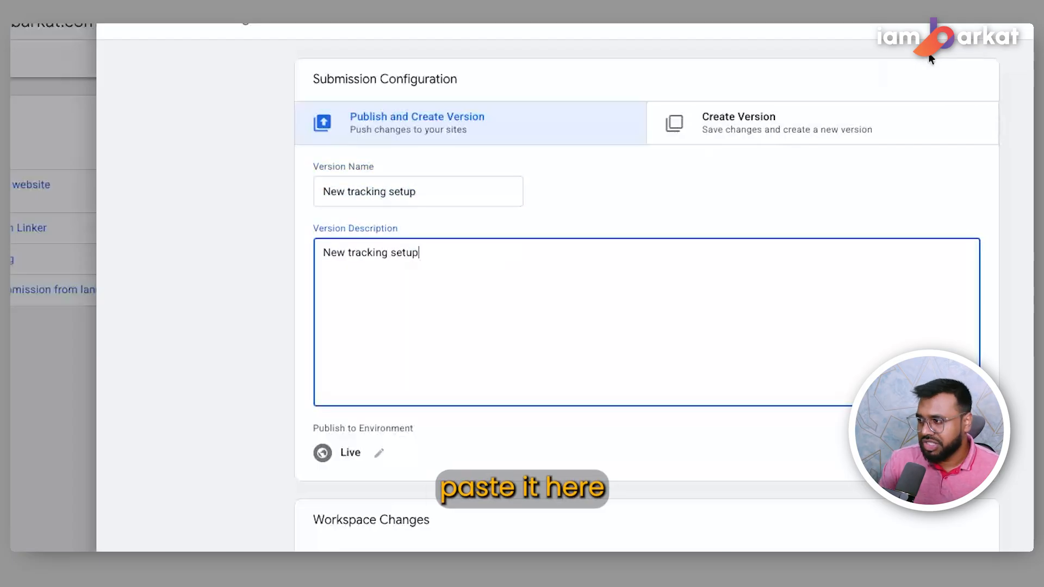
{"action": "left_click", "coordinate": [1027, 26]}
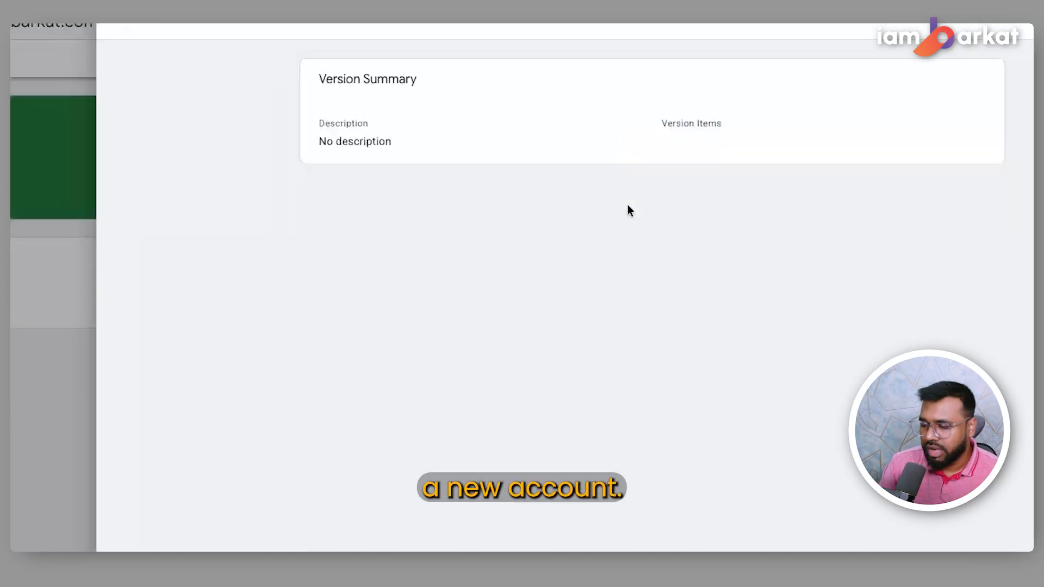
{"action": "left_click", "coordinate": [23, 241]}
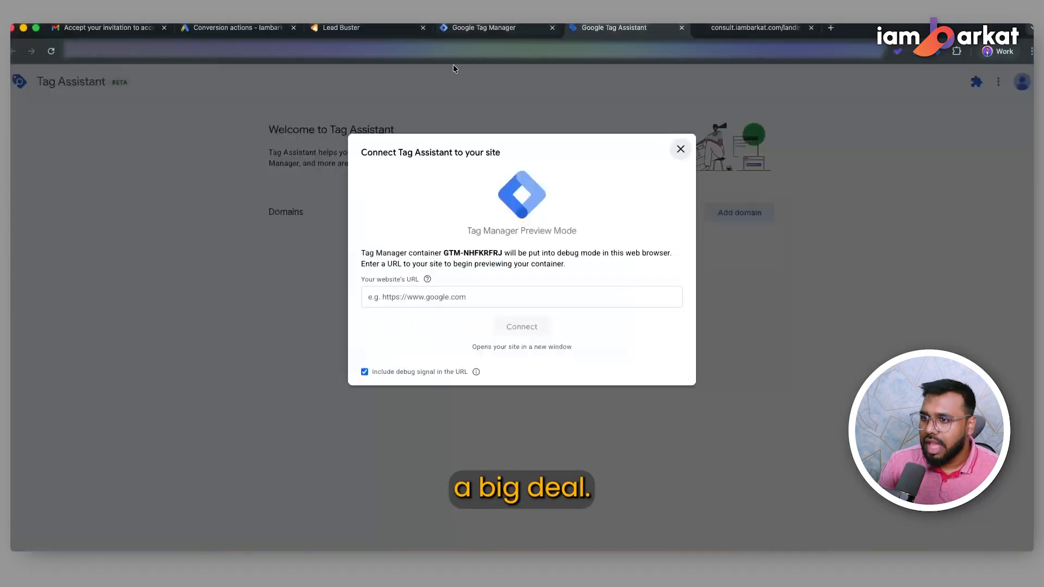
{"action": "left_click", "coordinate": [342, 32]}
{"action": "left_click_drag", "start_coordinate": [630, 243], "coordinate": [497, 235]}
{"action": "key", "text": "super+c"}
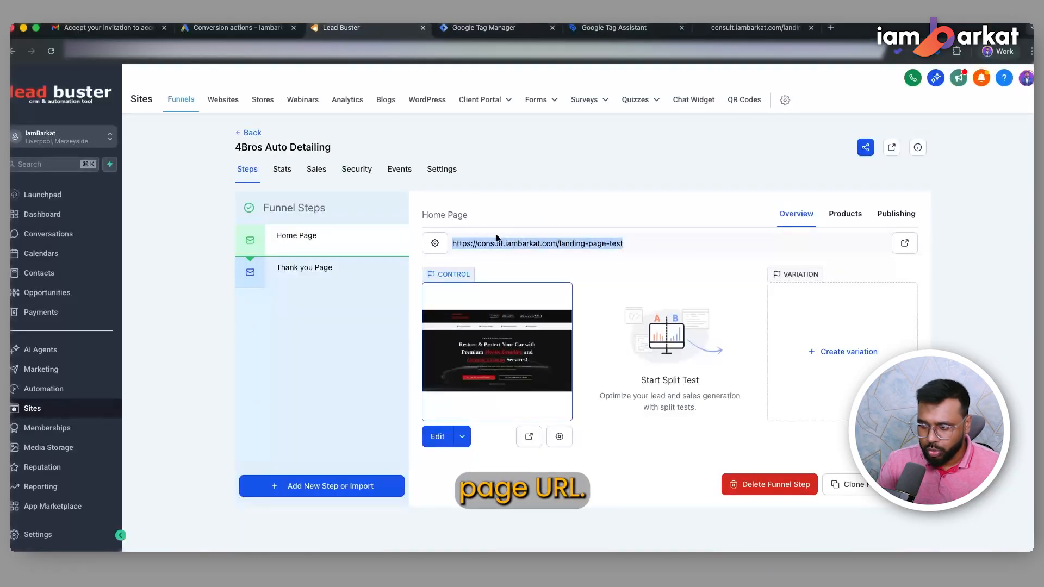
{"action": "left_click", "coordinate": [631, 37]}
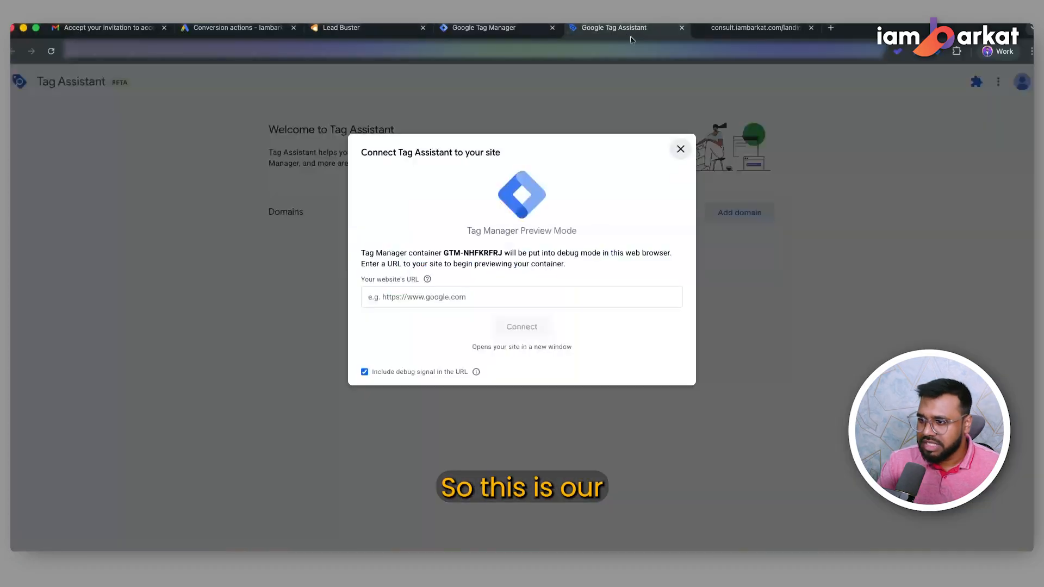
{"action": "left_click", "coordinate": [485, 293]}
{"action": "key", "text": "super+v"}
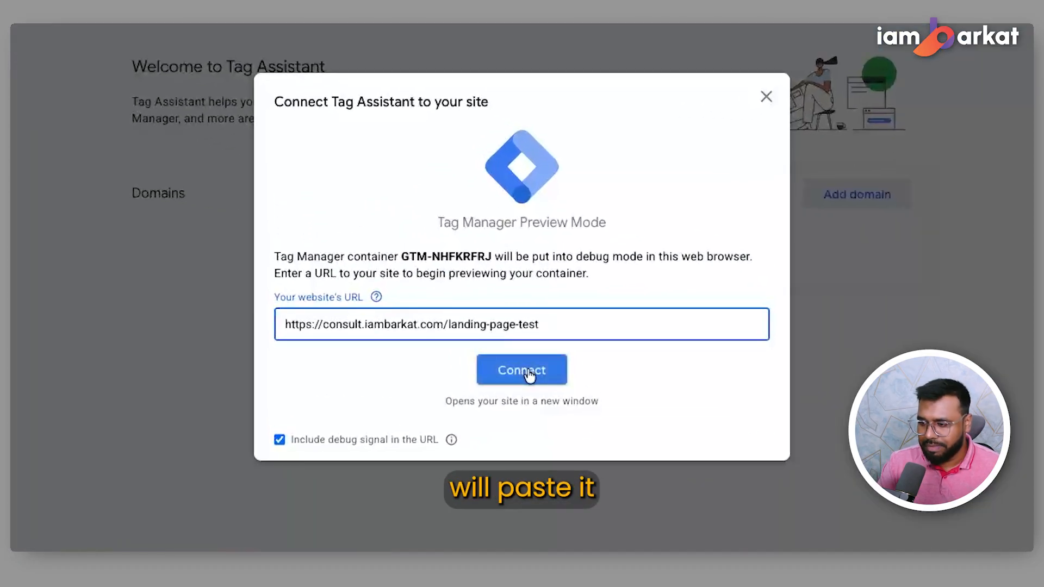
{"action": "left_click", "coordinate": [528, 373]}
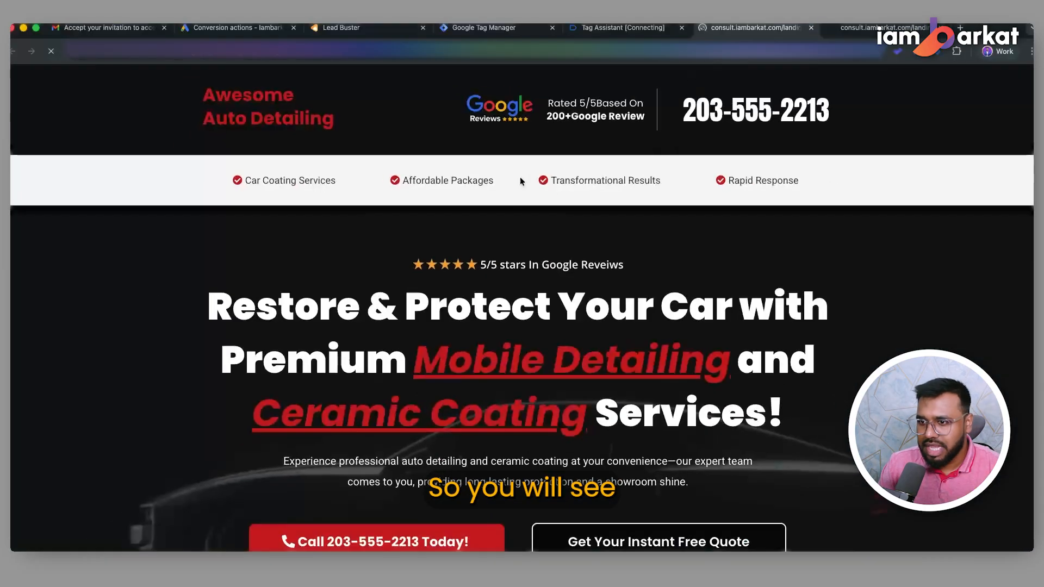
Close the survey pop-up on the previewed landing page and acknowledge the established connection in Tag Assistant
{"action": "scroll", "coordinate": [520, 181], "scroll_direction": "down", "scroll_amount": 20}
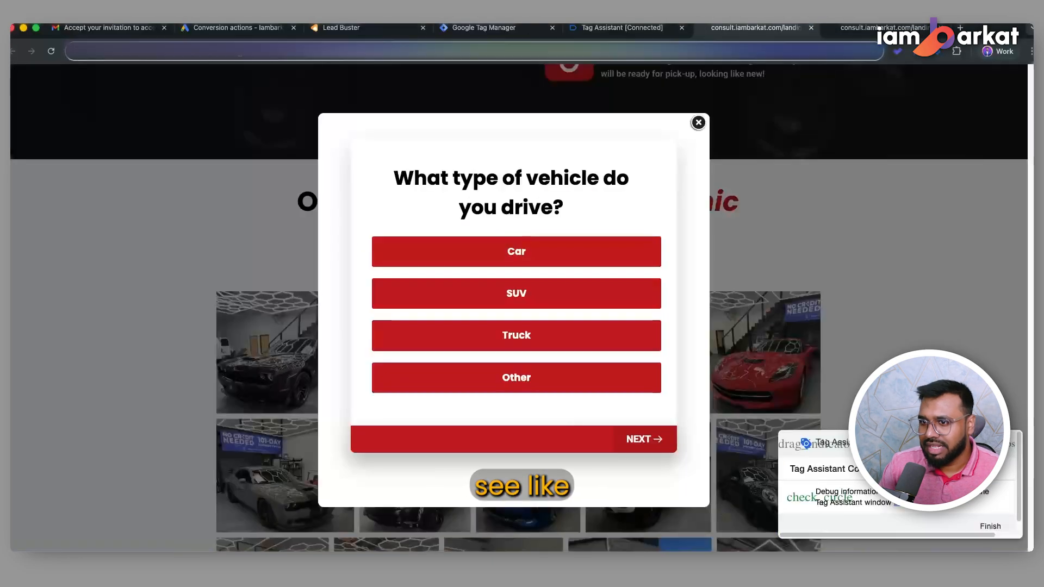
{"action": "left_click", "coordinate": [698, 122]}
{"action": "left_click", "coordinate": [623, 27]}
{"action": "left_click", "coordinate": [527, 274]}
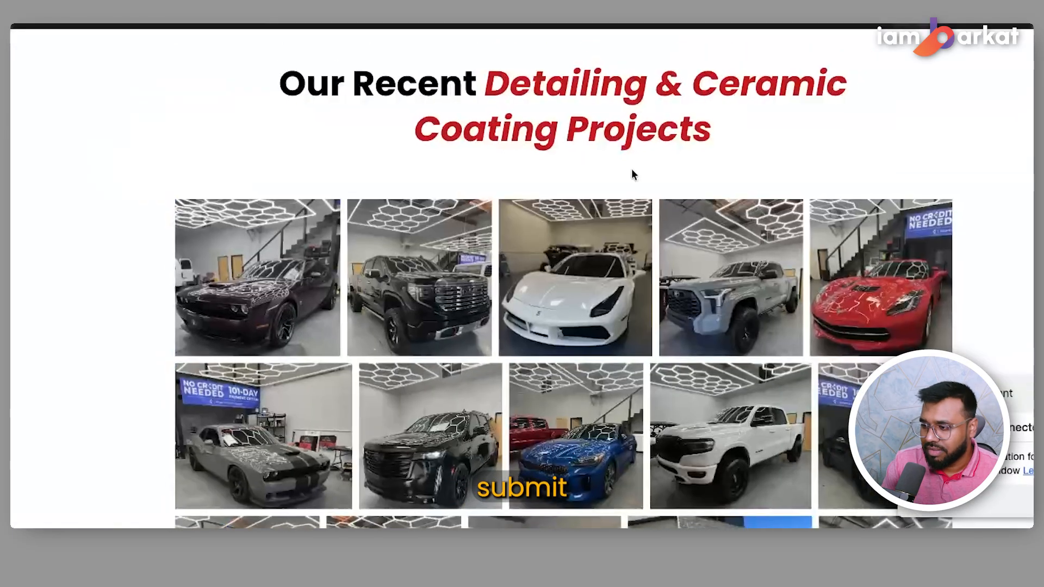
Open the free quote survey on the landing page and answer its questions, choosing Car as the vehicle and Other as the service
{"action": "scroll", "coordinate": [572, 273], "scroll_direction": "up", "scroll_amount": 10}
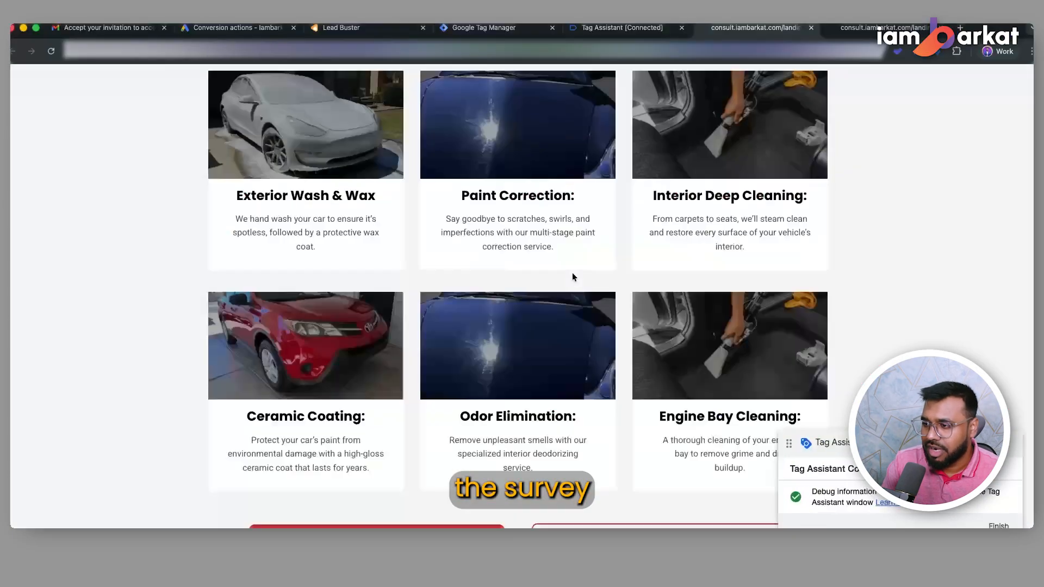
{"action": "scroll", "coordinate": [560, 302], "scroll_direction": "down", "scroll_amount": 5}
{"action": "scroll", "coordinate": [592, 222], "scroll_direction": "up", "scroll_amount": 3}
{"action": "left_click", "coordinate": [600, 140]}
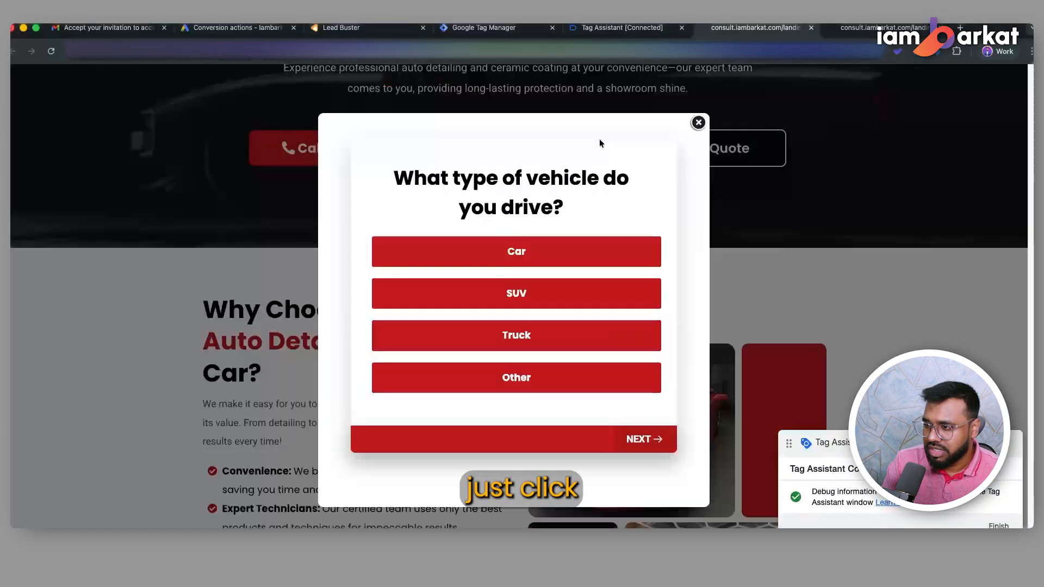
{"action": "left_click", "coordinate": [521, 253]}
{"action": "left_click", "coordinate": [500, 308]}
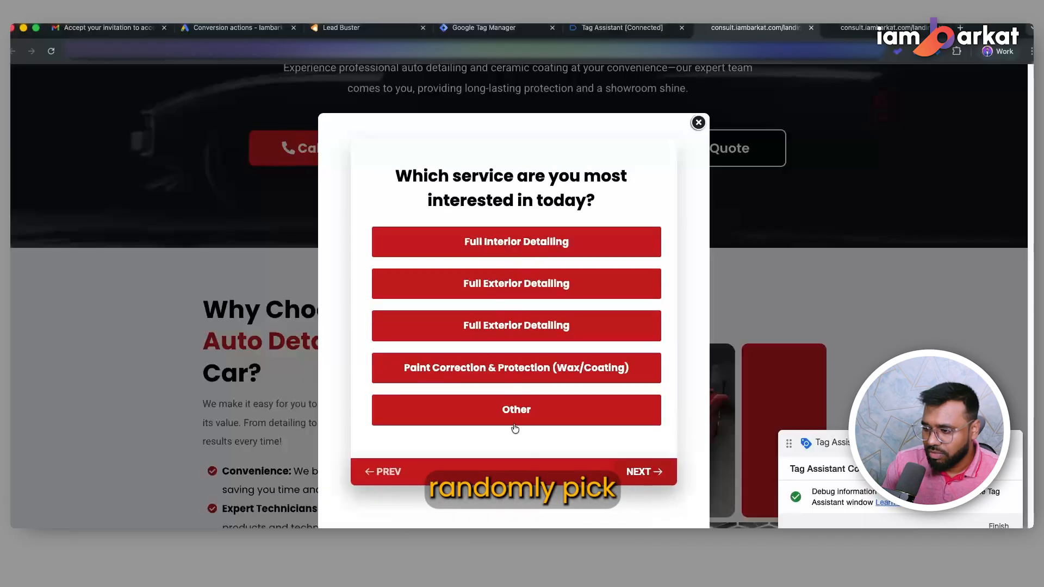
{"action": "left_click", "coordinate": [487, 408]}
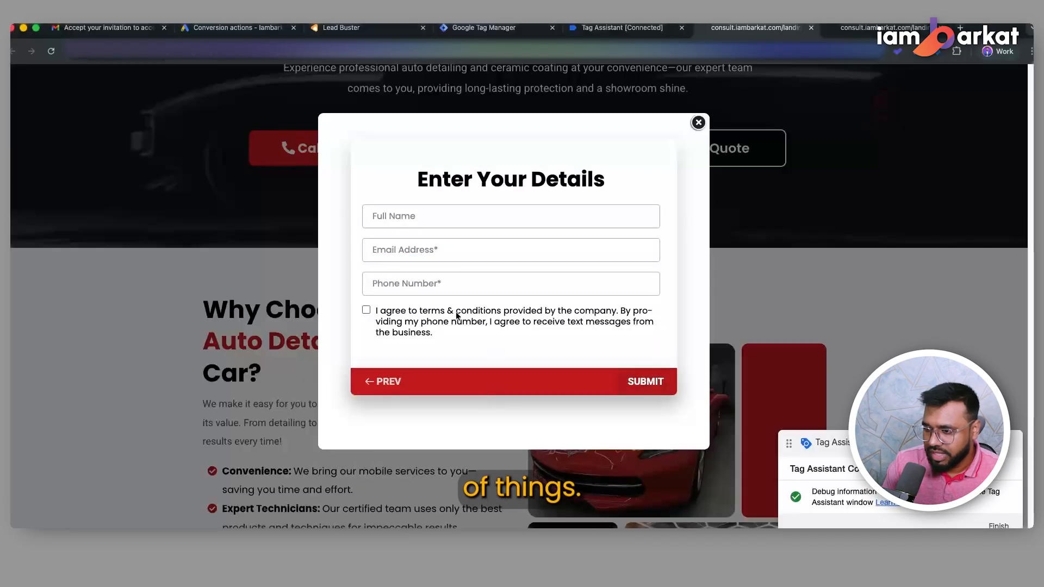
Fill in the survey's full name with "Test" and enter the contact's e-mail address
{"action": "left_click", "coordinate": [404, 215]}
{"action": "type", "text": "Test"}
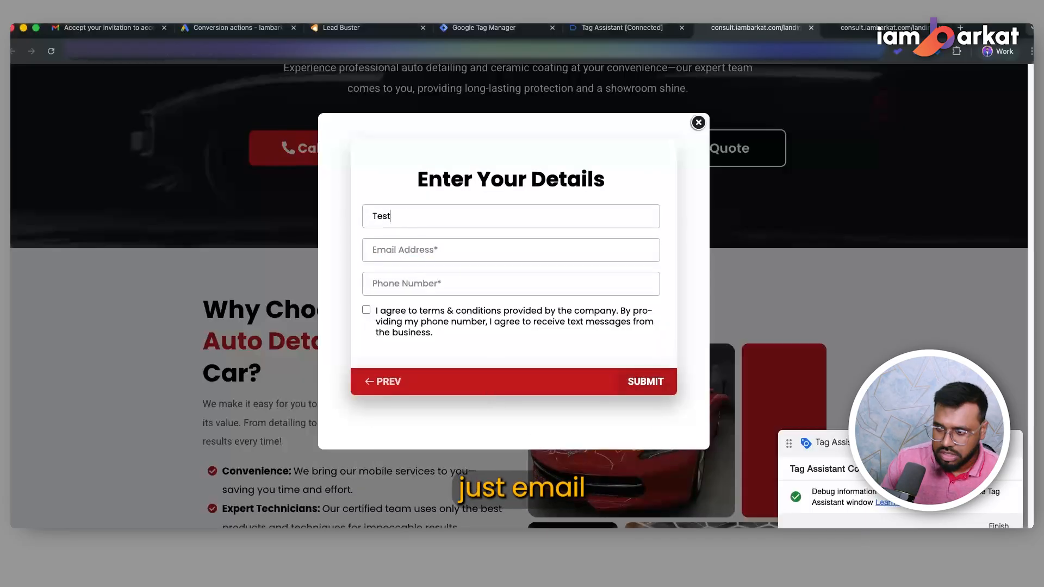
{"action": "left_click", "coordinate": [430, 248]}
{"action": "left_click", "coordinate": [451, 277]}
Enter the contact's phone number, agree to the terms and conditions, and submit the survey
{"action": "left_click", "coordinate": [408, 281]}
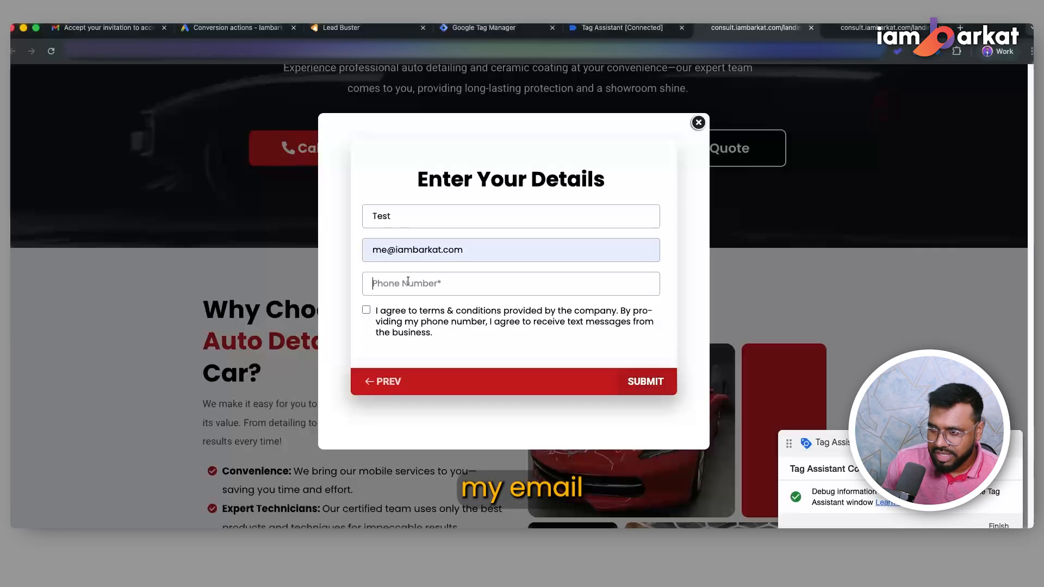
{"action": "key", "text": "super+v"}
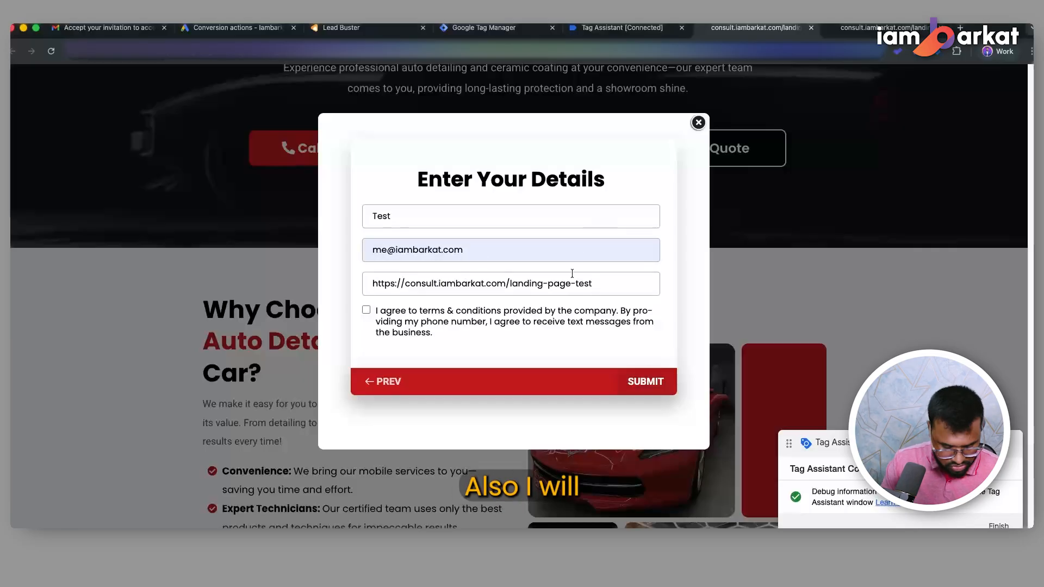
{"action": "key", "text": "super+z"}
{"action": "scroll", "coordinate": [263, 263], "scroll_direction": "down", "scroll_amount": 3}
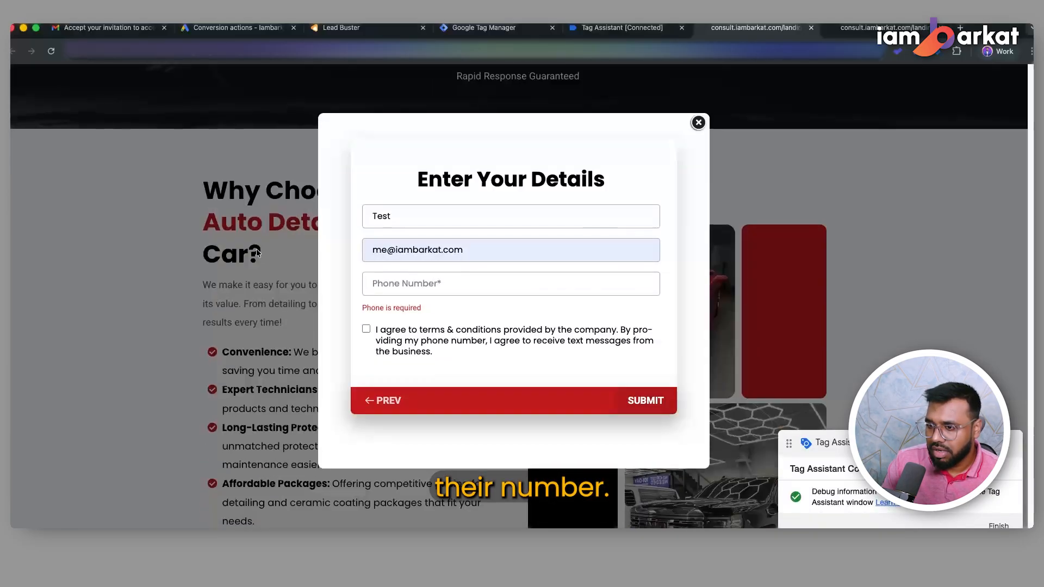
{"action": "scroll", "coordinate": [258, 256], "scroll_direction": "up", "scroll_amount": 10}
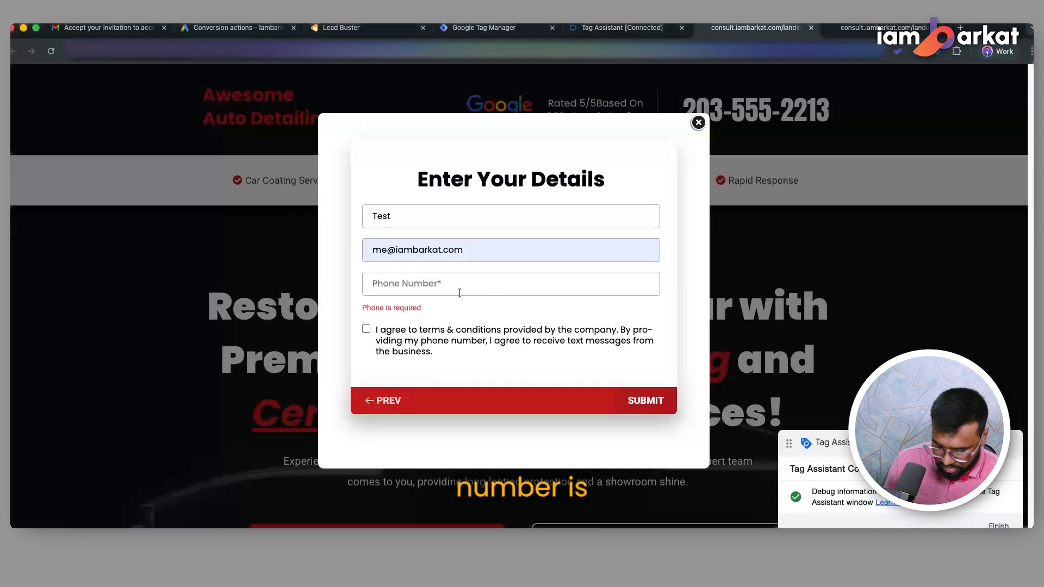
{"action": "type", "text": "2035552213"}
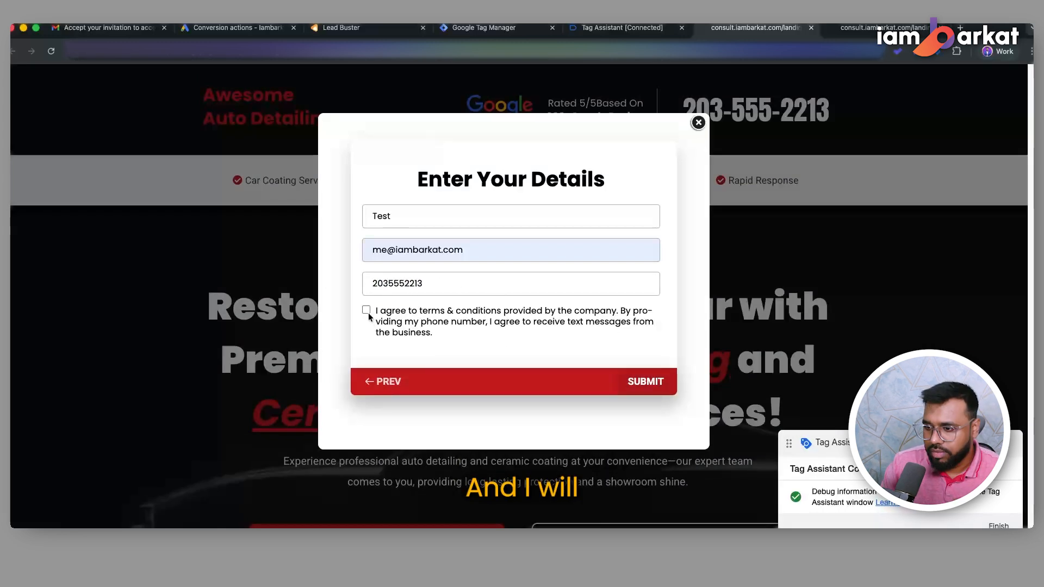
{"action": "left_click", "coordinate": [366, 310]}
{"action": "left_click", "coordinate": [645, 387]}
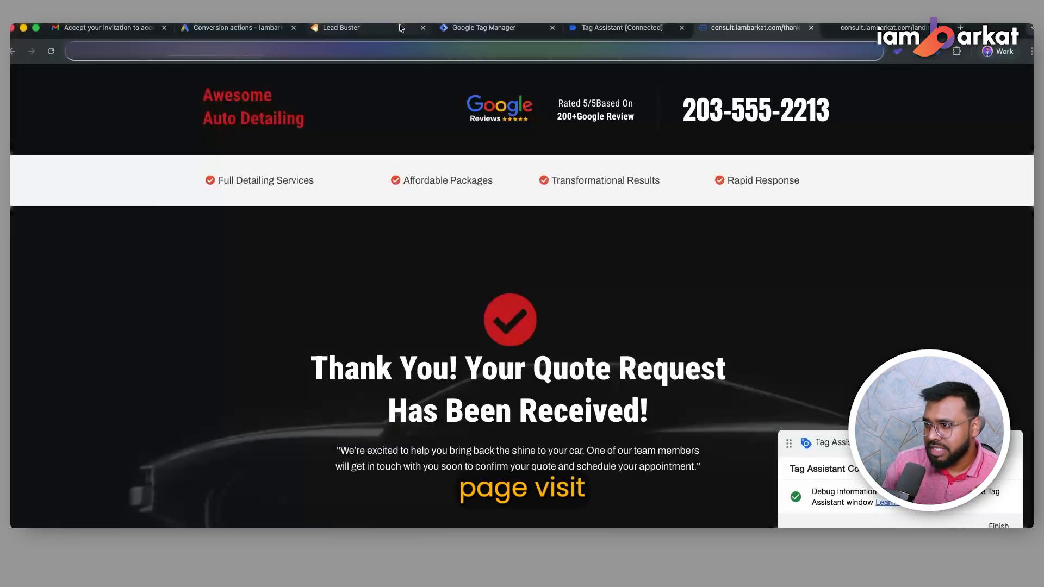
Check in Tag Assistant which tags fired for the survey submission, and close the debug session and the thank-you page
{"action": "left_click", "coordinate": [617, 28]}
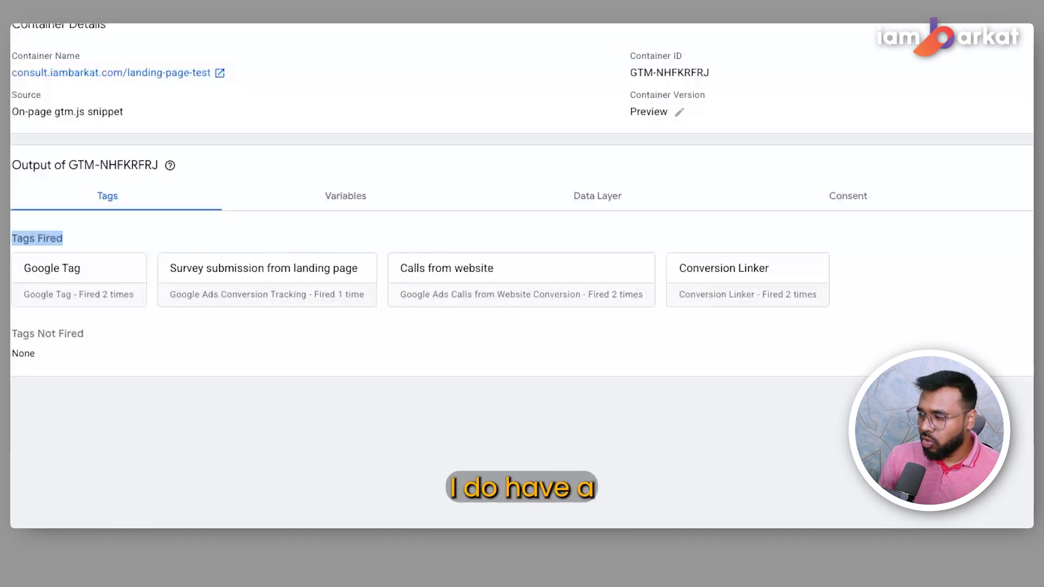
{"action": "left_click", "coordinate": [681, 28]}
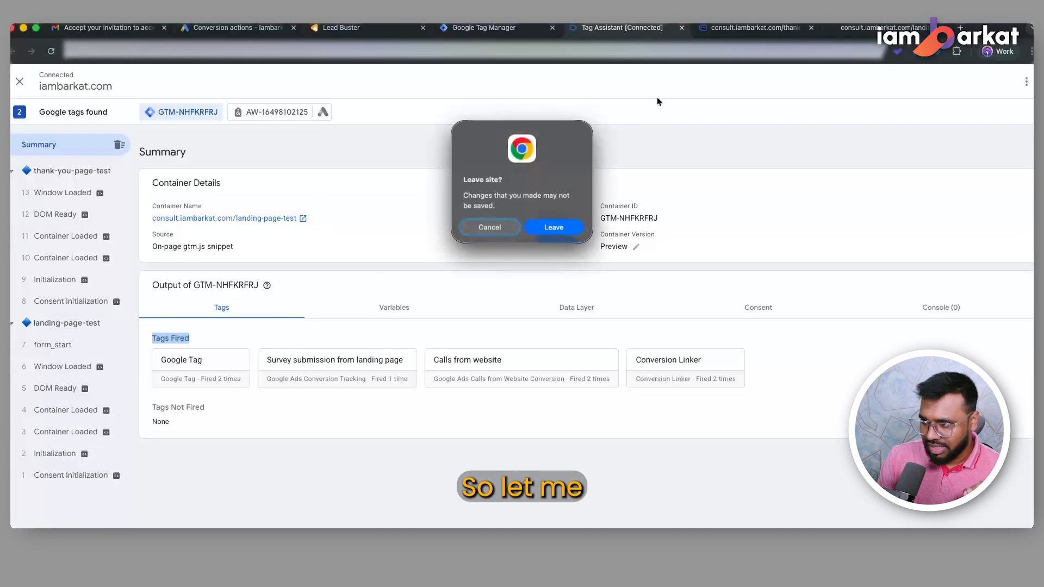
{"action": "left_click", "coordinate": [555, 228]}
{"action": "left_click", "coordinate": [680, 28]}
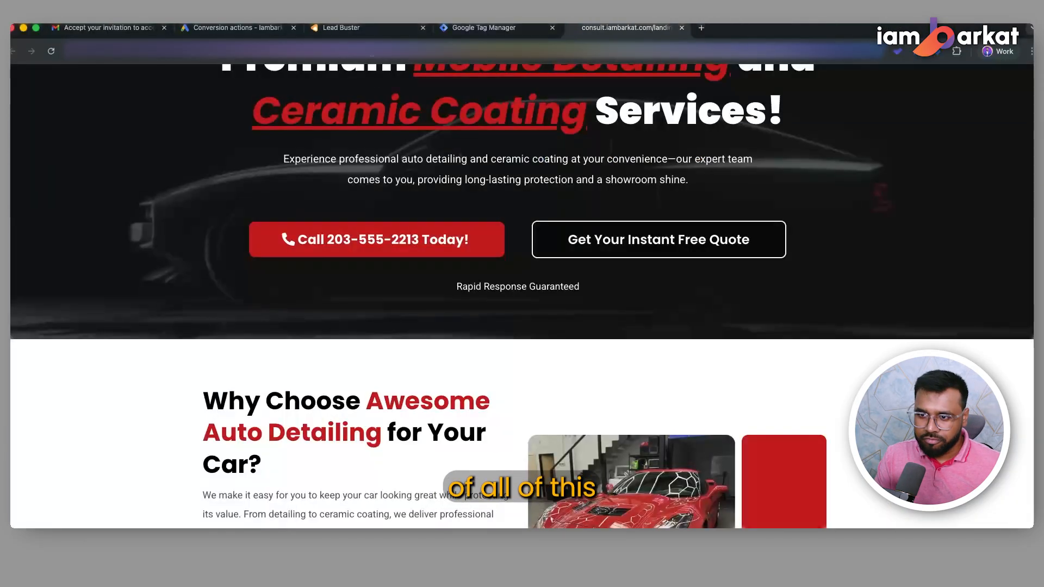
{"action": "left_click", "coordinate": [372, 52]}
{"action": "left_click", "coordinate": [484, 27]}
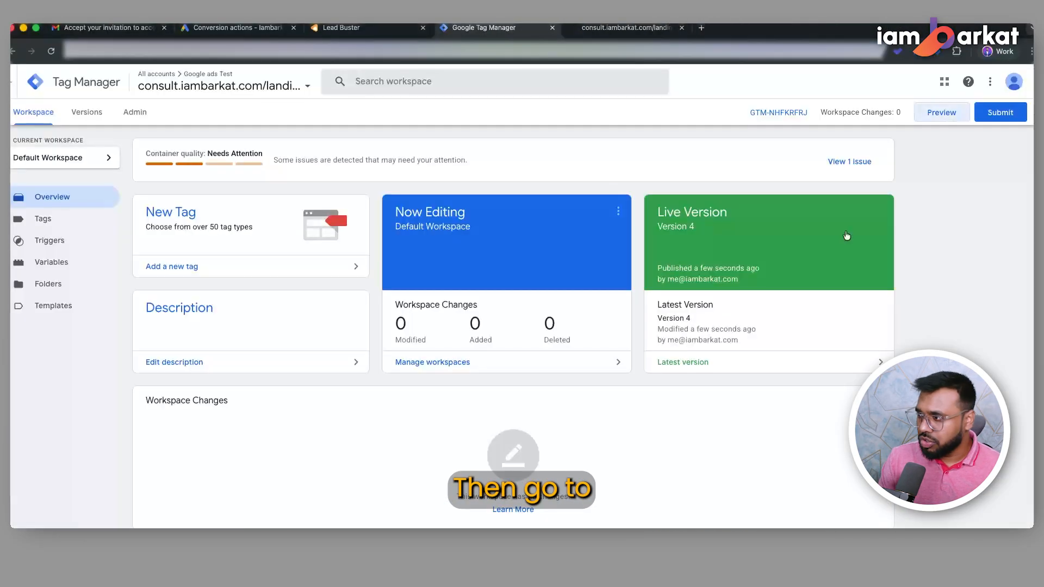
{"action": "left_click", "coordinate": [951, 120]}
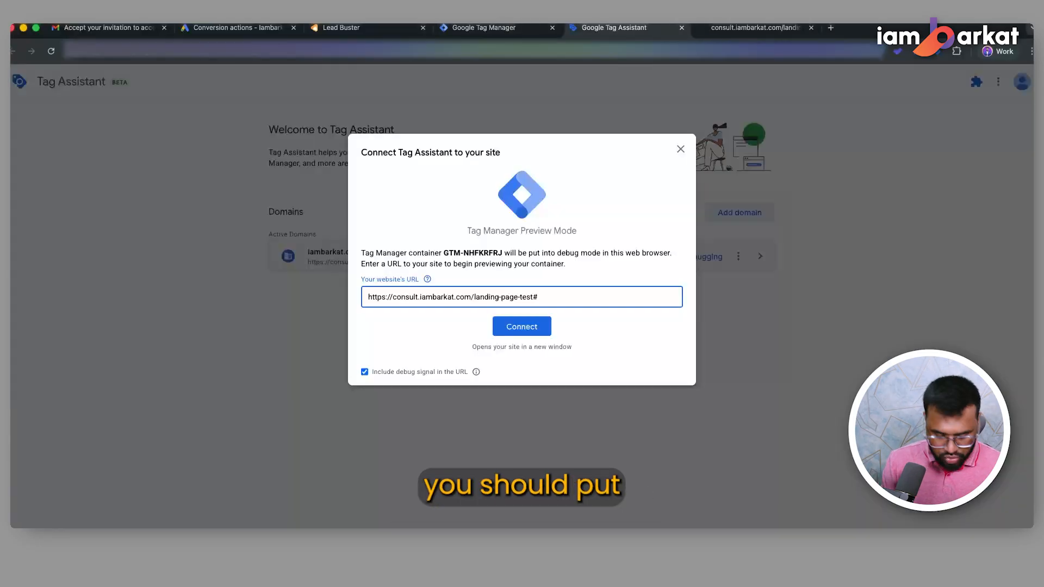
{"action": "type", "text": "google-wcc"}
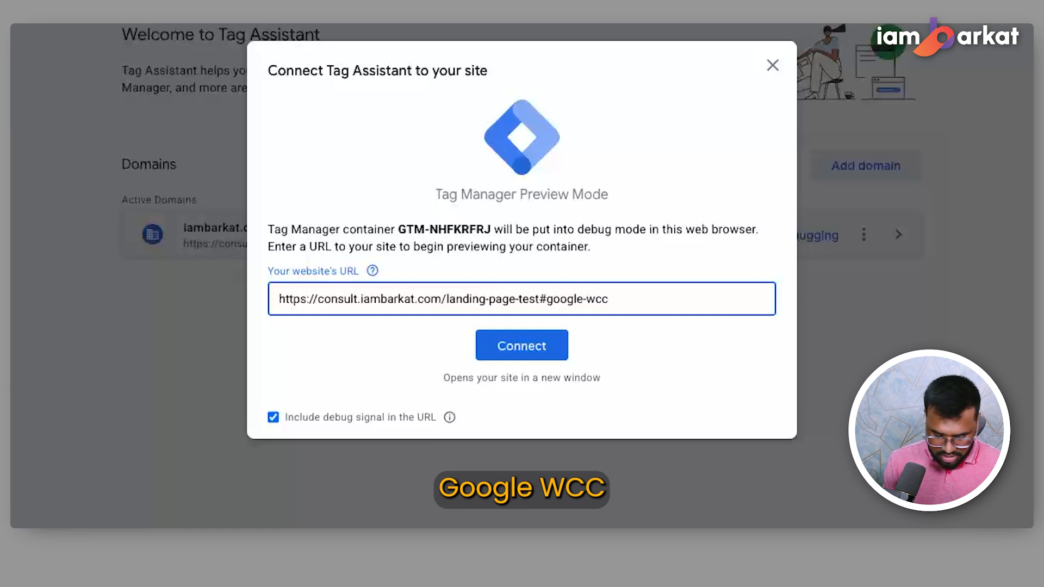
{"action": "type", "text": "-debug"}
{"action": "key", "text": "Return"}
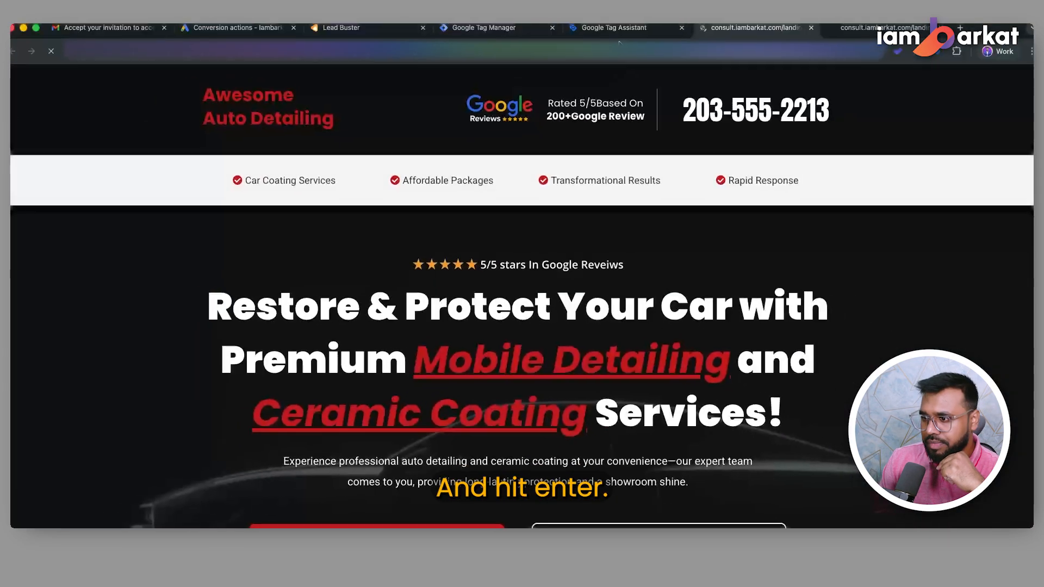
Force the phone number replacement in the Google AdWords Website Call Conversions debugger and highlight the number sent to the callback
{"action": "scroll", "coordinate": [449, 323], "scroll_direction": "down", "scroll_amount": 5}
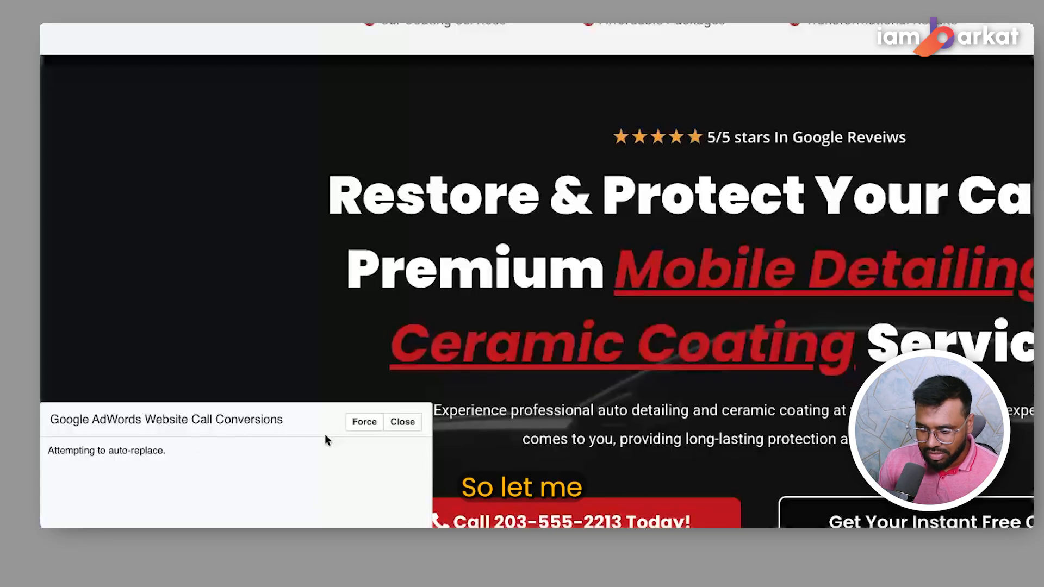
{"action": "left_click", "coordinate": [362, 424]}
{"action": "left_click_drag", "start_coordinate": [80, 462], "coordinate": [153, 461]}
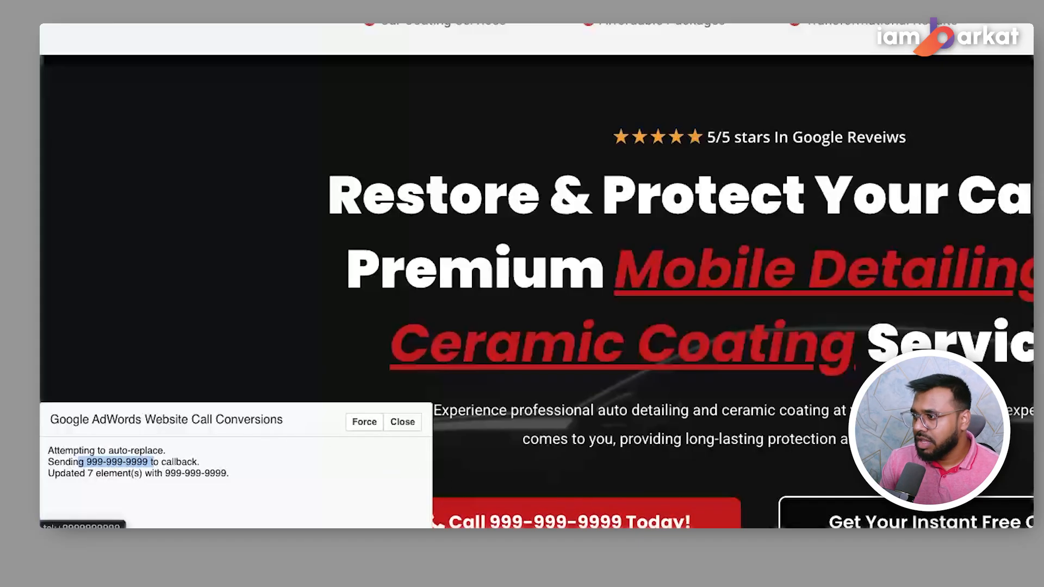
Check the phone numbers down the landing page and review in Tag Assistant which tags fired, including Calls from website
{"action": "scroll", "coordinate": [641, 93], "scroll_direction": "down", "scroll_amount": 10}
{"action": "scroll", "coordinate": [527, 179], "scroll_direction": "down", "scroll_amount": 10}
{"action": "scroll", "coordinate": [645, 239], "scroll_direction": "down", "scroll_amount": 5}
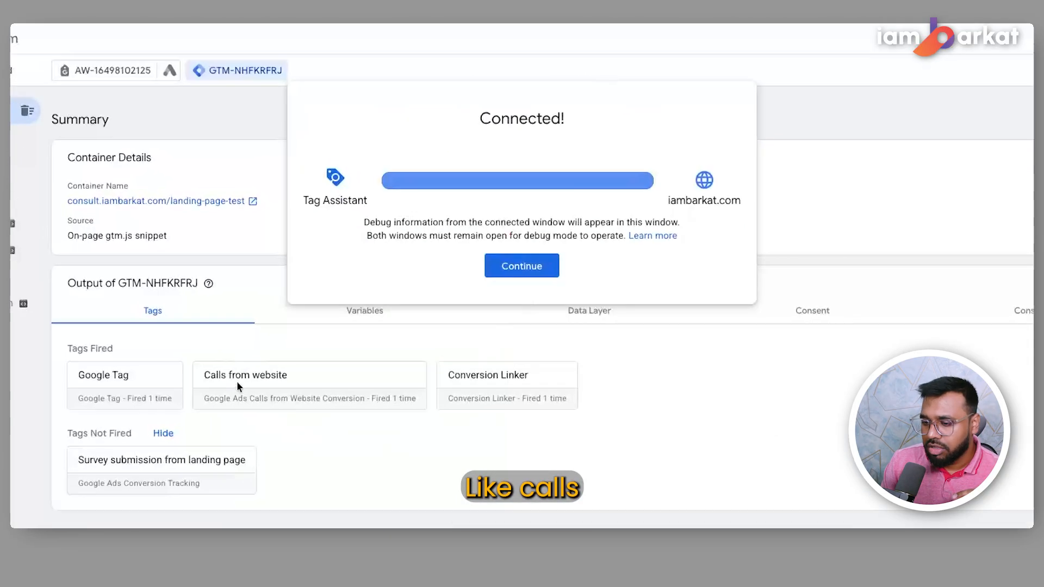
{"action": "left_click", "coordinate": [535, 270]}
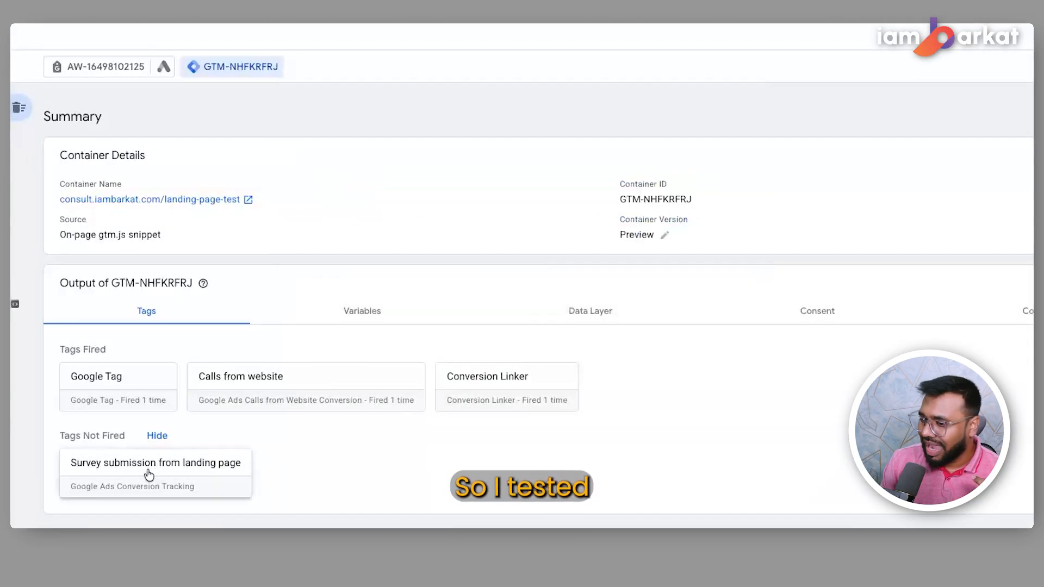